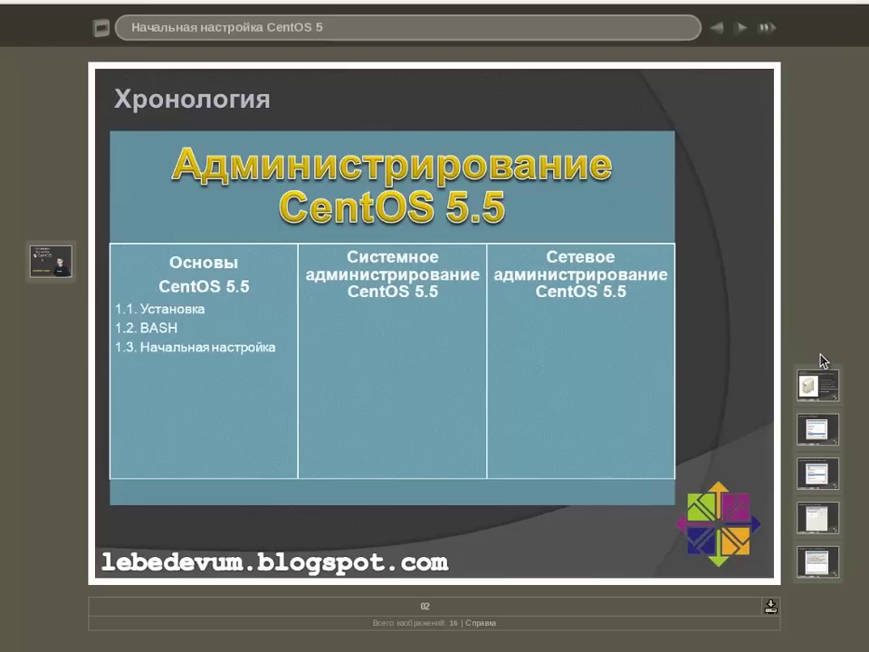
pyautogui.click(813, 389)
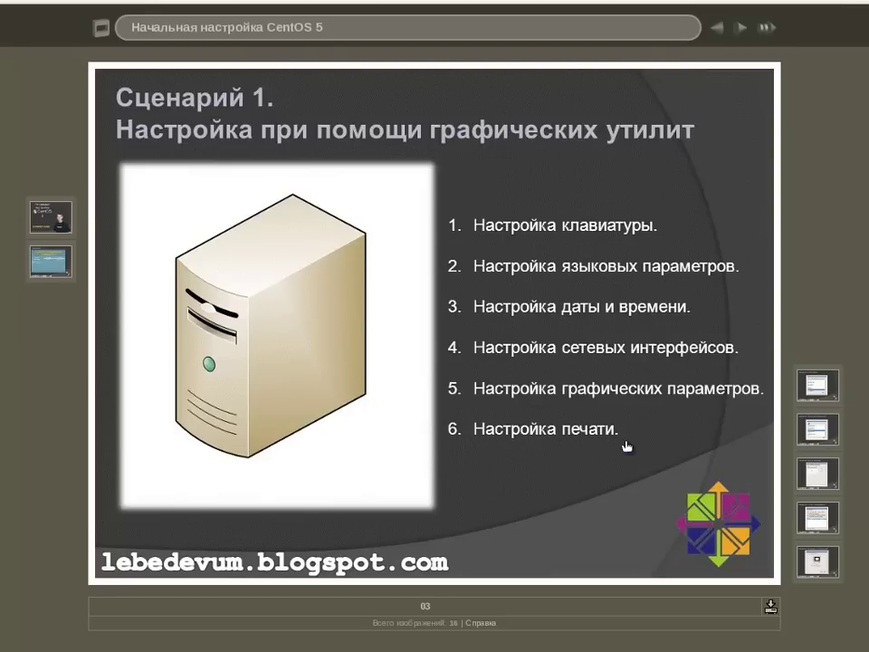
pyautogui.click(821, 384)
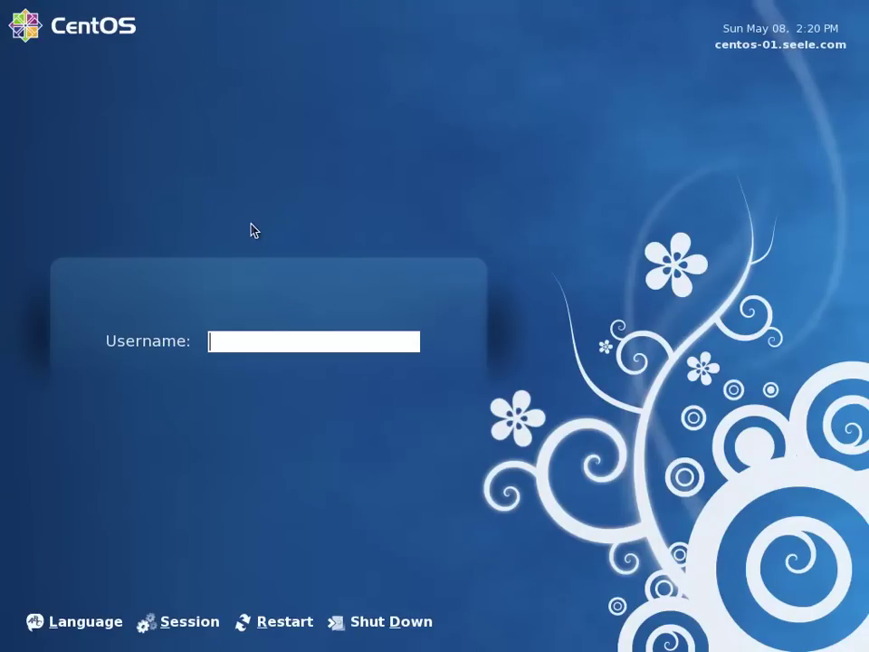
# Log in to the desktop as root, entering the account password
pyautogui.write('root')
pyautogui.press('Return')
pyautogui.write('•••••')
pyautogui.press('Return')
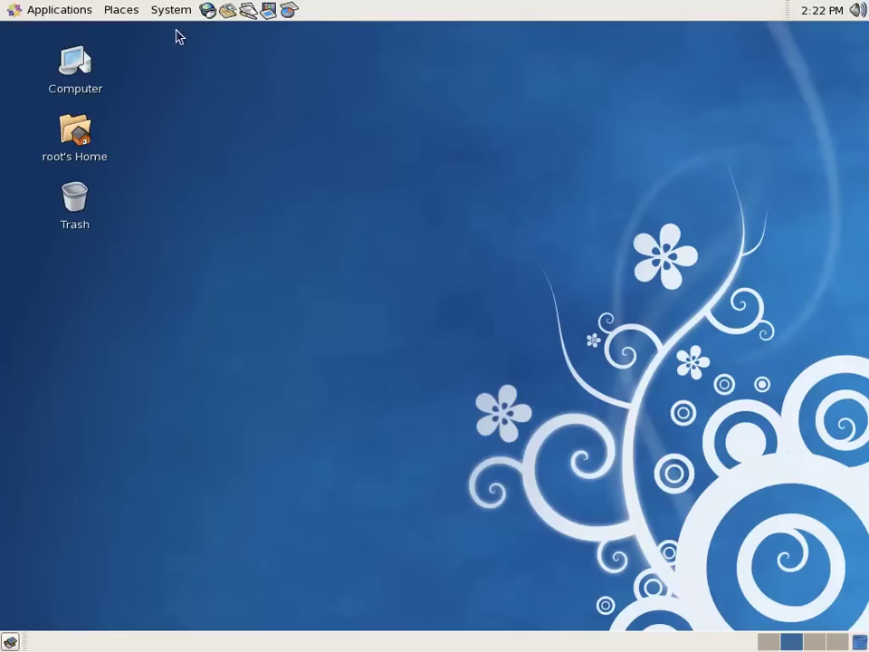
# Open the system keyboard settings and set the keyboard layout to Russian (win)
pyautogui.click(174, 11)
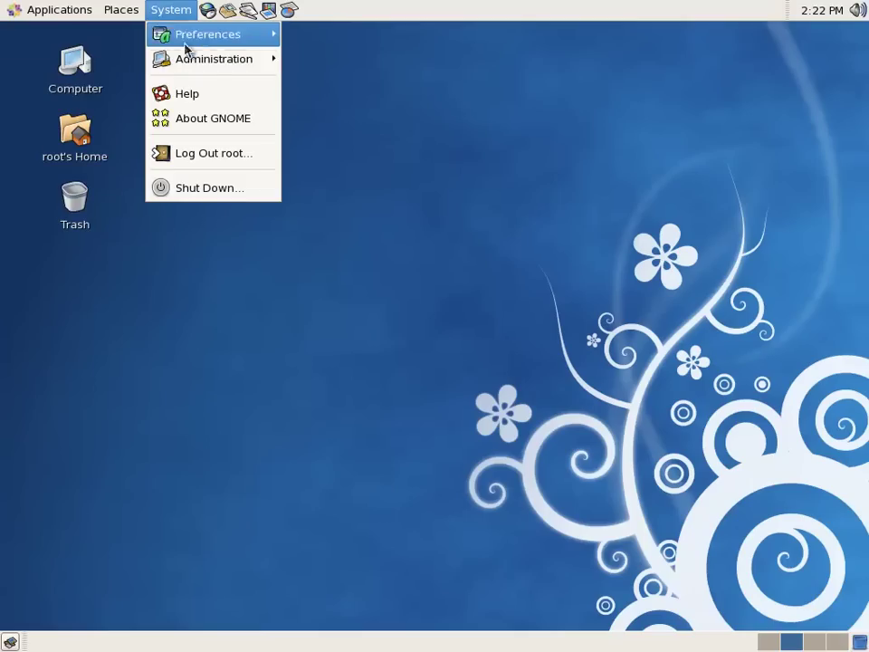
pyautogui.moveTo(205, 67)
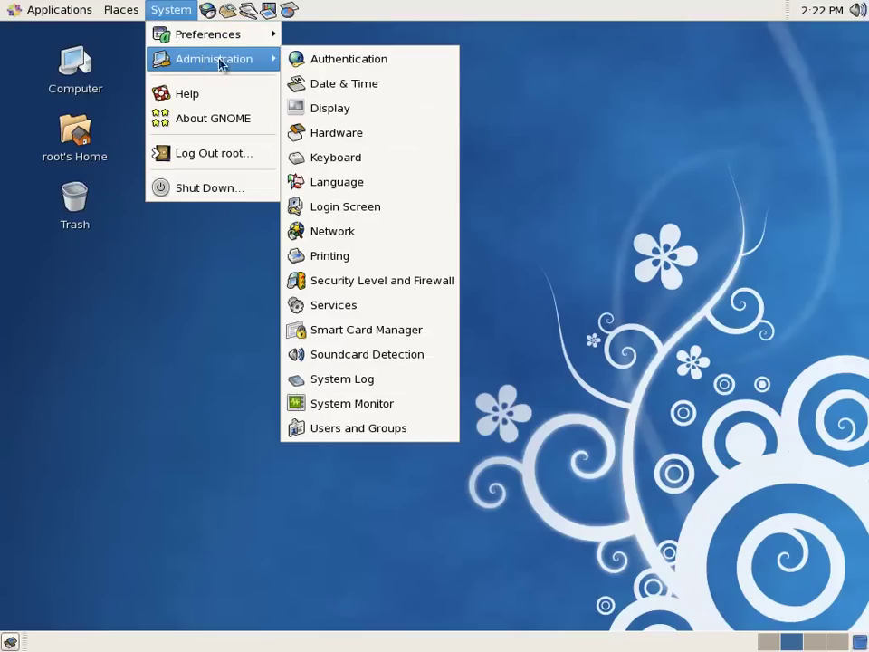
pyautogui.click(355, 161)
pyautogui.moveTo(434, 194); pyautogui.dragTo(460, 95)
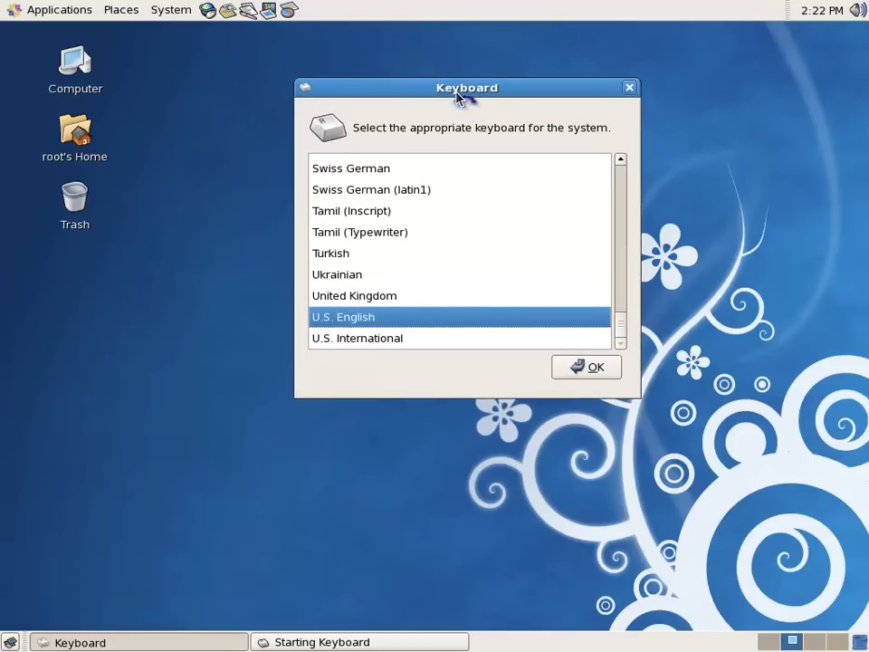
pyautogui.moveTo(623, 322); pyautogui.dragTo(624, 301)
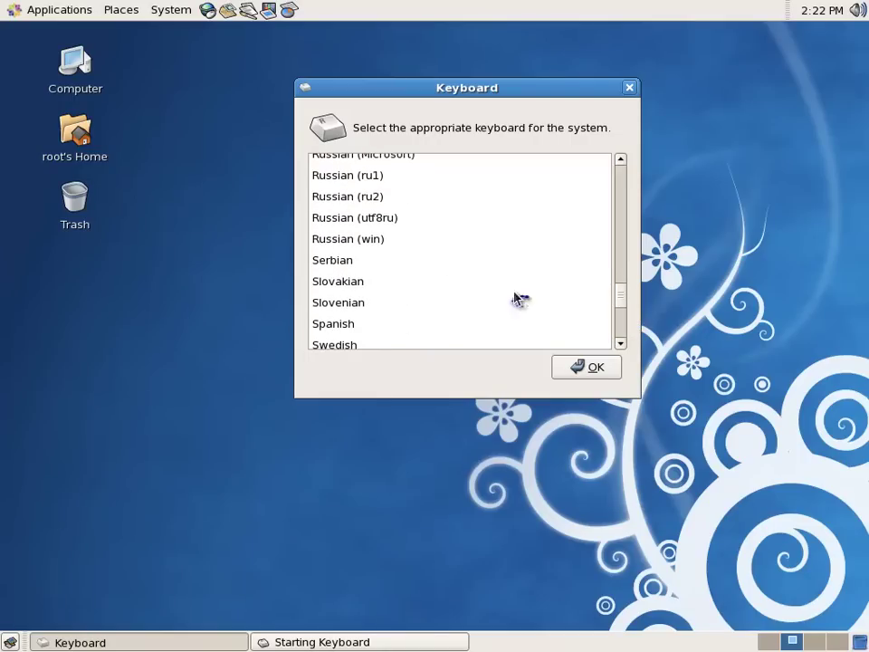
pyautogui.click(357, 241)
pyautogui.click(595, 366)
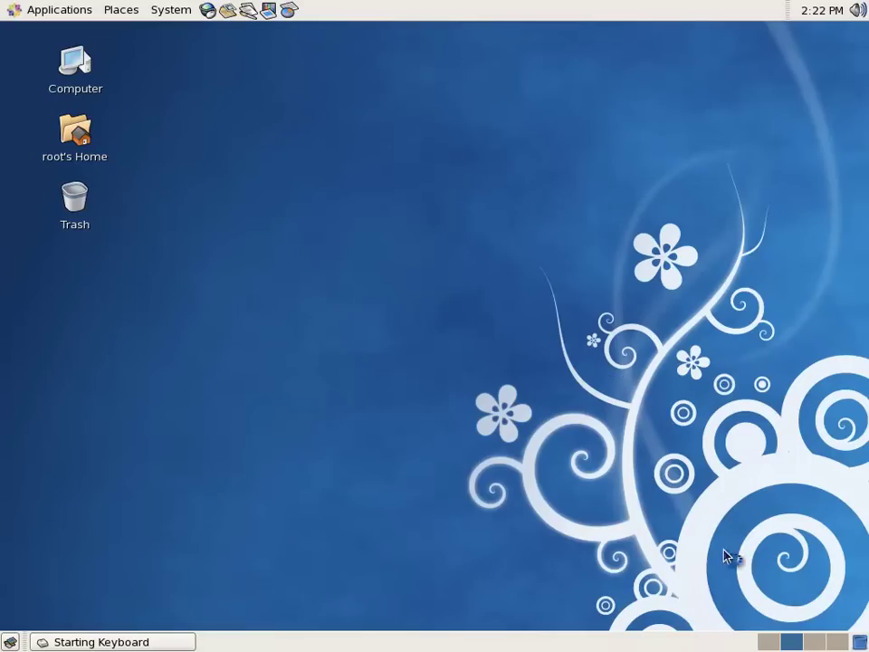
# Switch to the first workspace and open a terminal window
pyautogui.click(768, 642)
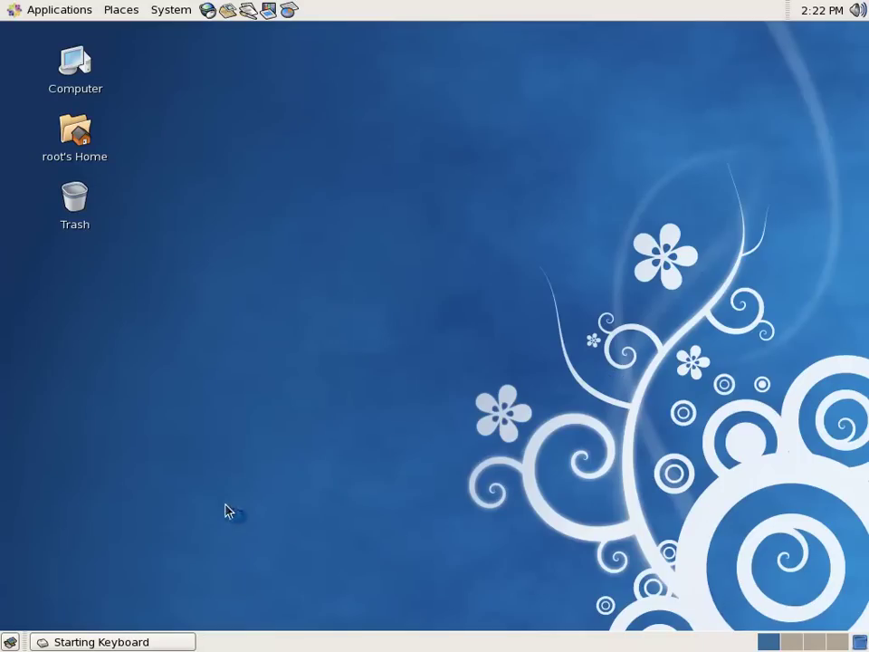
pyautogui.rightClick(215, 444)
pyautogui.click(299, 525)
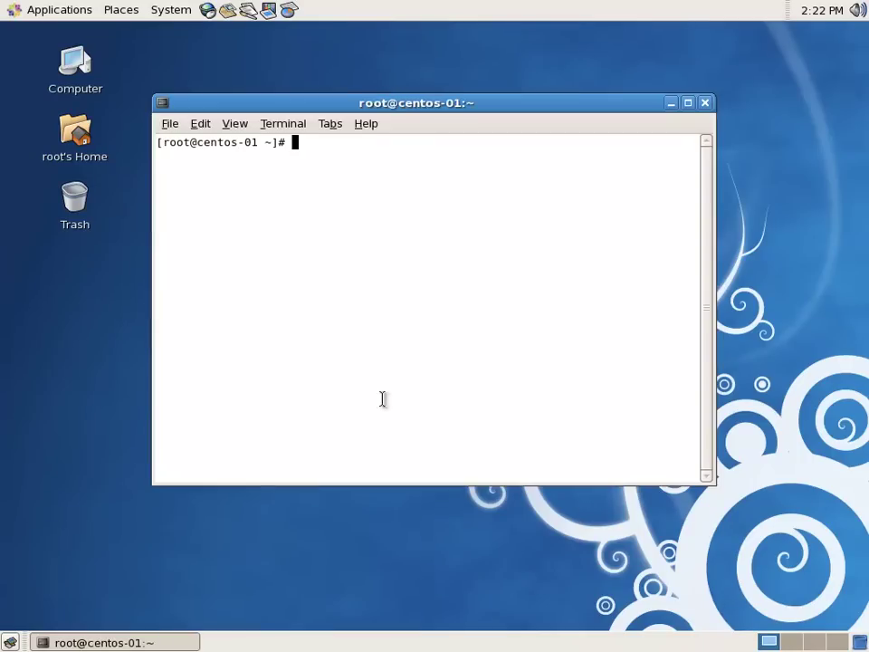
# Run system-config-keyboard from the terminal and accept the Russian (win) layout
pyautogui.write('syste')
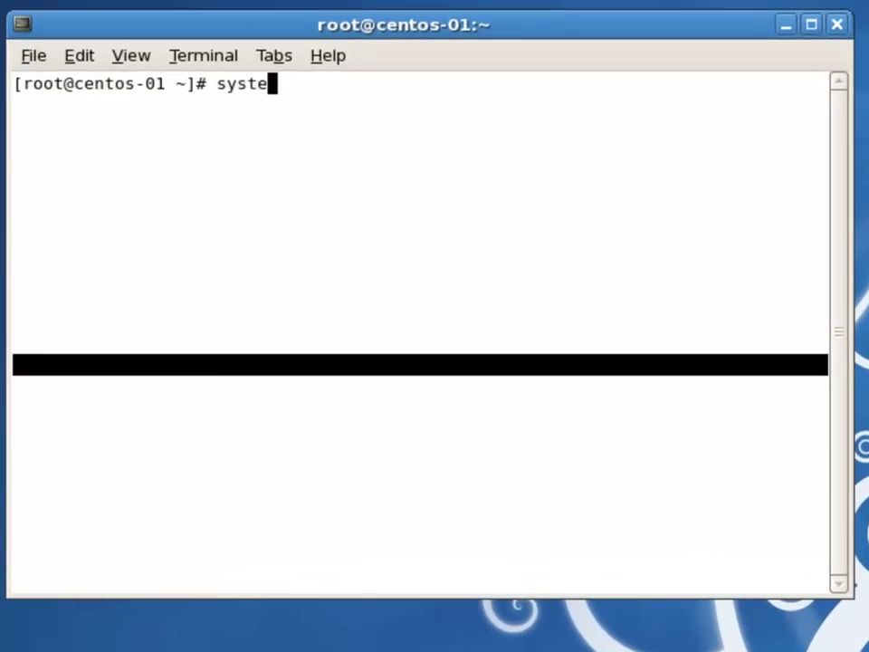
pyautogui.press('Tab')
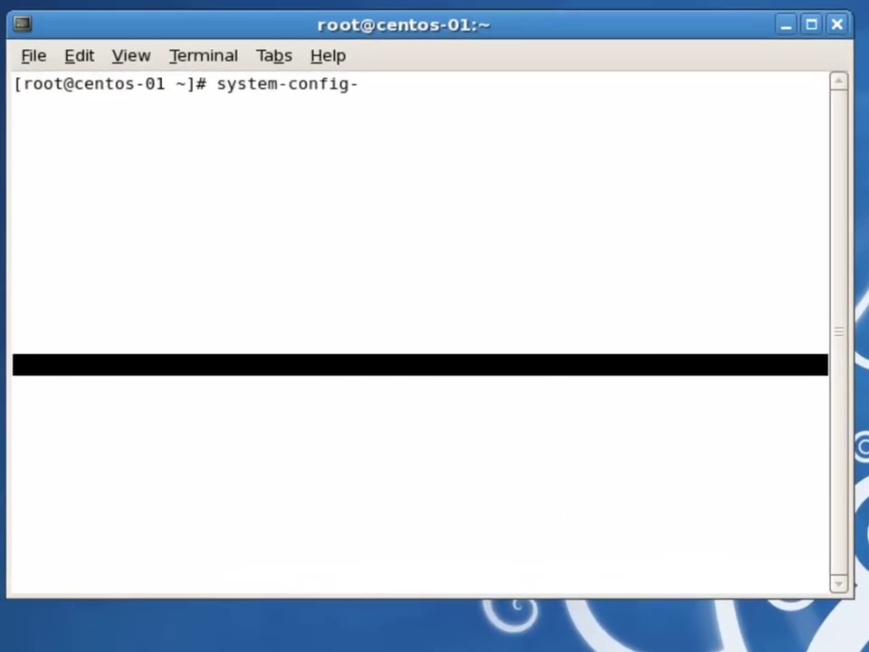
pyautogui.write('k')
pyautogui.press('Tab')
pyautogui.press('Return')
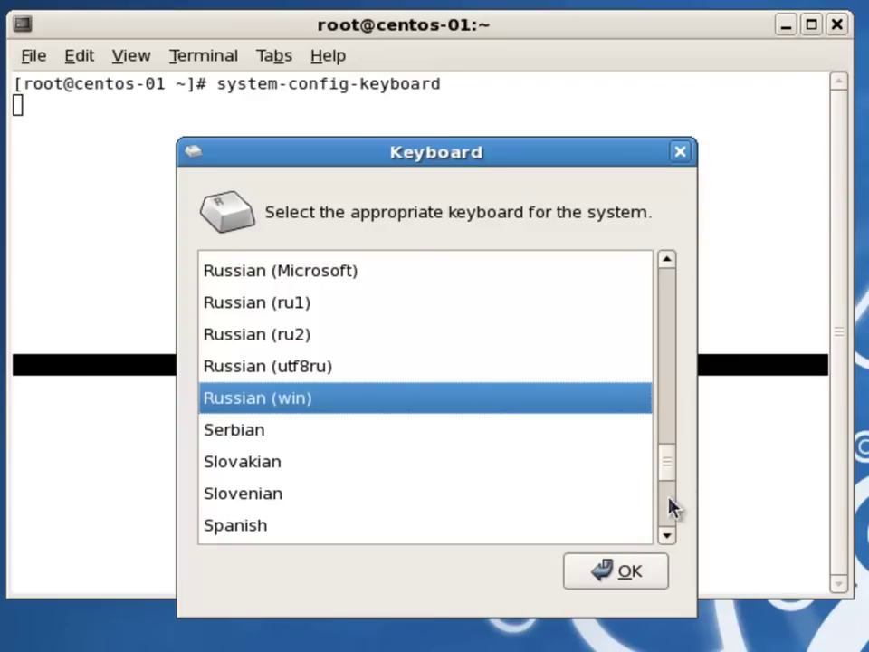
pyautogui.click(645, 573)
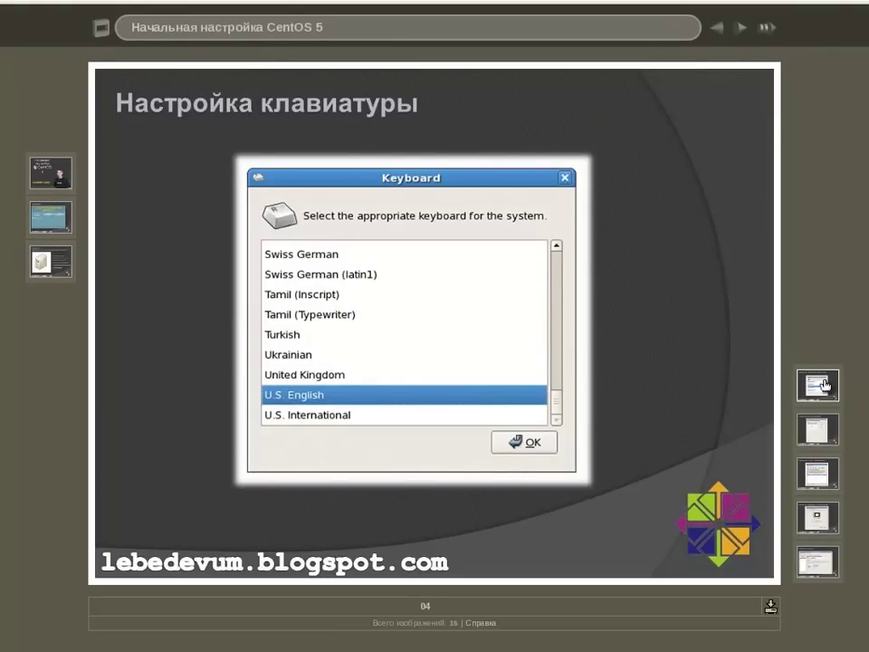
pyautogui.click(819, 384)
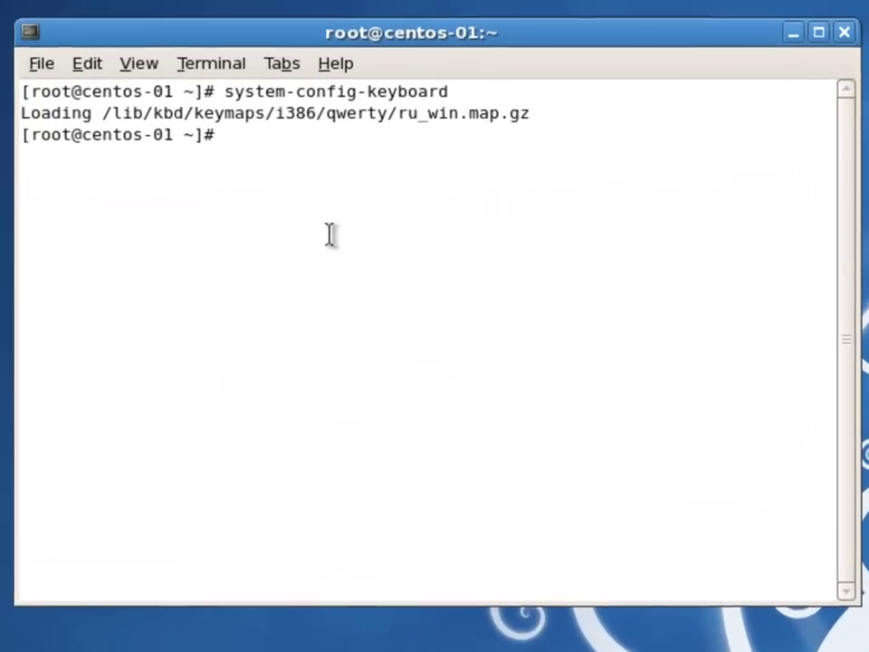
# Run system-config-language from the terminal and move the Language Selection window over the terminal
pyautogui.write('sy')
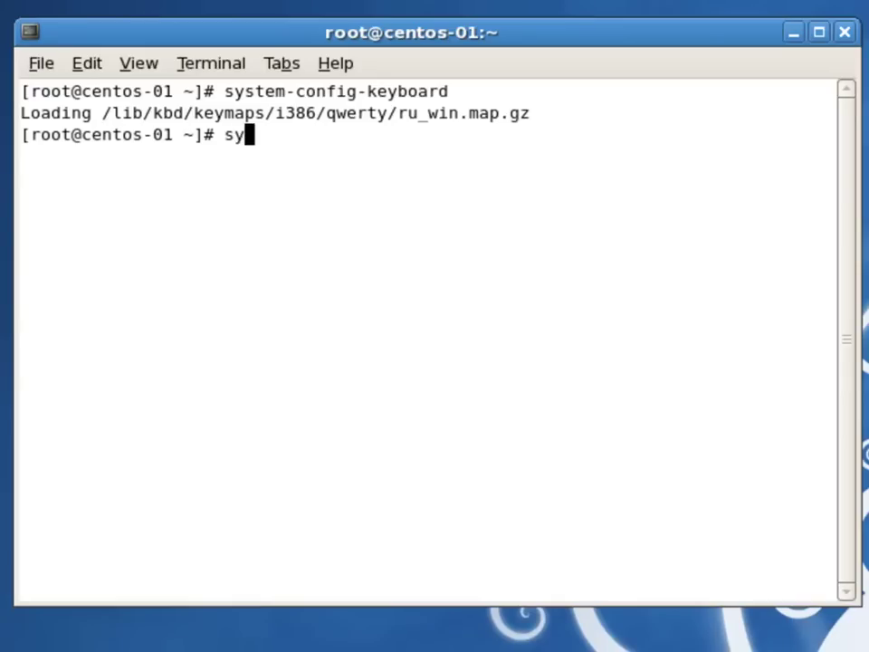
pyautogui.write('stem-config-la')
pyautogui.press('Tab')
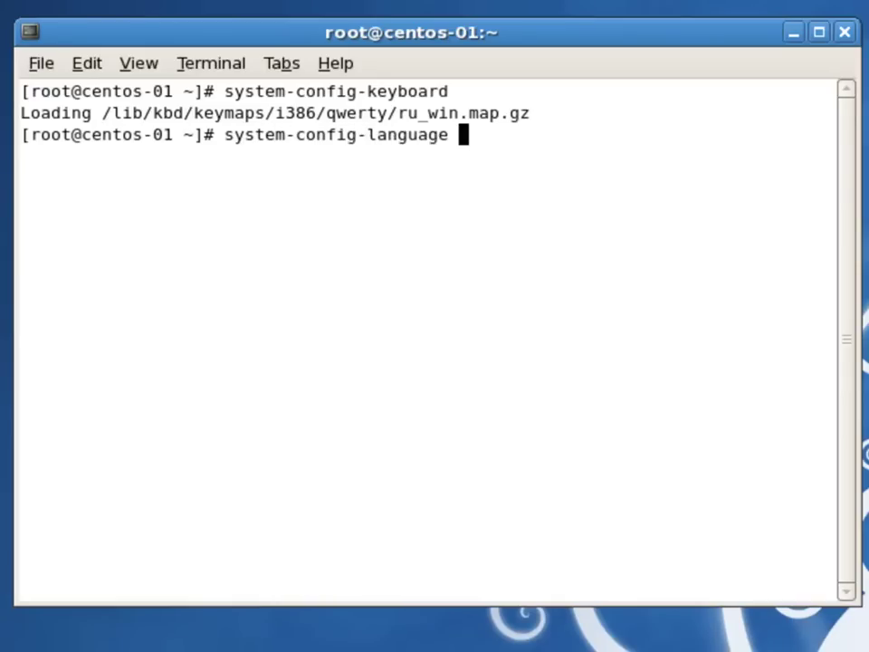
pyautogui.press('Return')
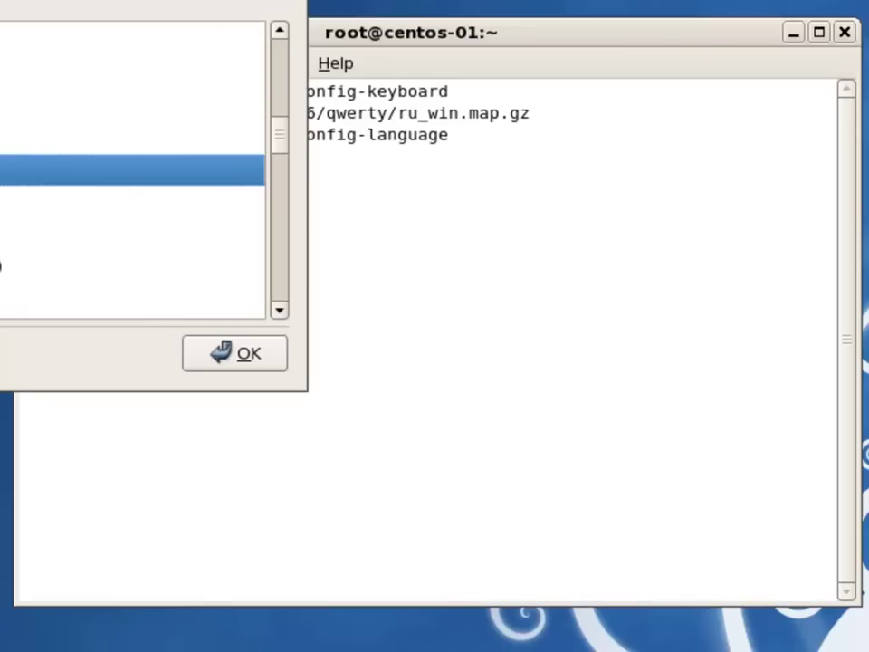
pyautogui.hotkey('alt', 'F7')
pyautogui.click(563, 143)
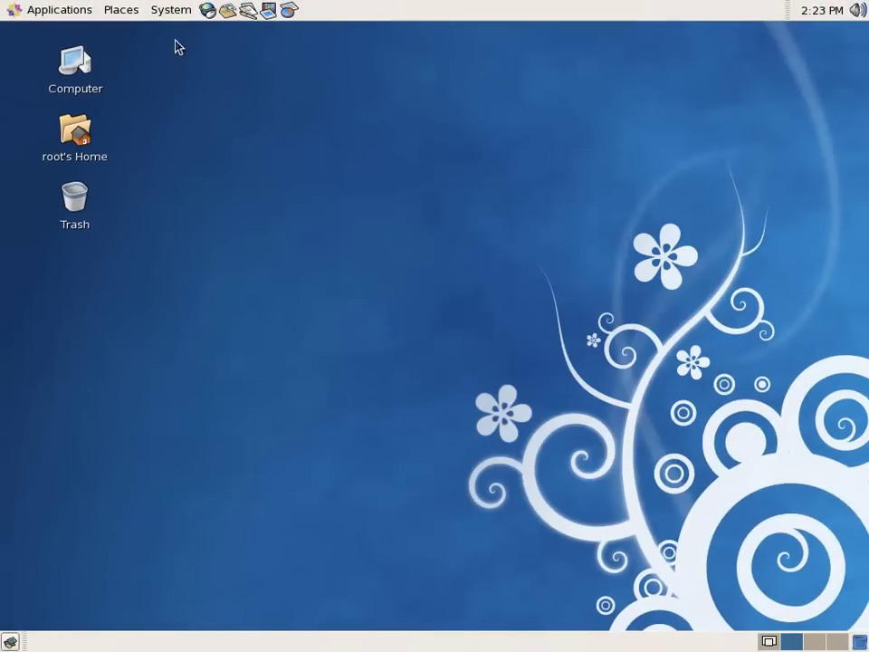
# Open the Language administration tool on the second workspace and close the Language Selection windows on both workspaces
pyautogui.click(171, 12)
pyautogui.moveTo(196, 63)
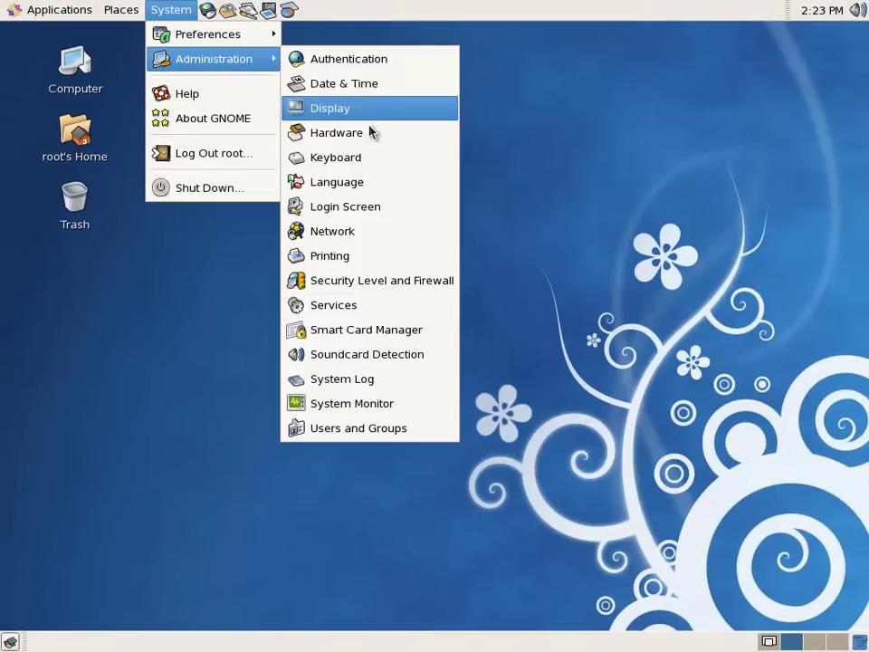
pyautogui.click(357, 184)
pyautogui.moveTo(303, 127); pyautogui.dragTo(558, 131)
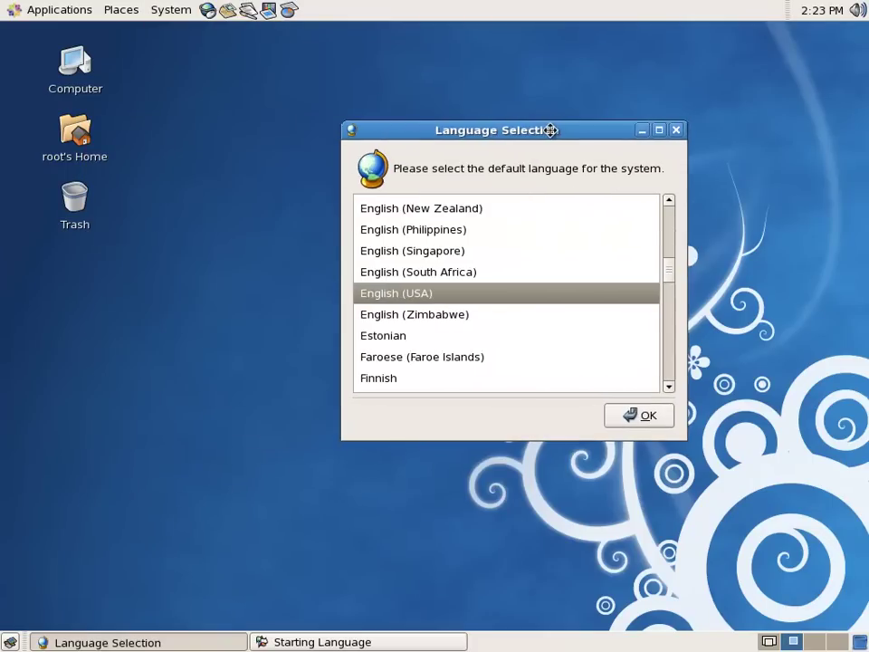
pyautogui.click(677, 131)
pyautogui.click(767, 639)
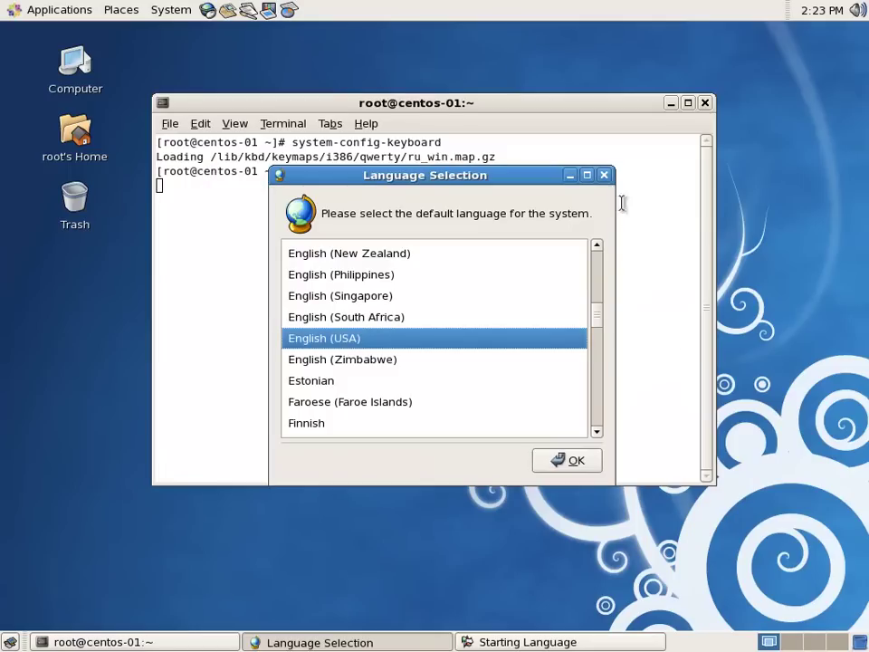
pyautogui.click(608, 175)
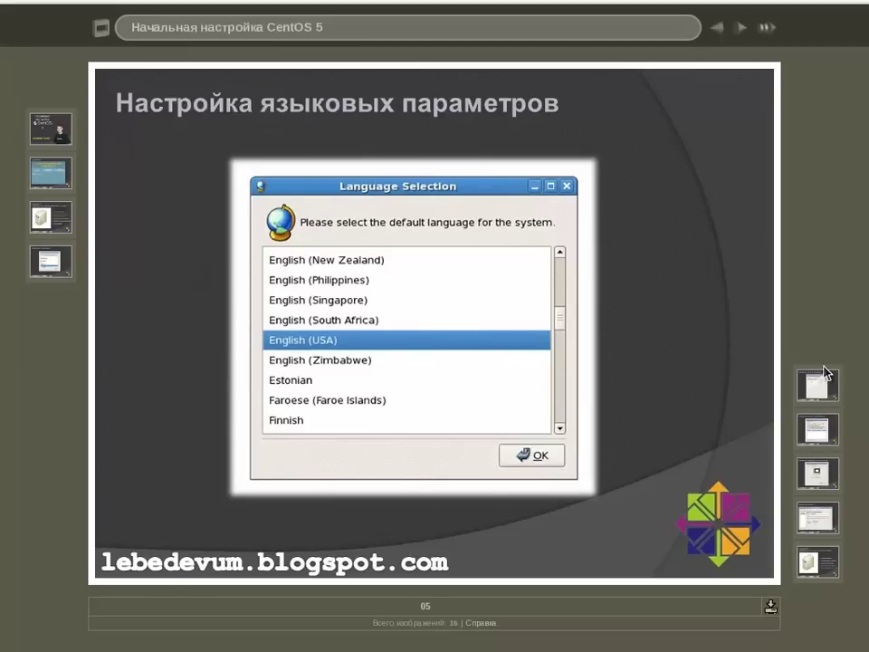
pyautogui.click(819, 382)
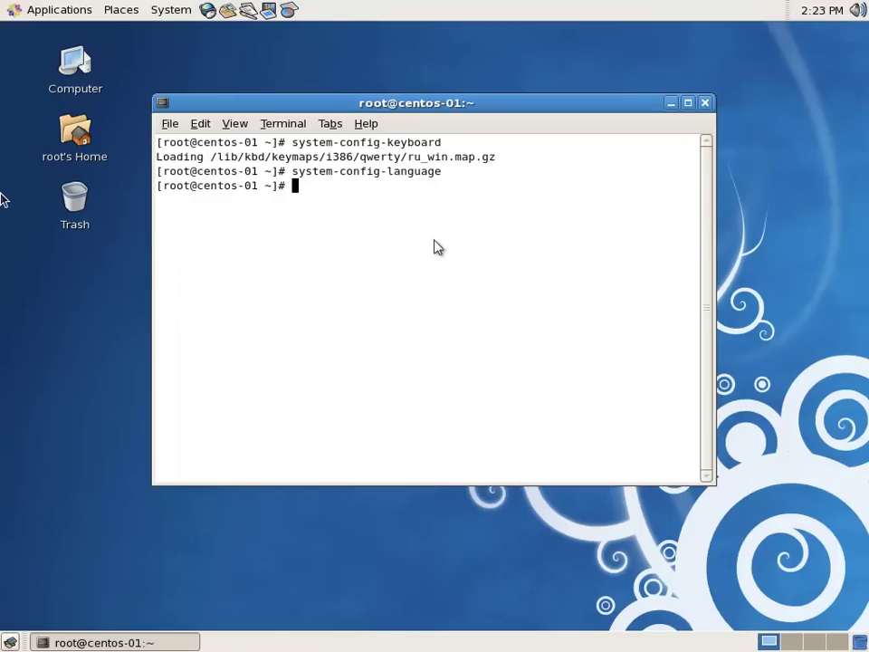
# Run system-config-date from the terminal and move the Date/Time Properties window toward the middle of the desktop
pyautogui.write('syst')
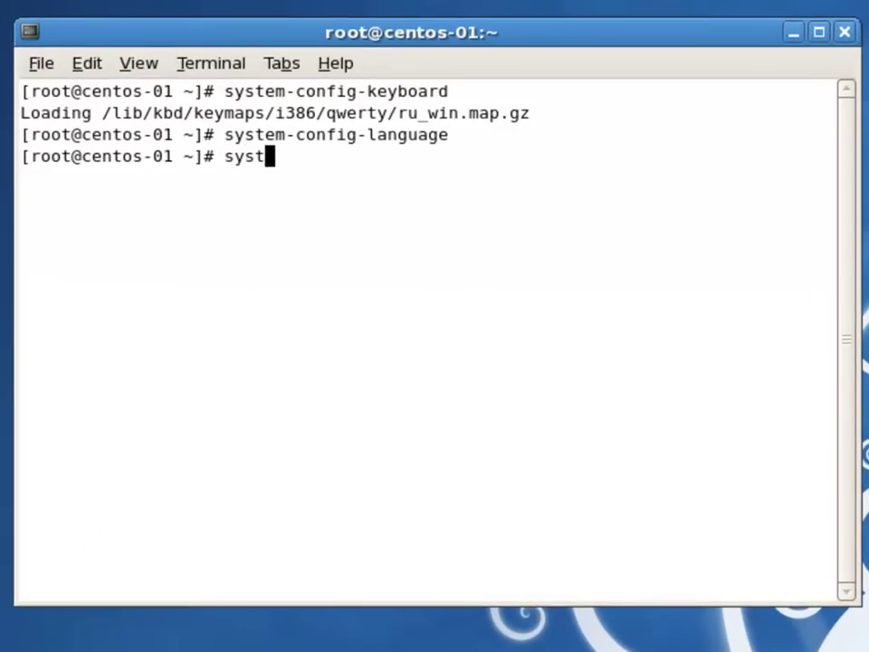
pyautogui.write('em-config-date')
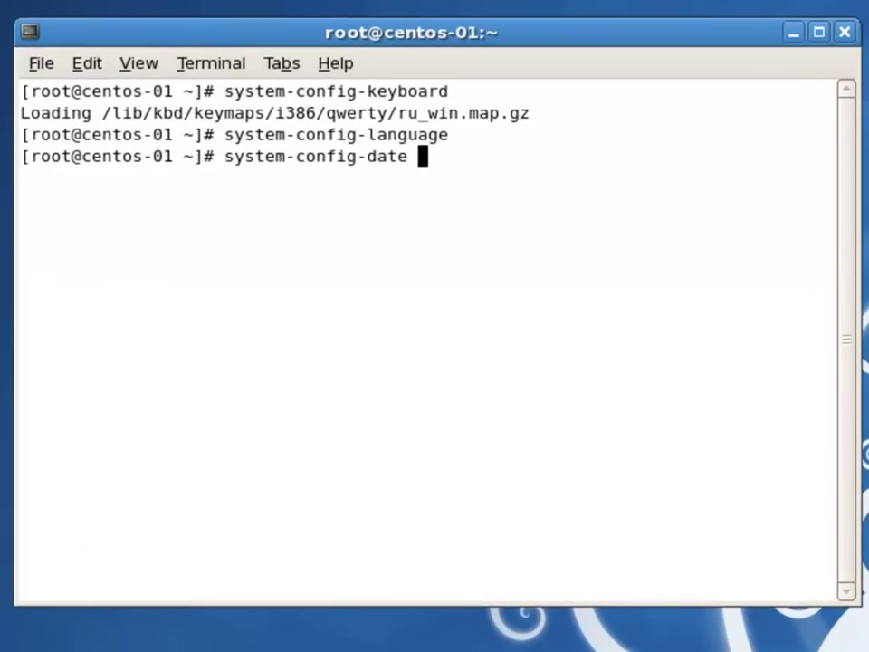
pyautogui.press('Return')
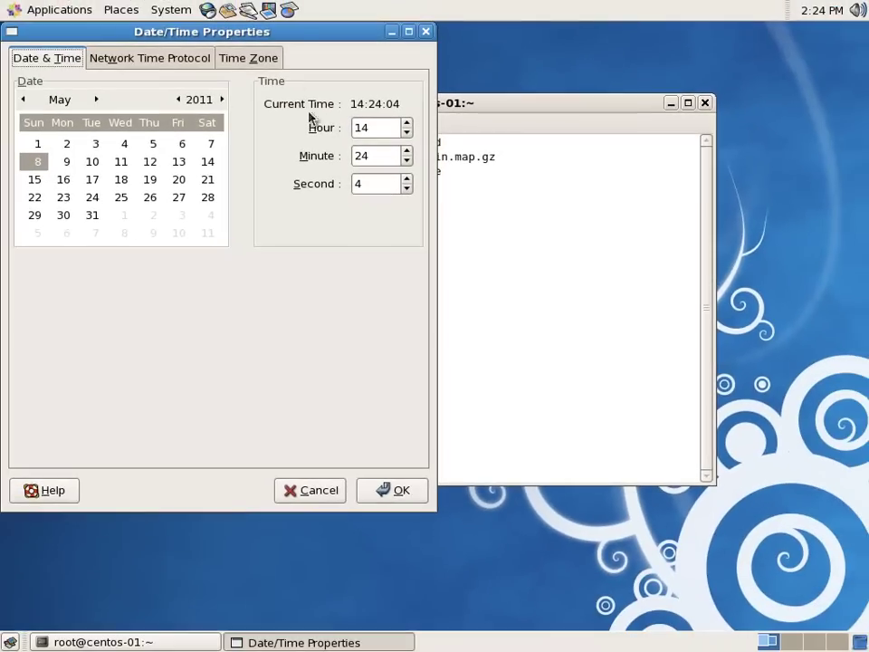
pyautogui.moveTo(285, 50); pyautogui.dragTo(541, 68)
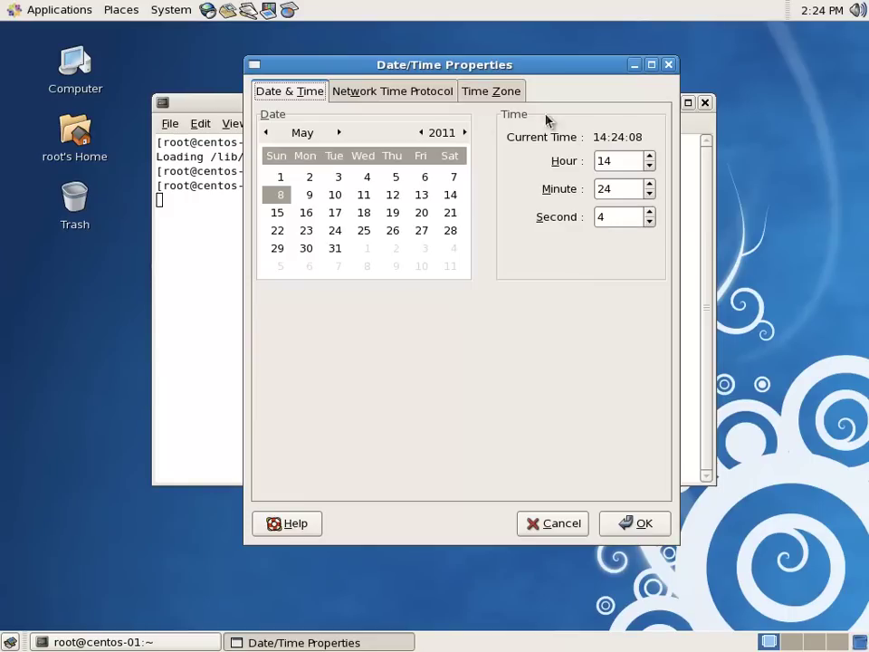
# Try enabling Network Time Protocol and adding an NTP server, cancel the new entry, and disable the protocol again
pyautogui.click(405, 96)
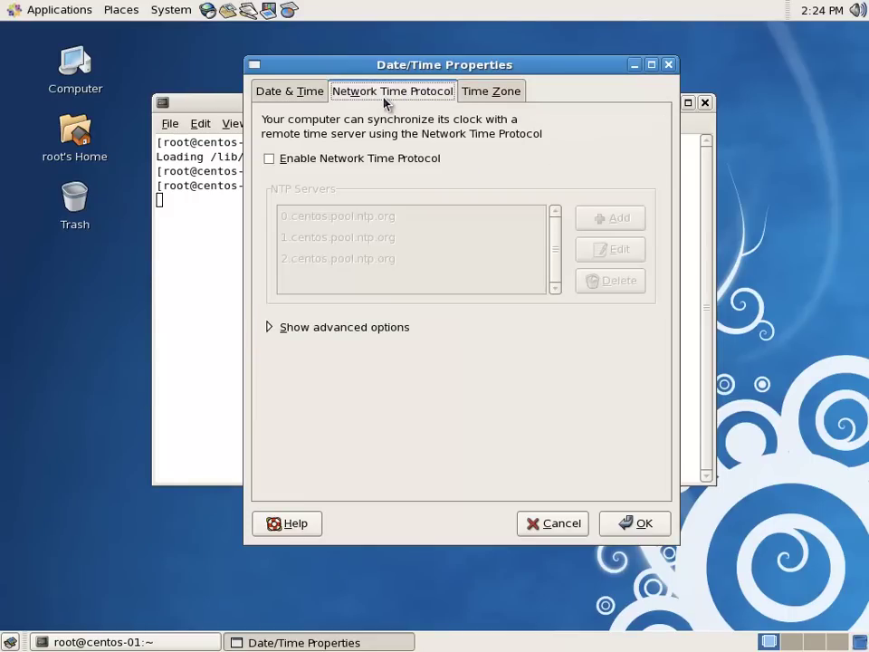
pyautogui.click(375, 158)
pyautogui.click(623, 220)
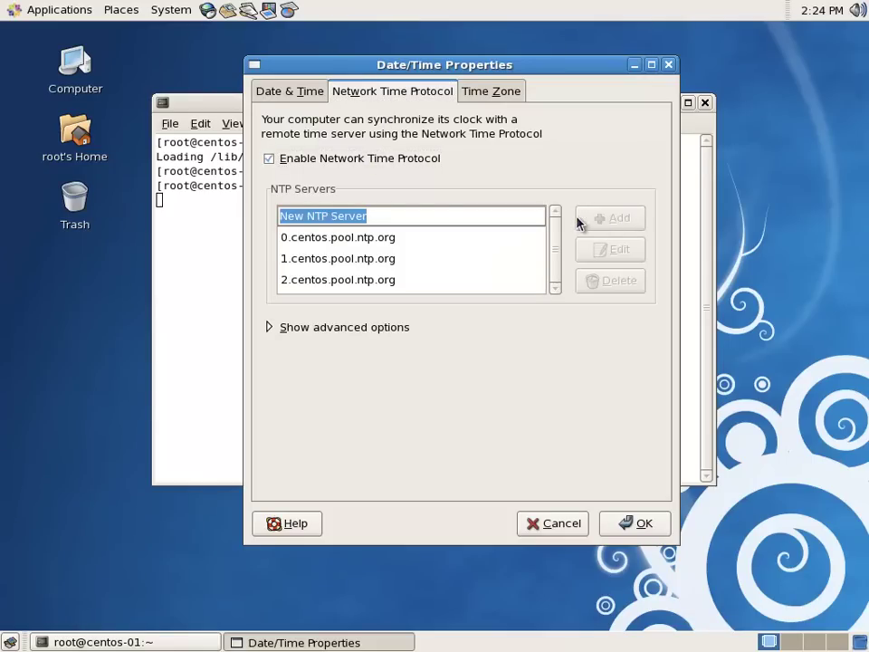
pyautogui.press('Escape')
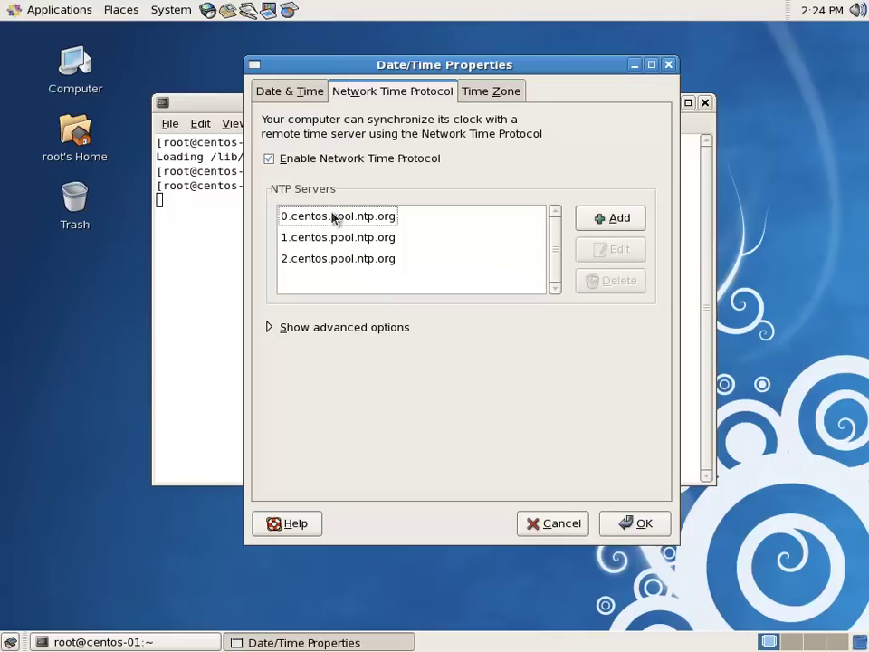
pyautogui.click(306, 166)
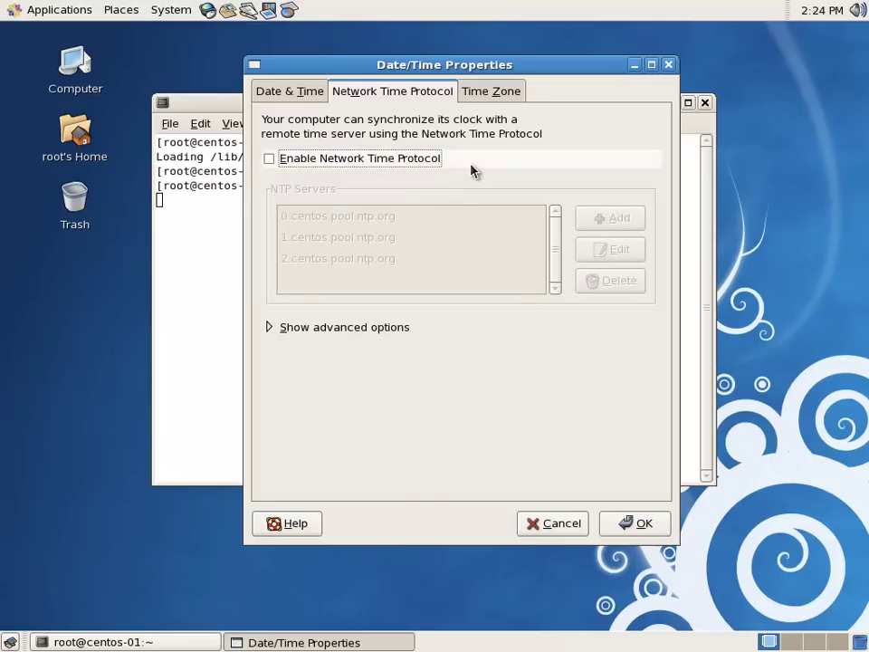
# Set the time zone to Europe/Moscow using the world map
pyautogui.click(486, 94)
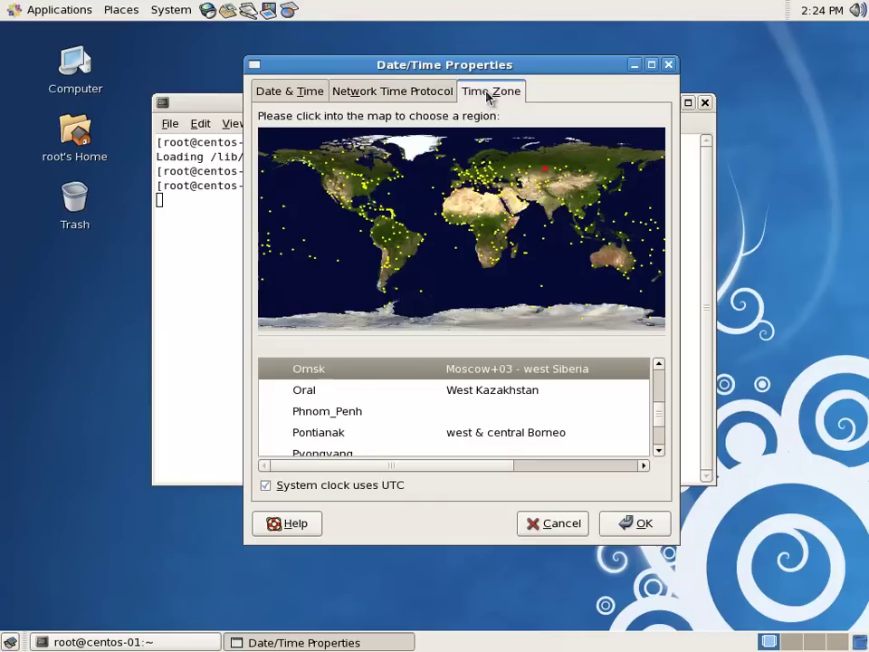
pyautogui.click(612, 167)
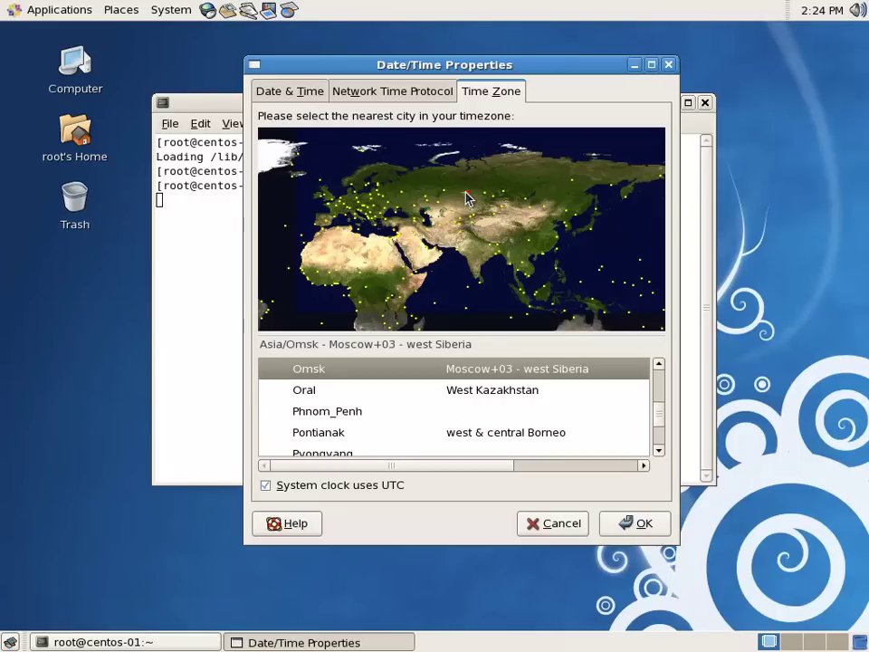
pyautogui.click(403, 195)
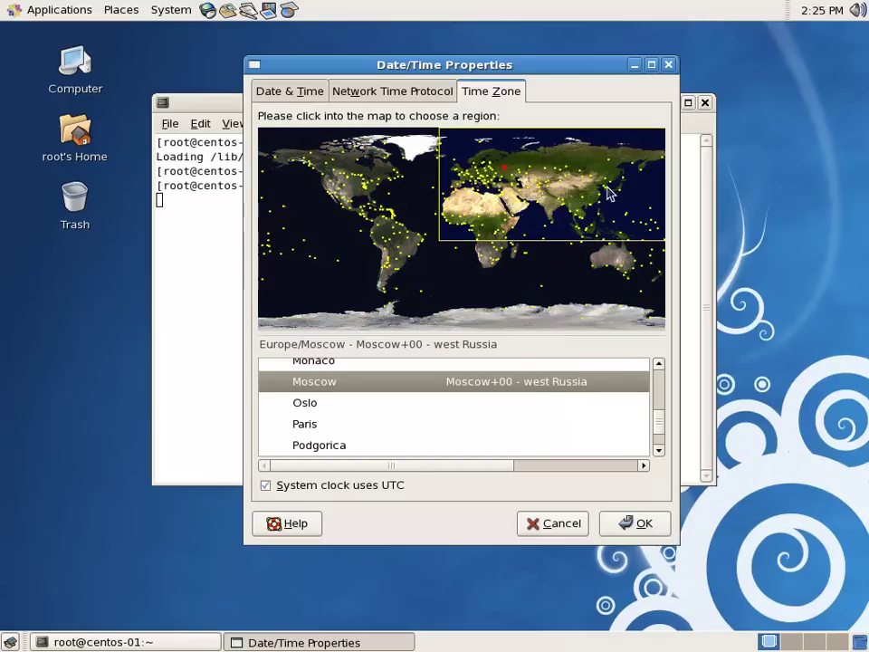
# Set the time zone to Asia/Omsk using the world map and apply the date and time settings
pyautogui.click(539, 181)
pyautogui.click(470, 200)
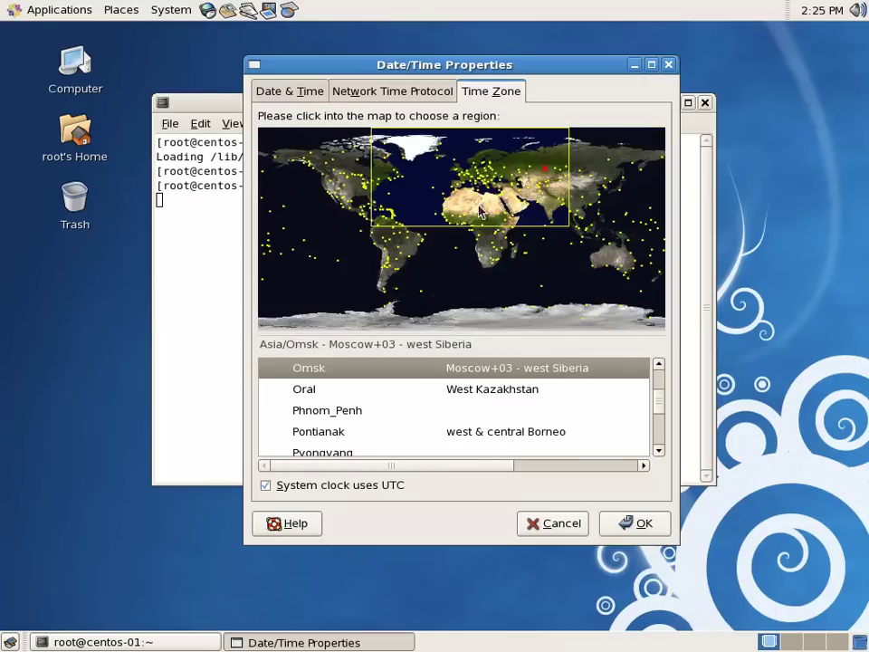
pyautogui.click(543, 173)
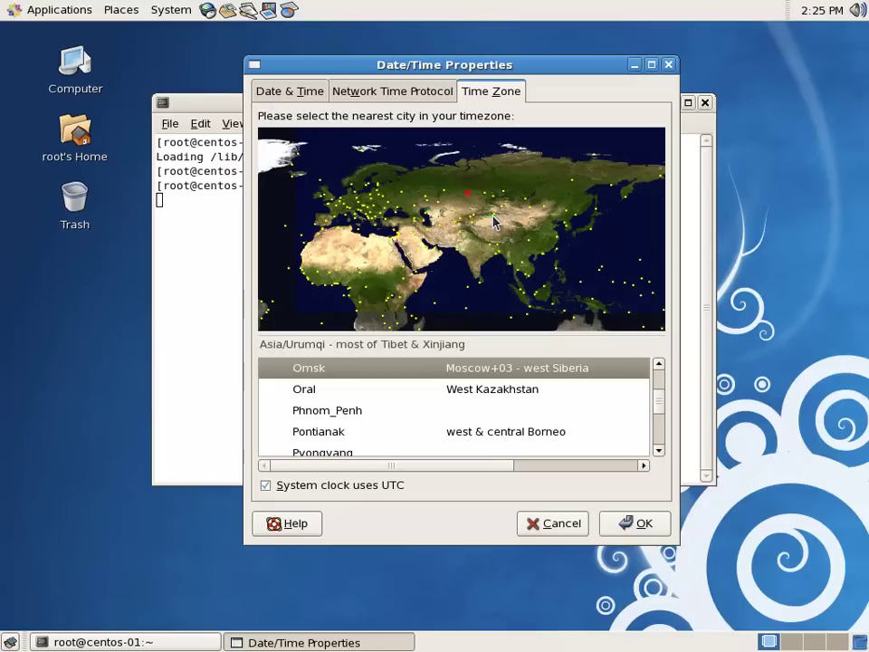
pyautogui.click(644, 525)
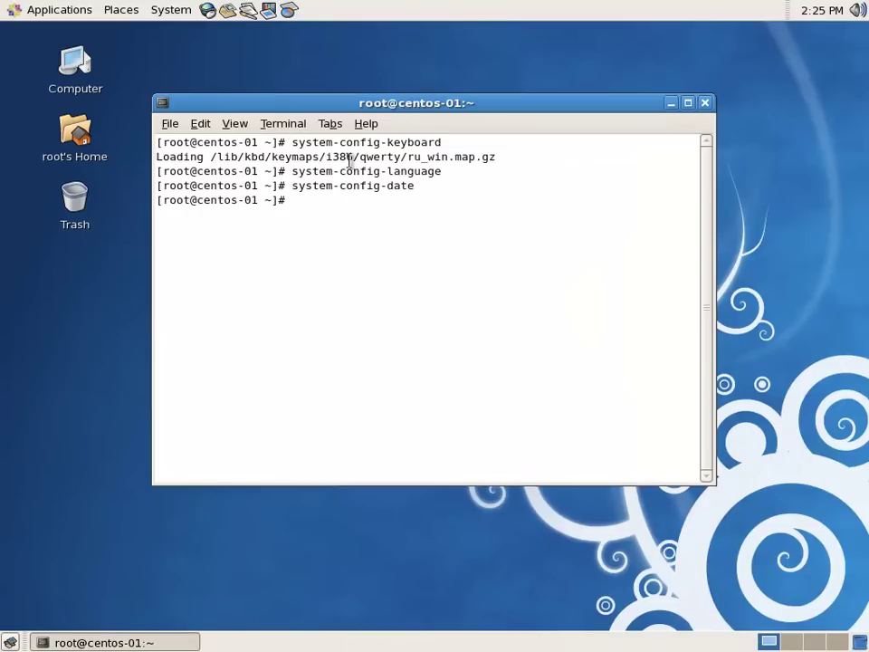
# Open the Date & Time administration tool on the second workspace and close its window without changing anything
pyautogui.click(793, 643)
pyautogui.click(173, 10)
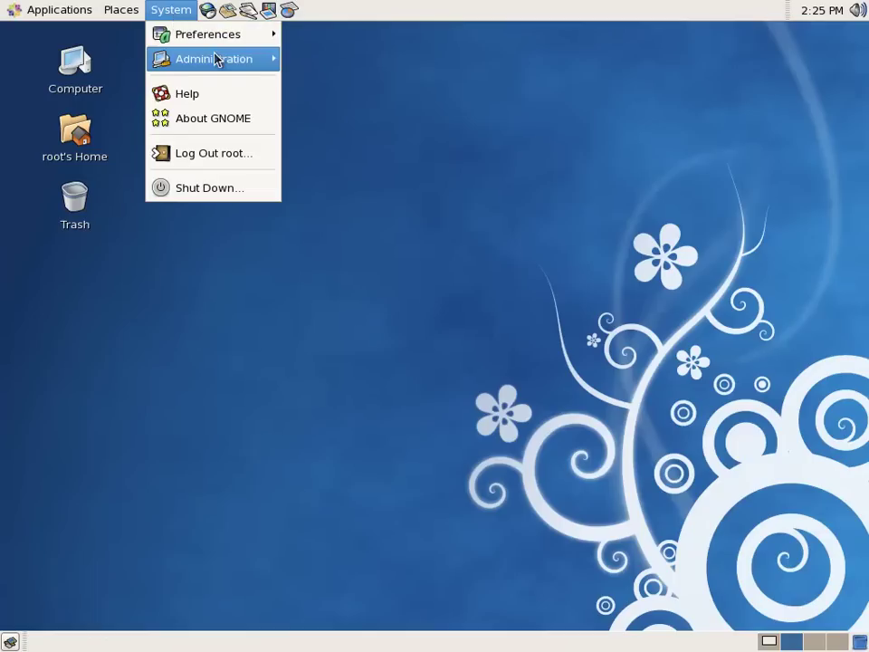
pyautogui.moveTo(216, 59)
pyautogui.click(381, 90)
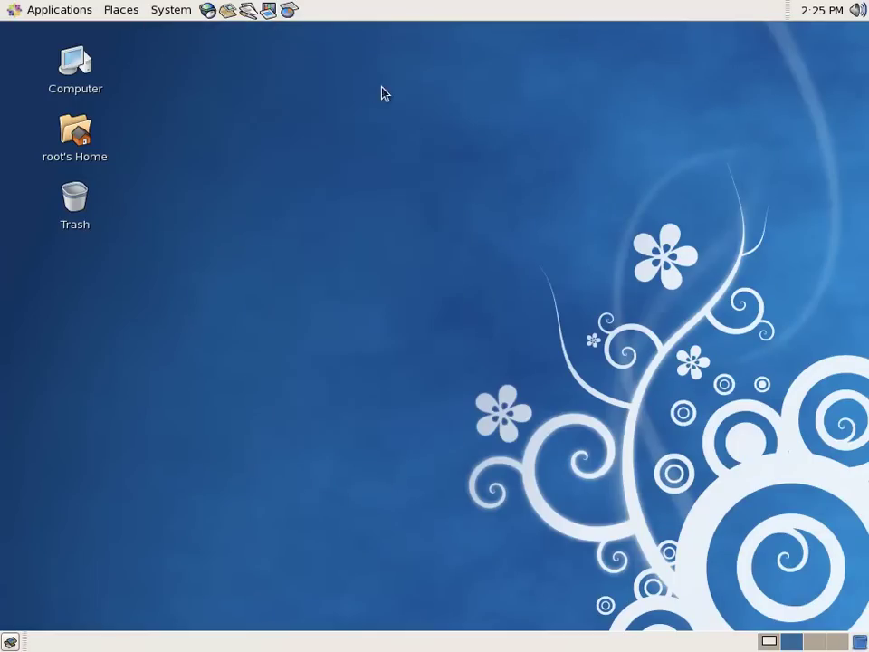
pyautogui.click(641, 71)
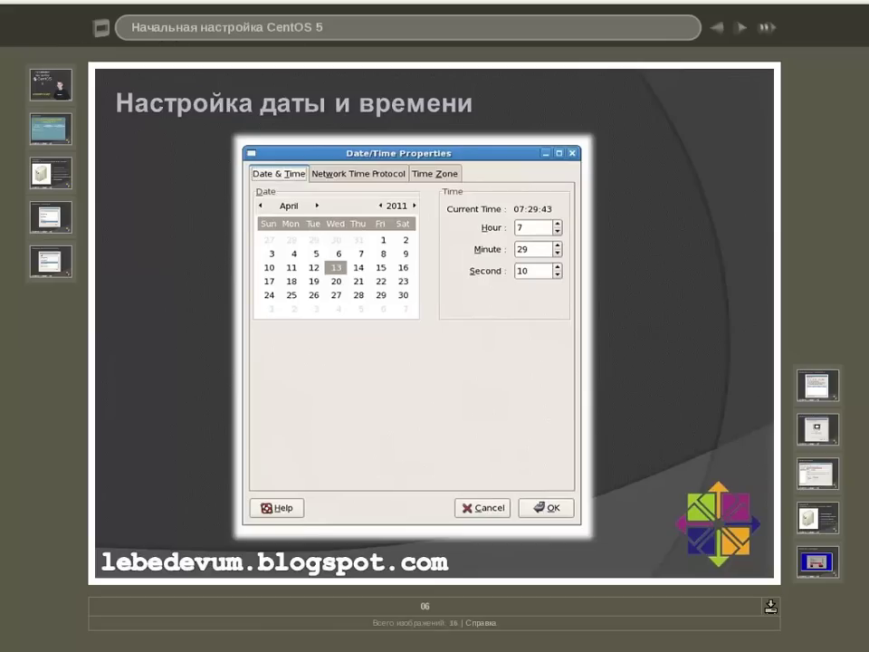
pyautogui.click(820, 383)
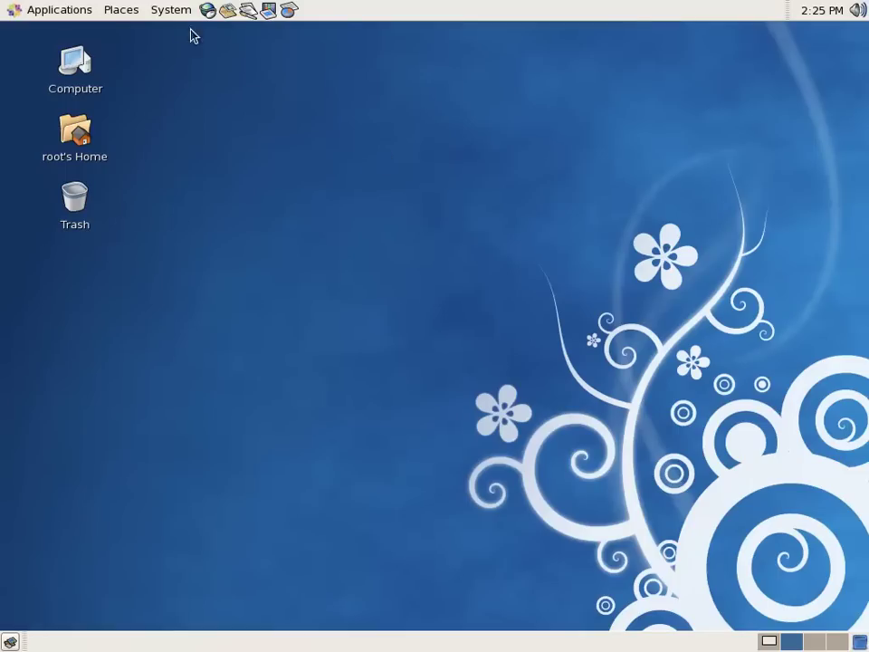
# Open the Network administration tool on the second workspace and move its window slightly higher
pyautogui.click(168, 14)
pyautogui.moveTo(207, 60)
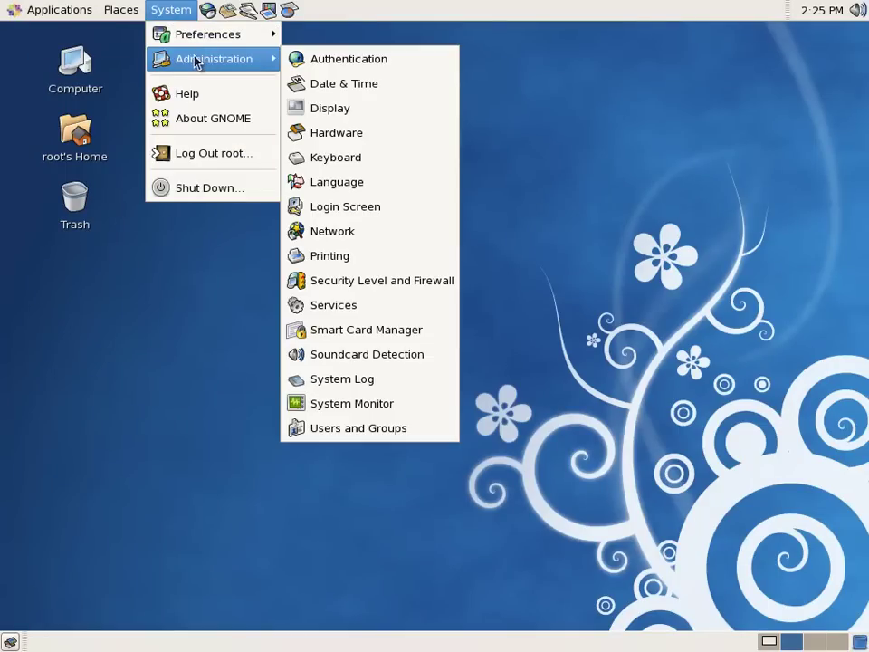
pyautogui.click(431, 236)
pyautogui.moveTo(450, 160); pyautogui.dragTo(445, 127)
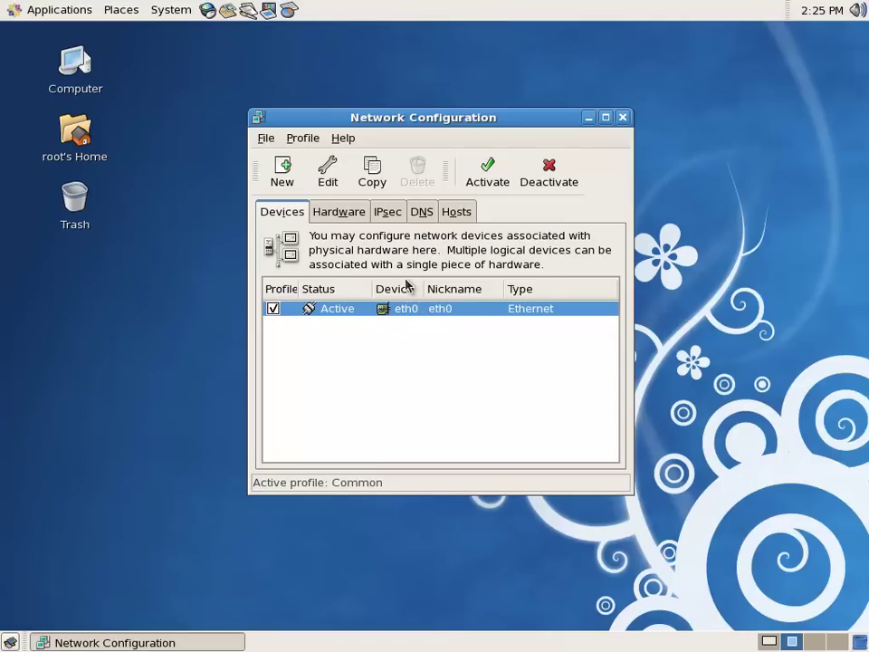
# Examine the network hardware, IPsec, DNS and Hosts settings, and move the Network Configuration window up and to the right
pyautogui.click(344, 218)
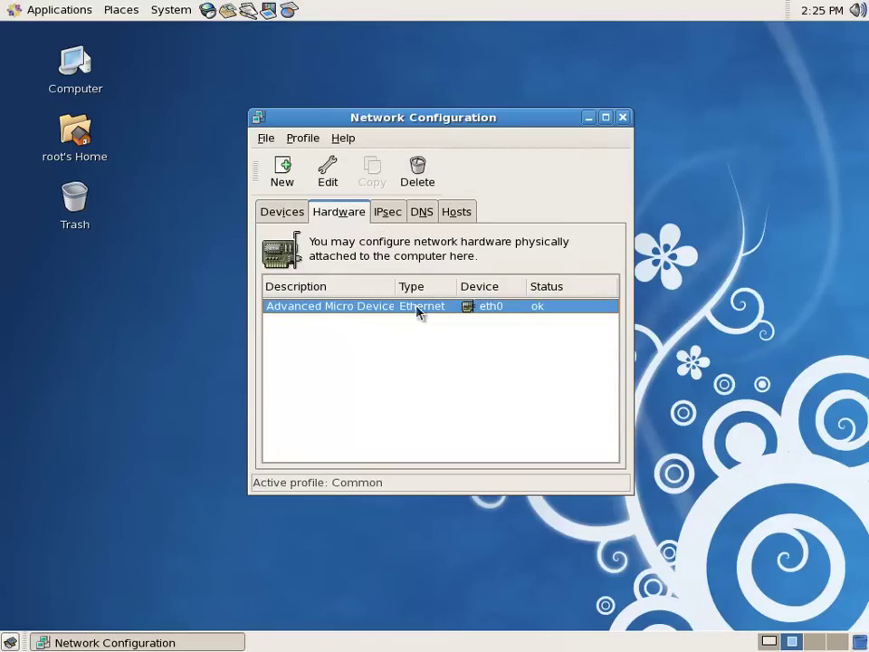
pyautogui.click(398, 213)
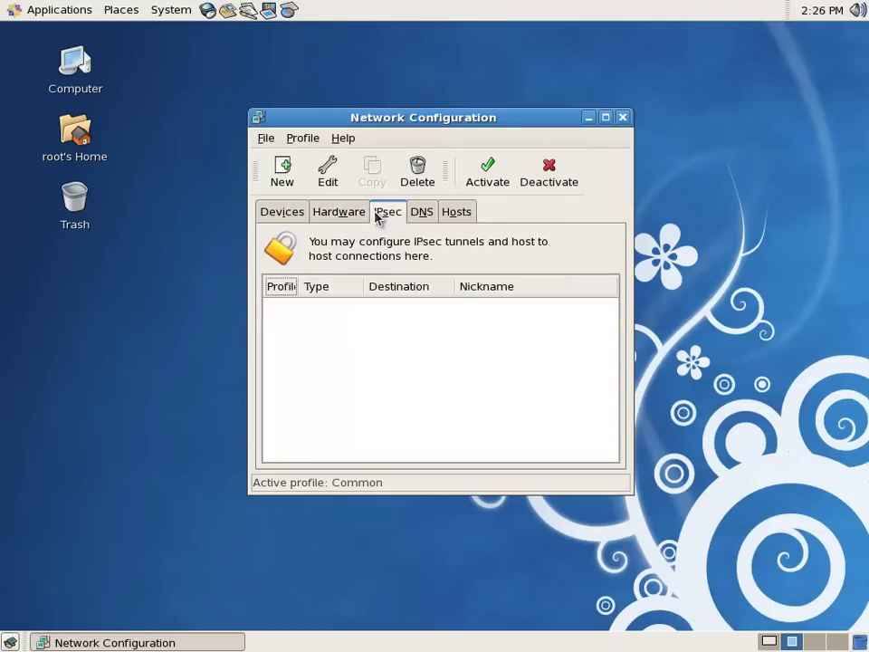
pyautogui.click(422, 218)
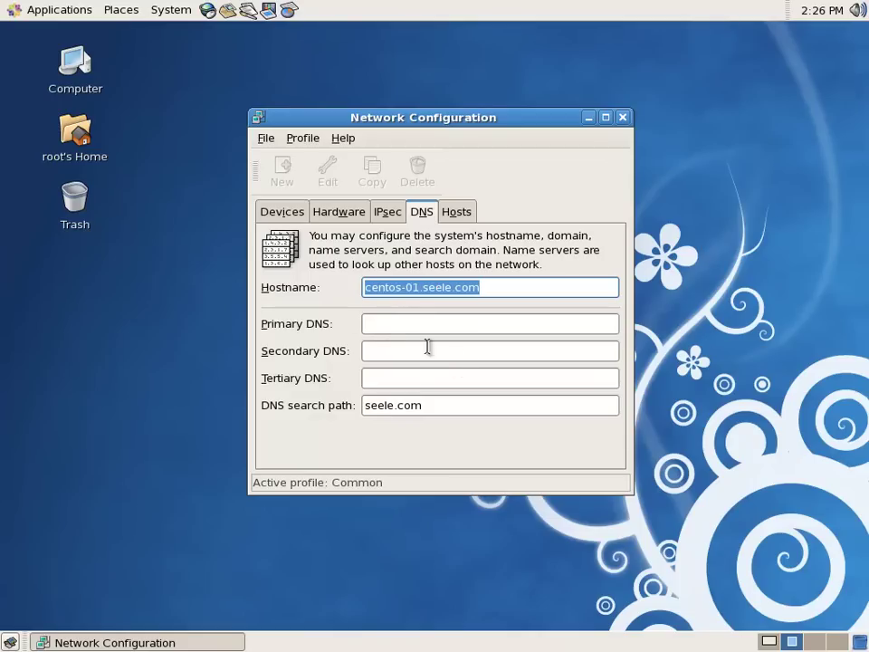
pyautogui.click(462, 214)
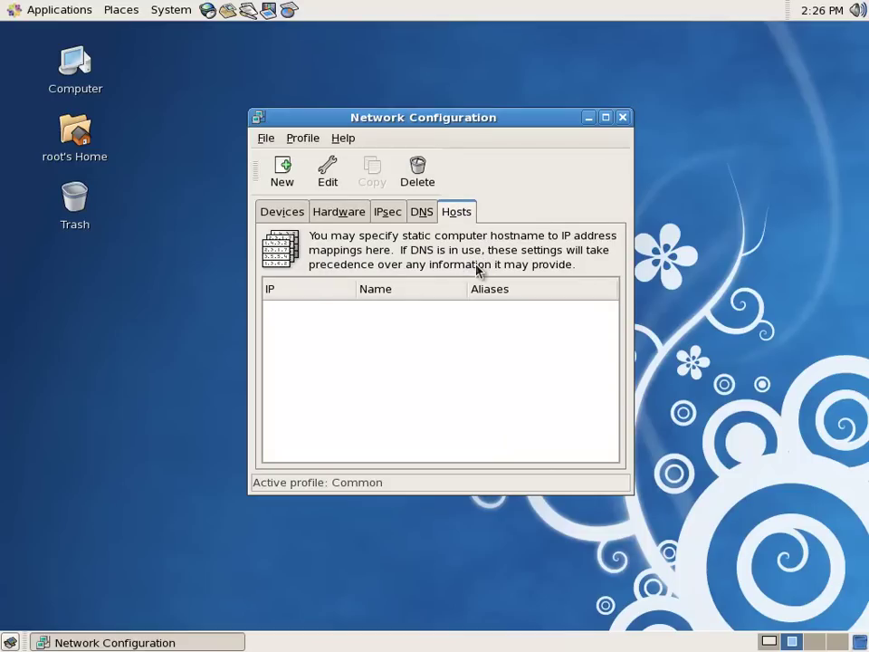
pyautogui.moveTo(473, 118); pyautogui.dragTo(576, 93)
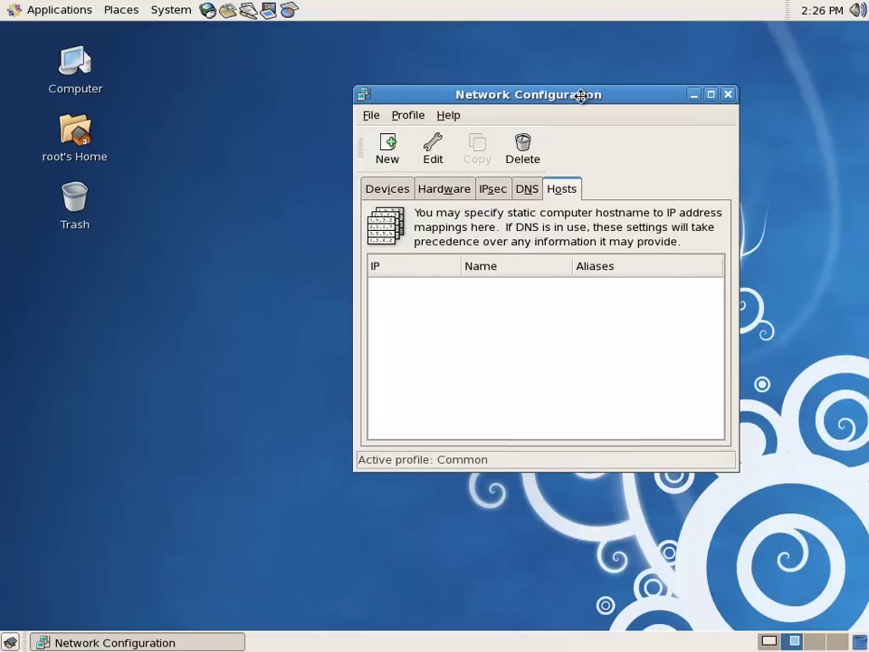
# Open a blank hosts entry and cancel it, and check the eth0 device's IP address settings without changing them
pyautogui.click(390, 147)
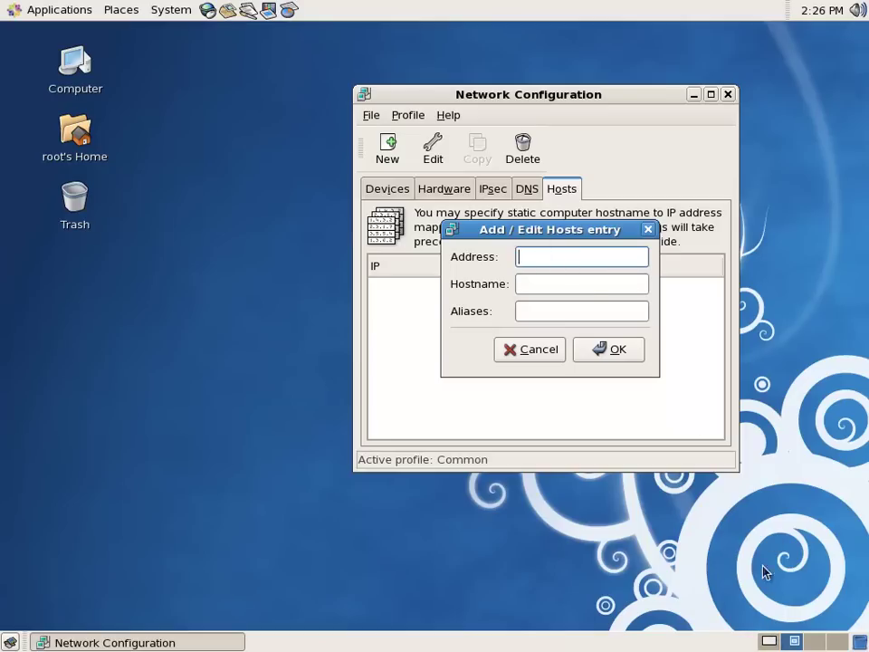
pyautogui.click(534, 351)
pyautogui.click(388, 191)
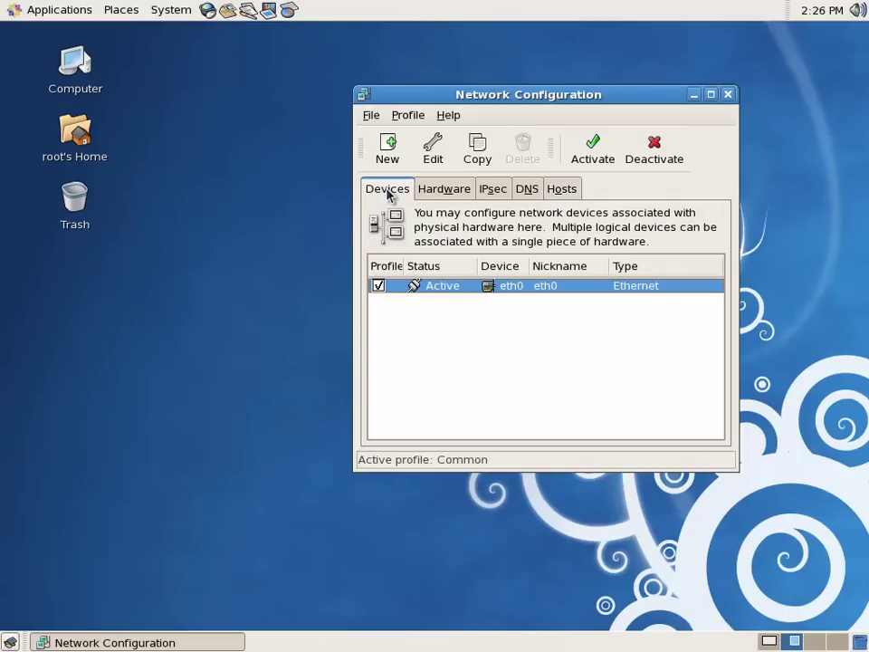
pyautogui.click(436, 147)
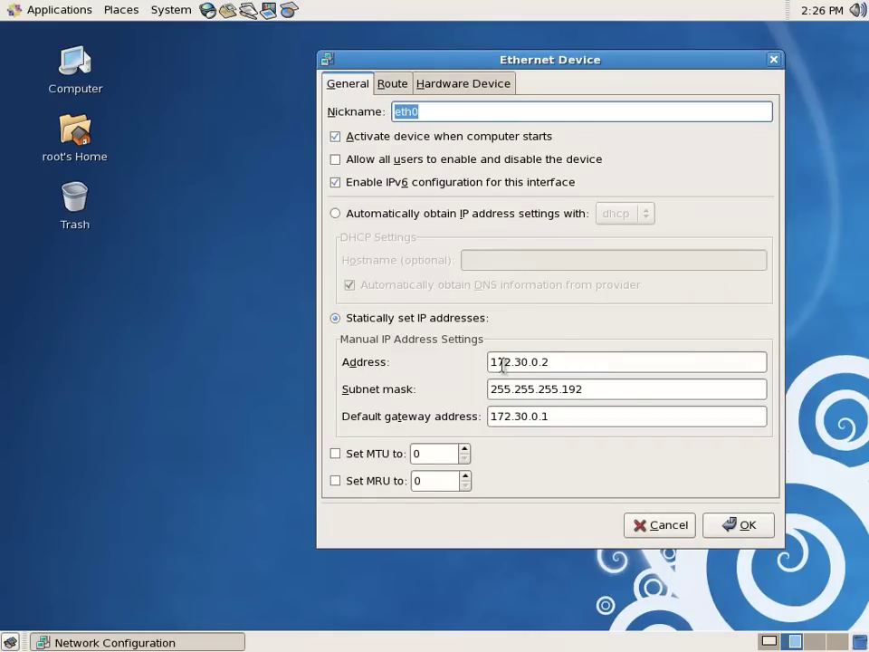
pyautogui.click(667, 526)
# Add a hosts entry with address 172.30.0.3, hostname centos-02 and alias apache
pyautogui.click(563, 190)
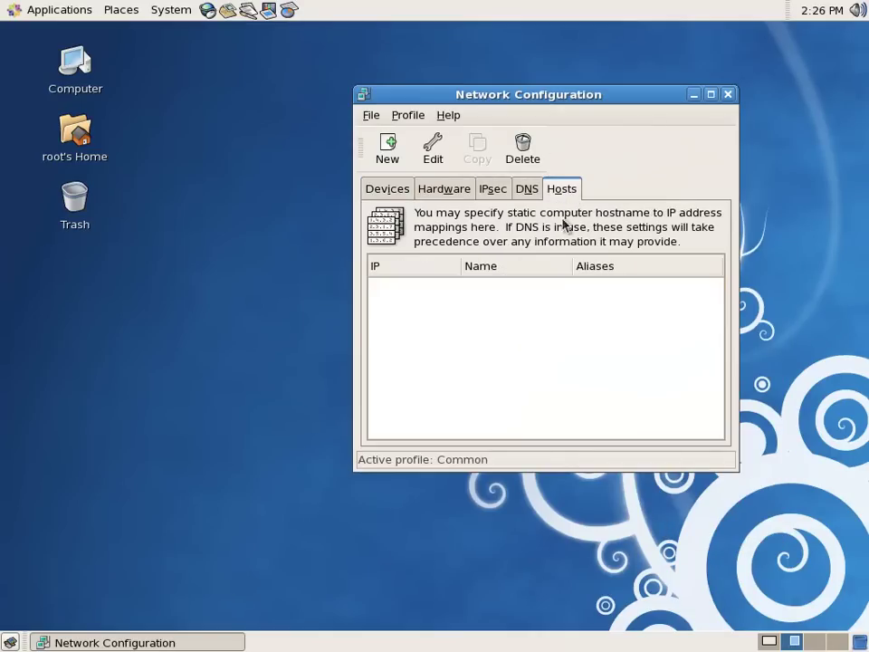
pyautogui.click(387, 145)
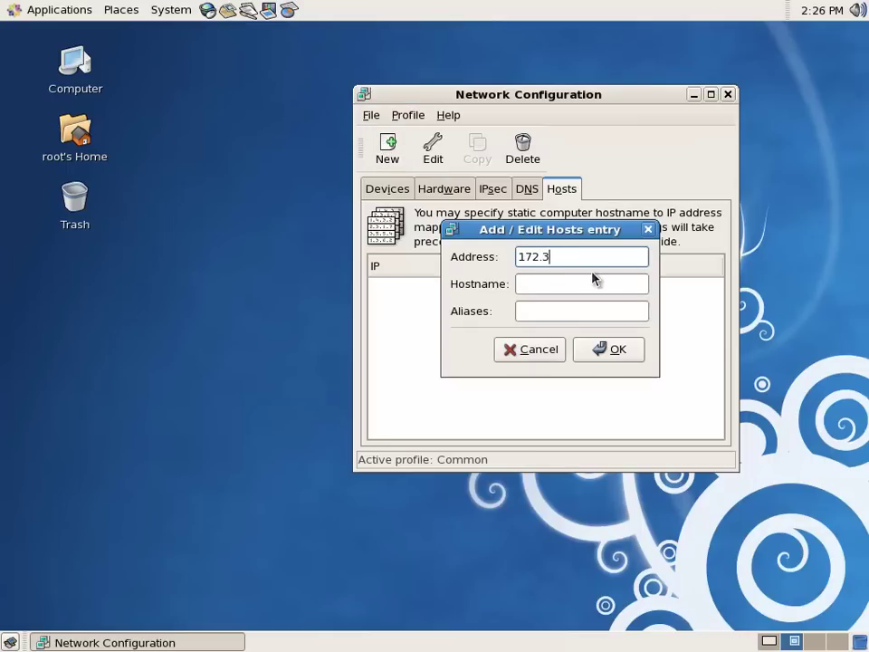
pyautogui.click(594, 279)
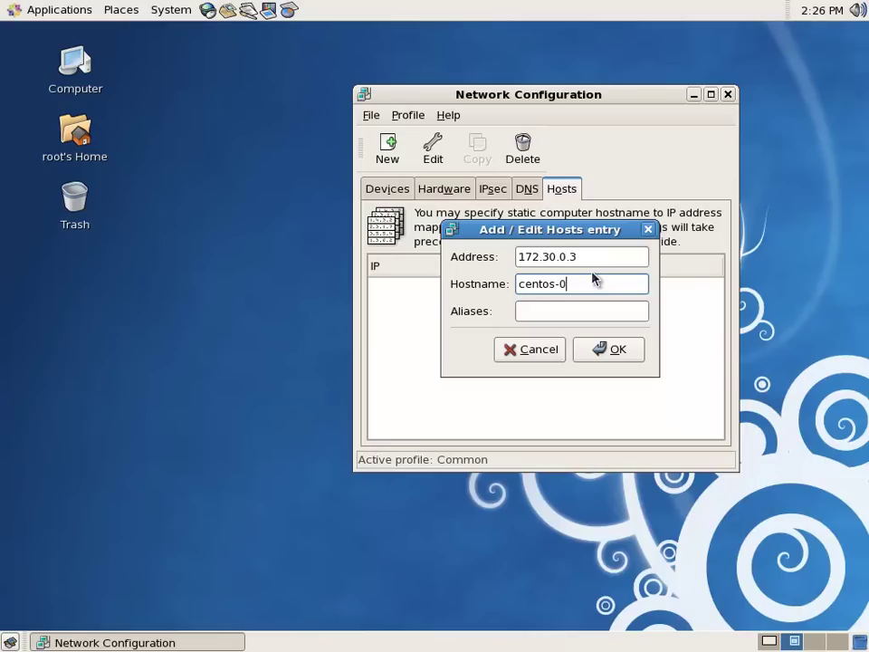
pyautogui.click(549, 311)
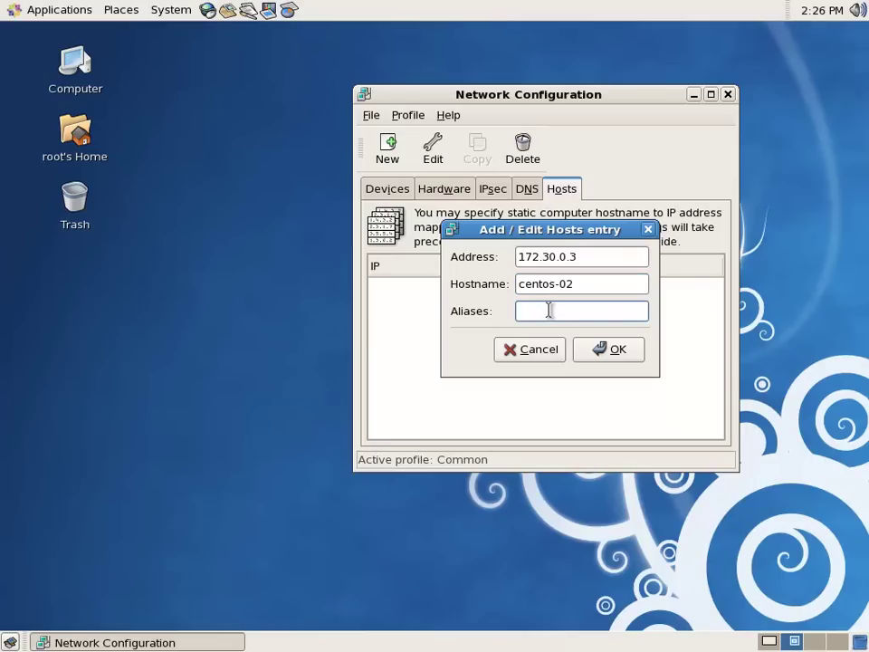
pyautogui.write('apache')
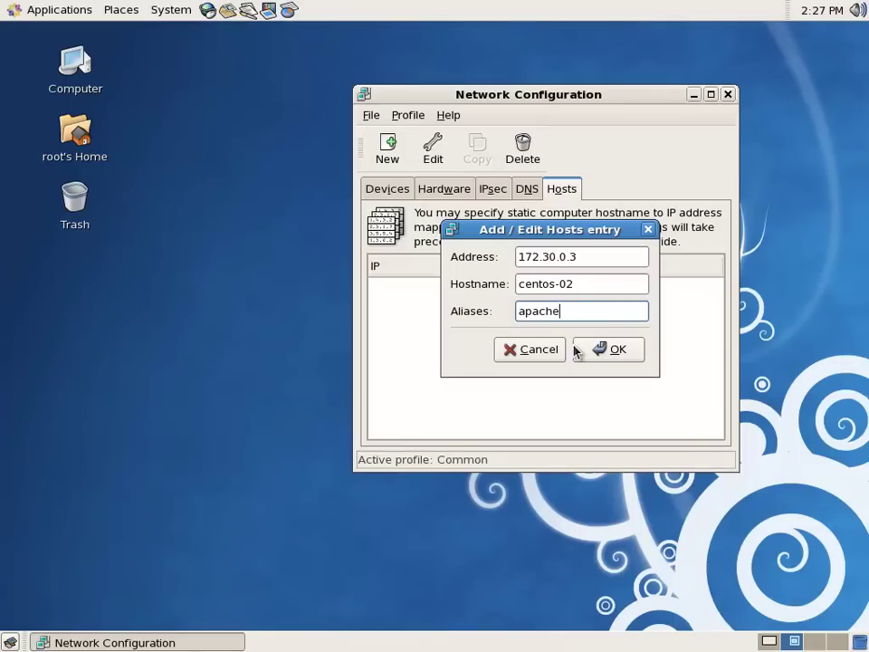
pyautogui.click(605, 351)
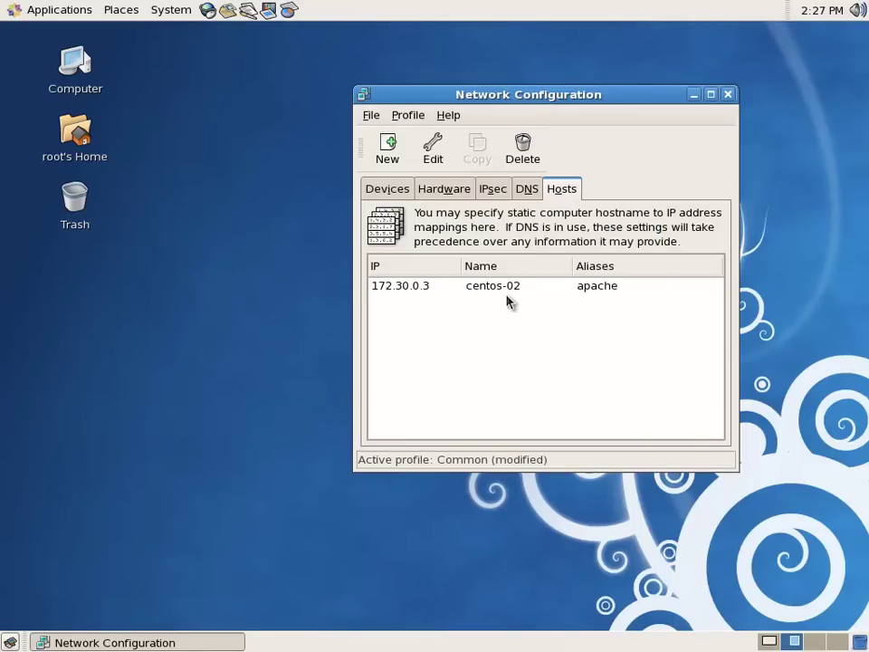
# Save the network configuration changes and dismiss the confirmation
pyautogui.click(374, 117)
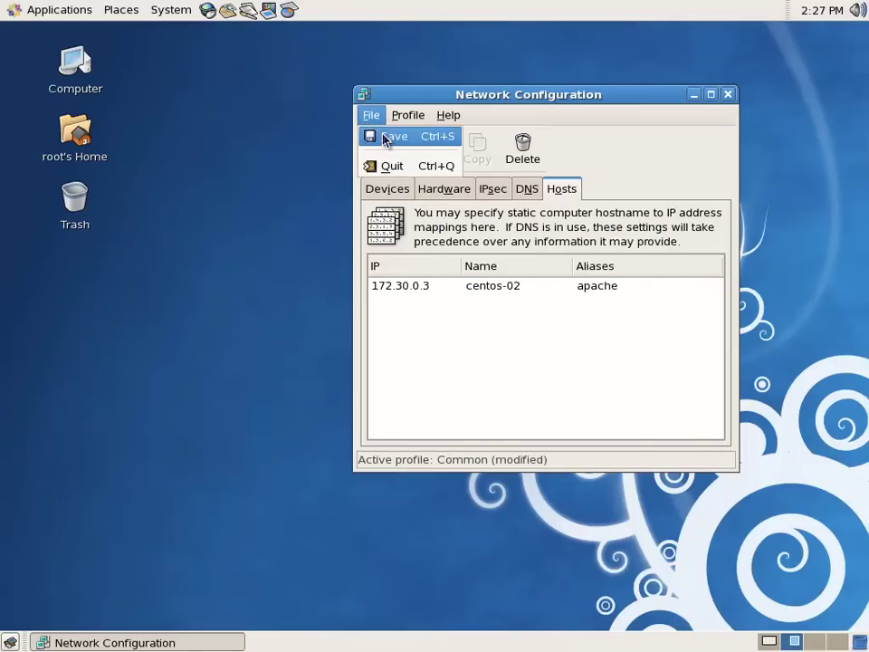
pyautogui.click(385, 138)
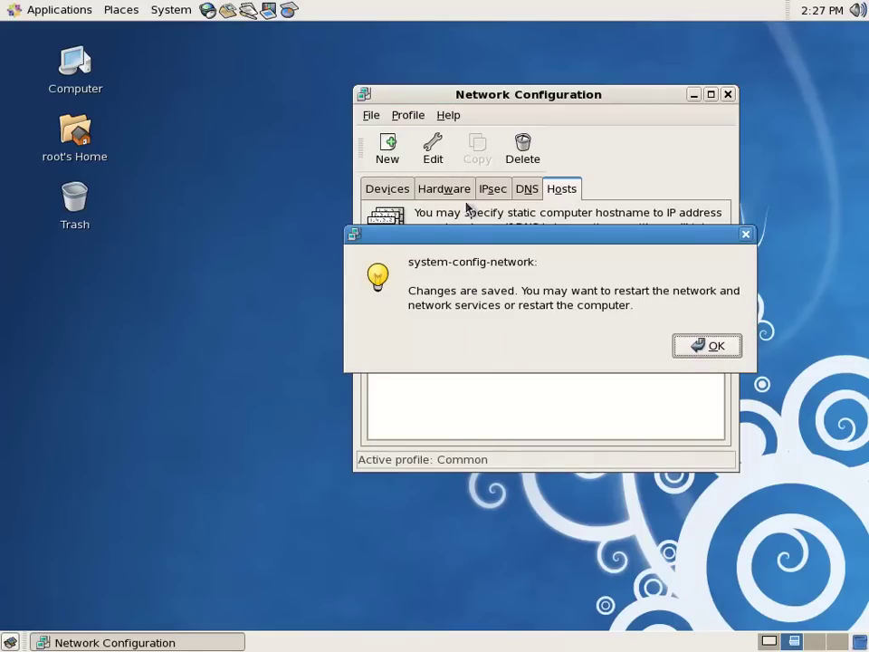
pyautogui.click(732, 354)
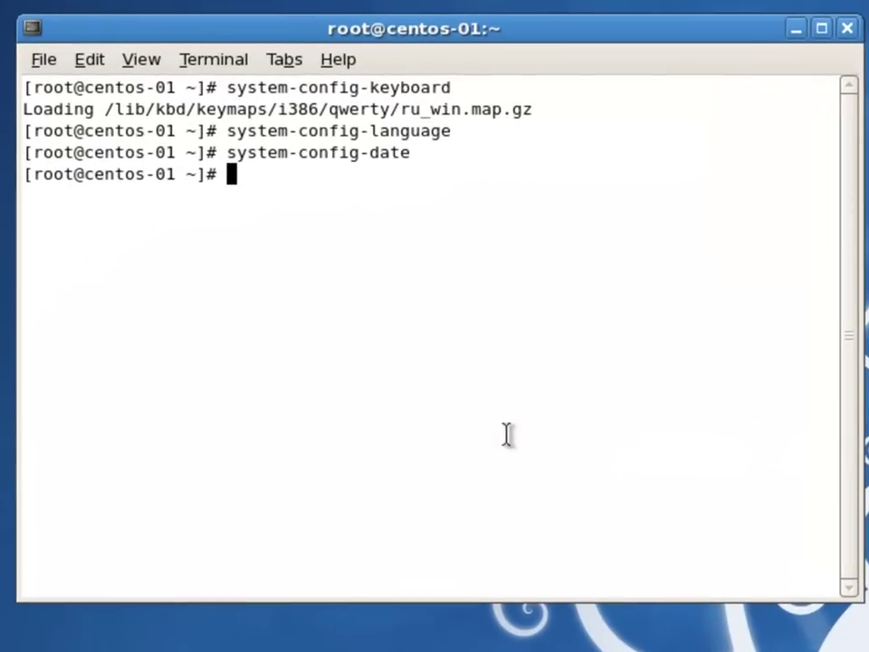
# Ping centos-02 from the terminal, stop the ping after a few packets, and check the resolved IP address
pyautogui.write('ping ')
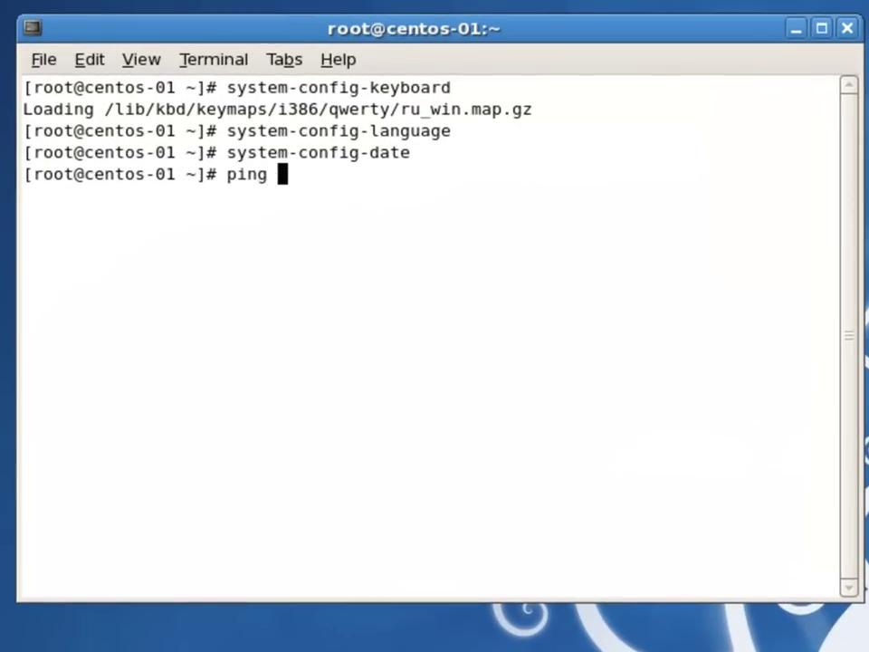
pyautogui.write('centos-02')
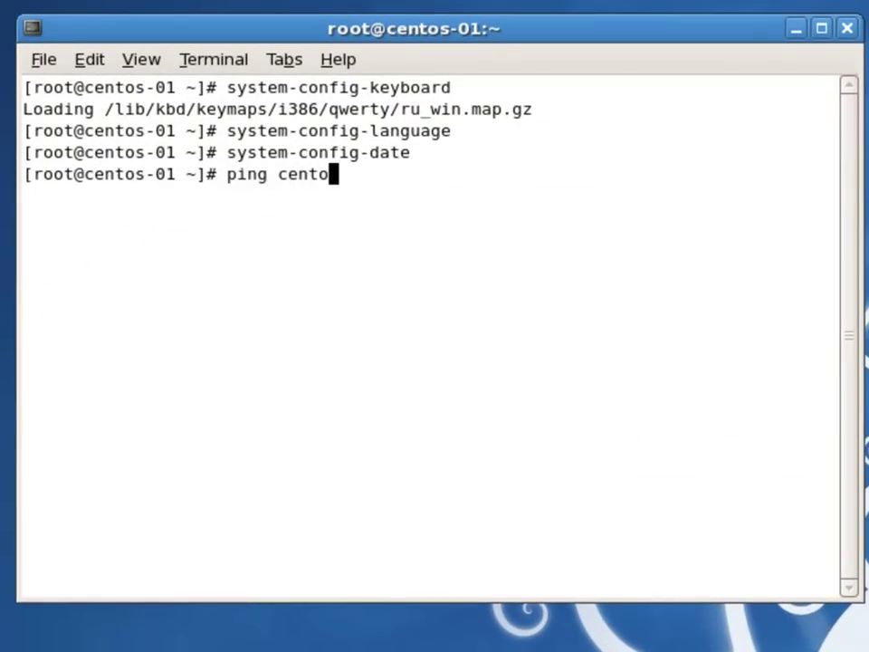
pyautogui.press('Return')
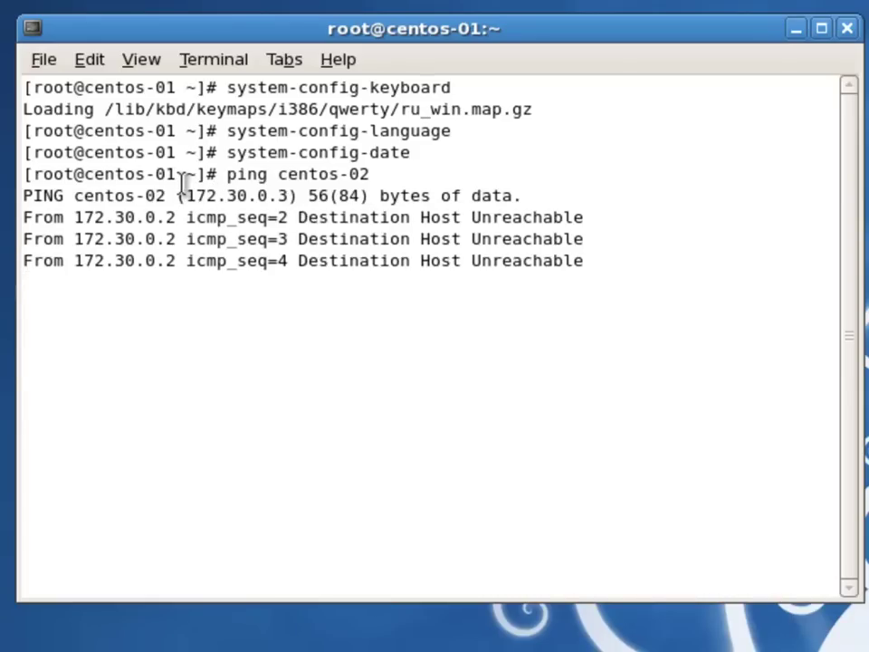
pyautogui.hotkey('ctrl', 'c')
pyautogui.moveTo(187, 196); pyautogui.dragTo(288, 195)
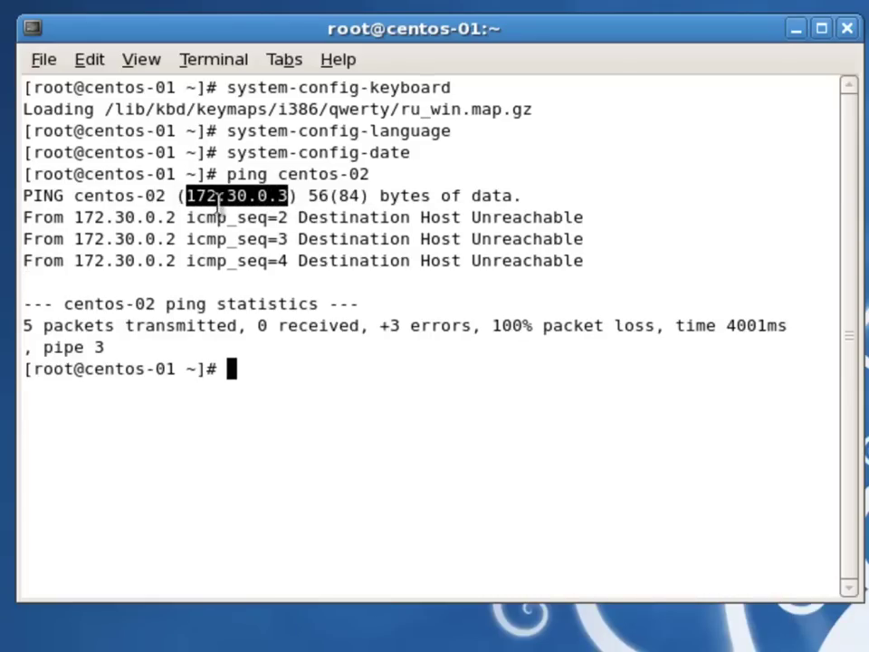
pyautogui.click(347, 399)
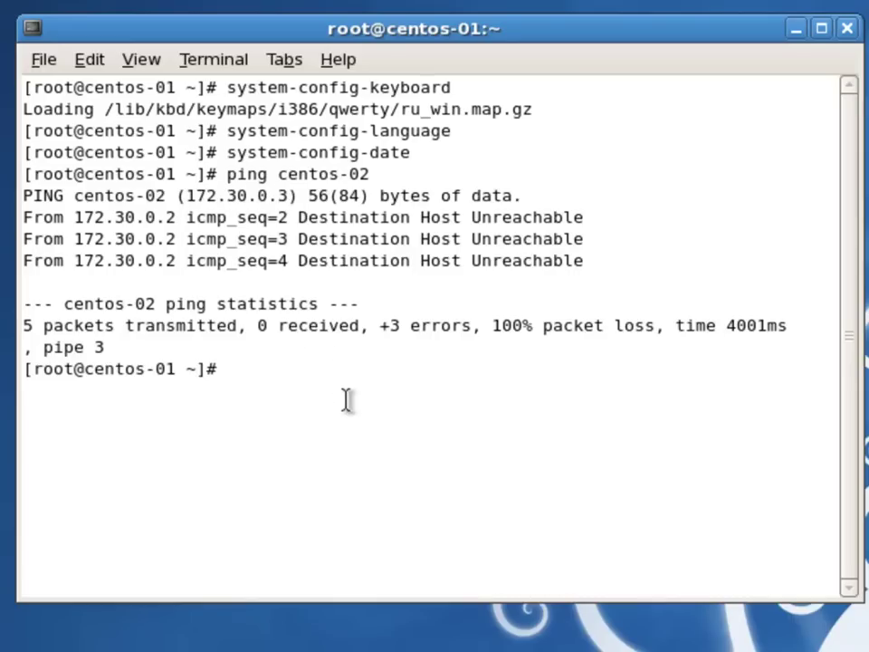
# Ping the alias apache, check the resolved IP address, and stop the ping
pyautogui.write('ping apache')
pyautogui.press('Return')
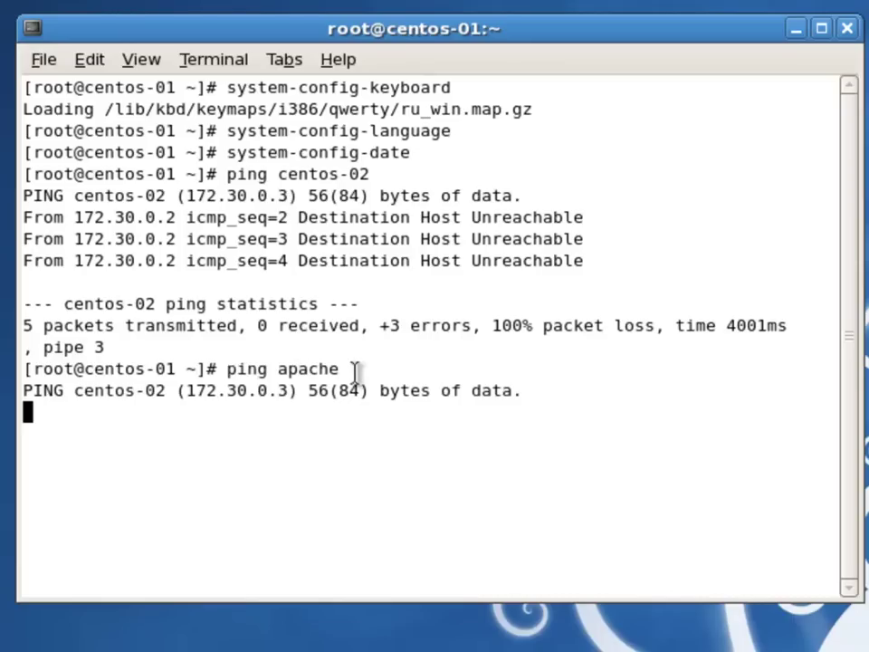
pyautogui.moveTo(297, 399); pyautogui.dragTo(297, 399)
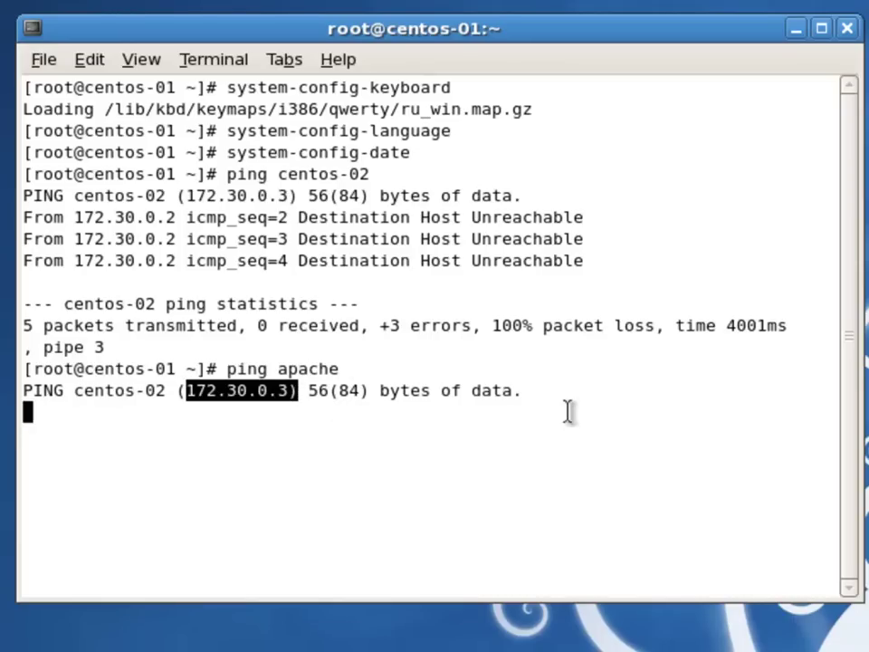
pyautogui.click(623, 411)
pyautogui.hotkey('ctrl', 'c')
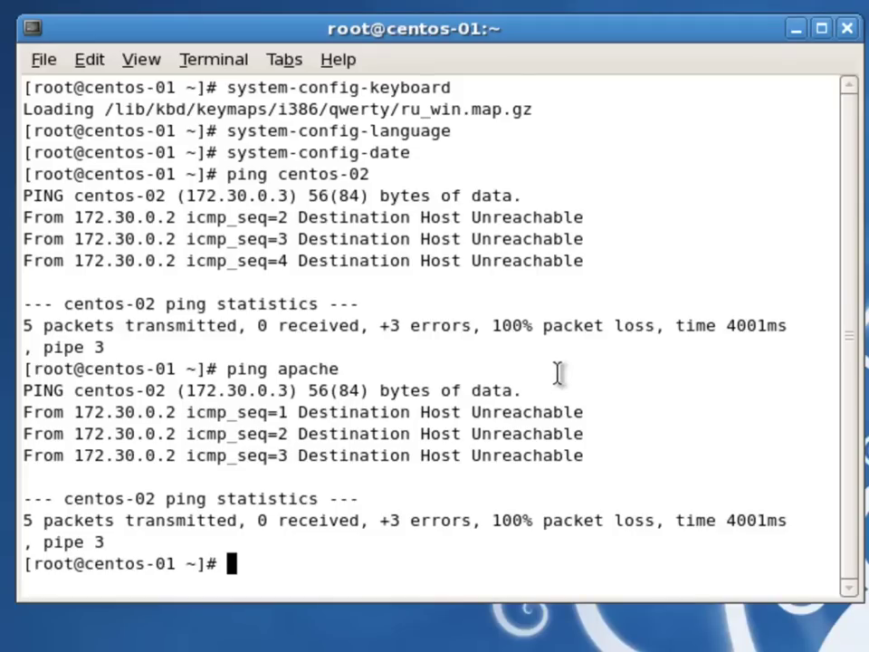
# Launch the network configuration tool from the terminal with the command system-config-network
pyautogui.write('sys')
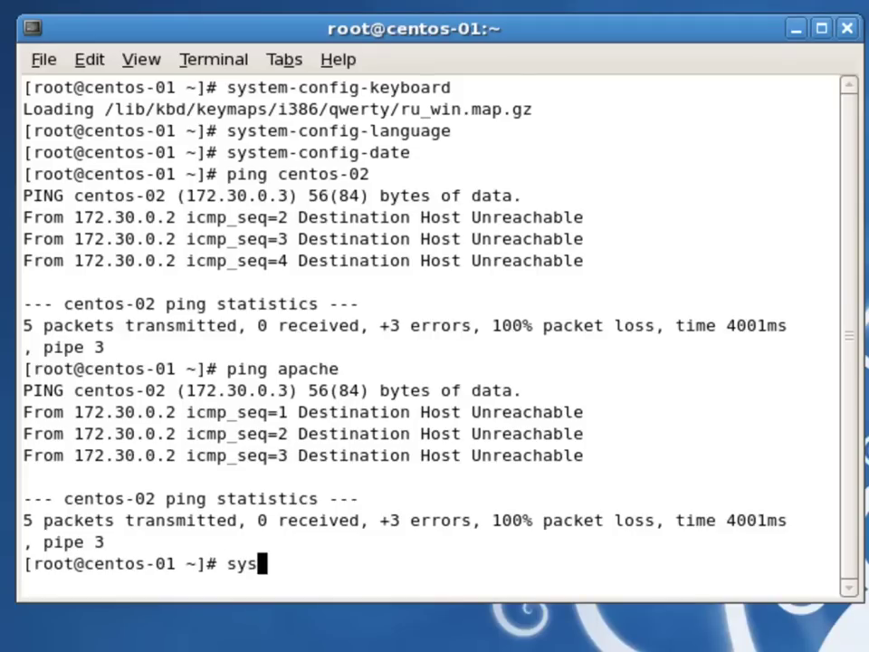
pyautogui.write('tem-conf')
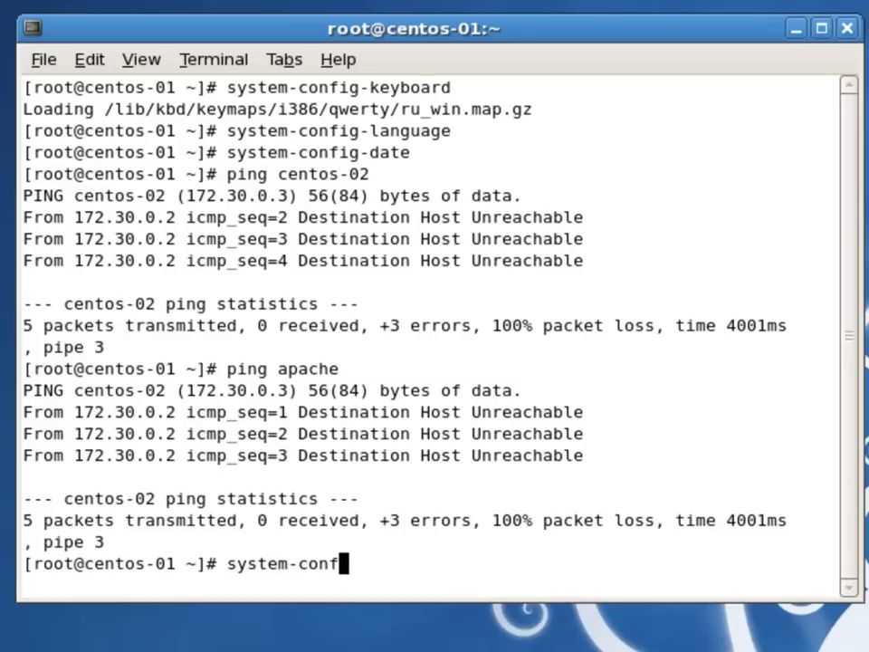
pyautogui.write('ig-network')
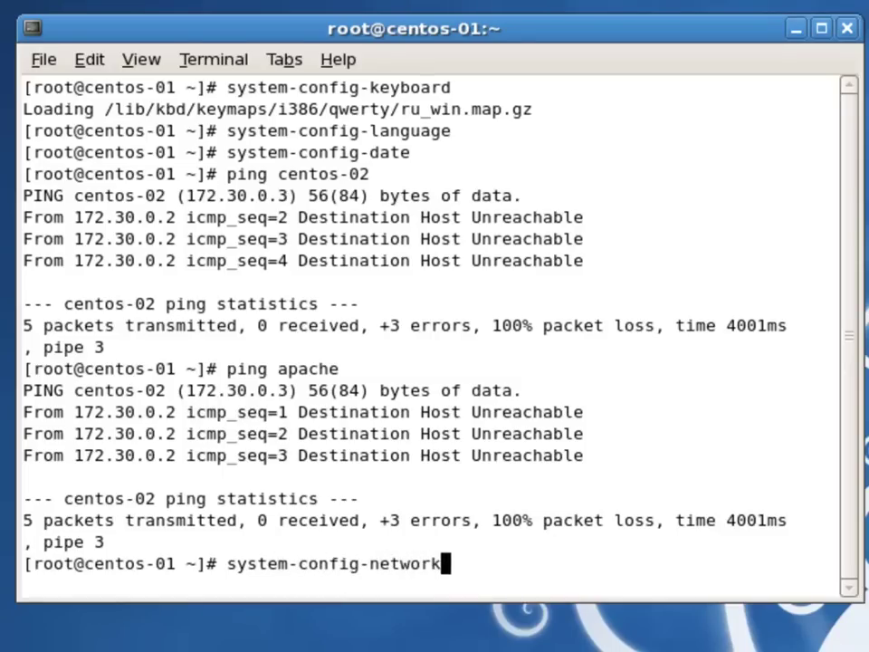
pyautogui.press('Return')
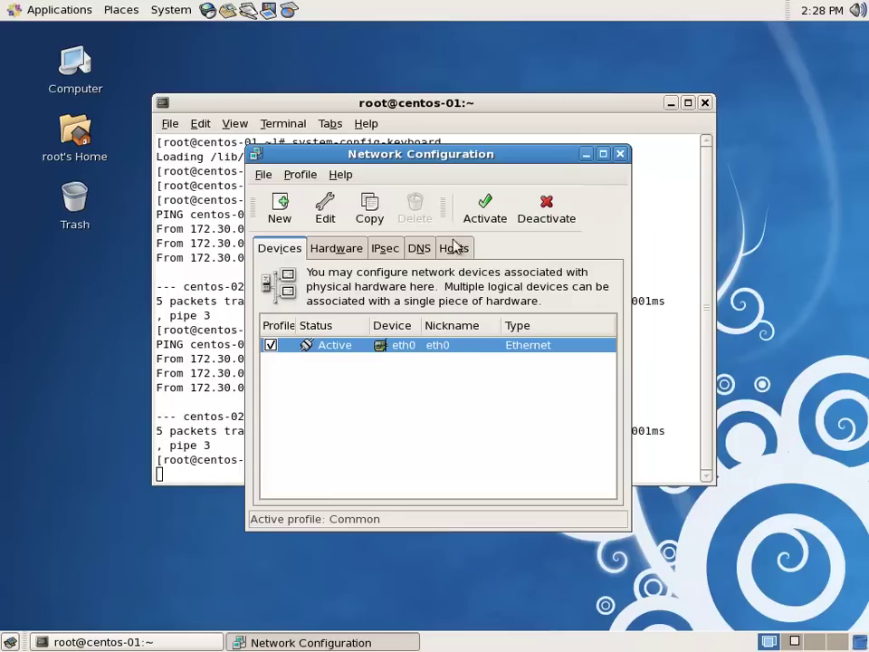
# Edit eth0 to obtain its IP address settings automatically with dhcp, and set its DHCP hostname to centos-01
pyautogui.click(326, 210)
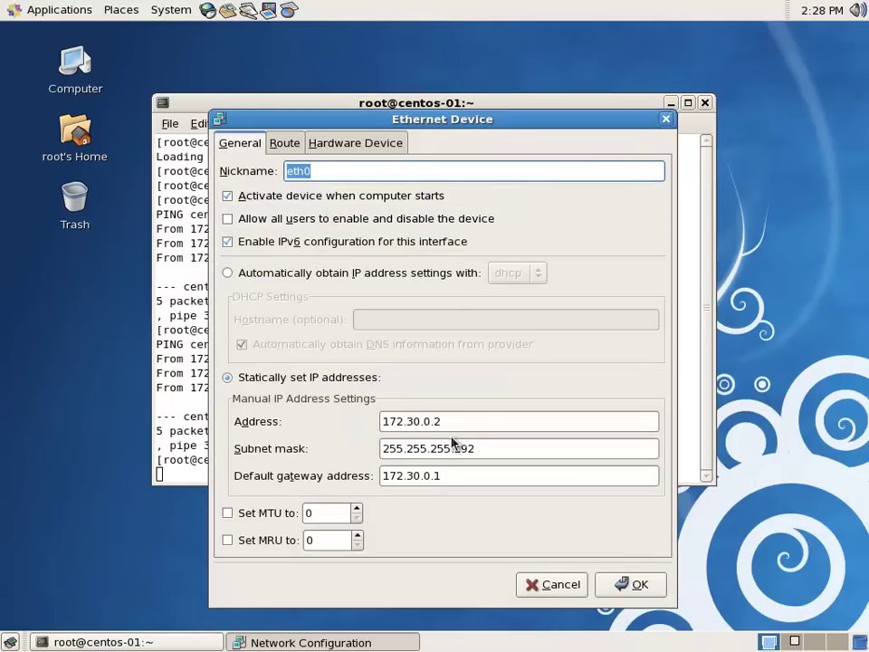
pyautogui.click(317, 279)
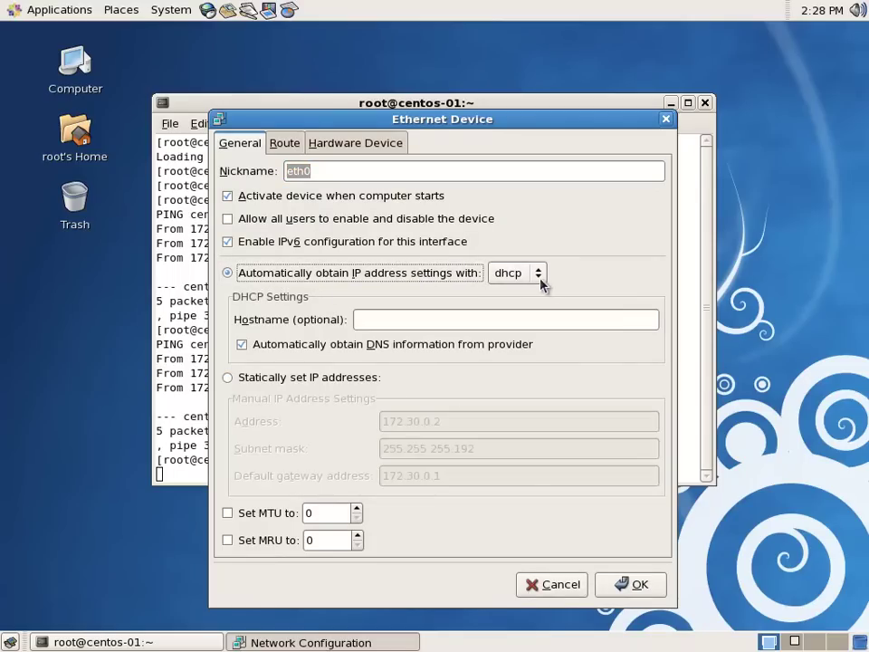
pyautogui.click(288, 144)
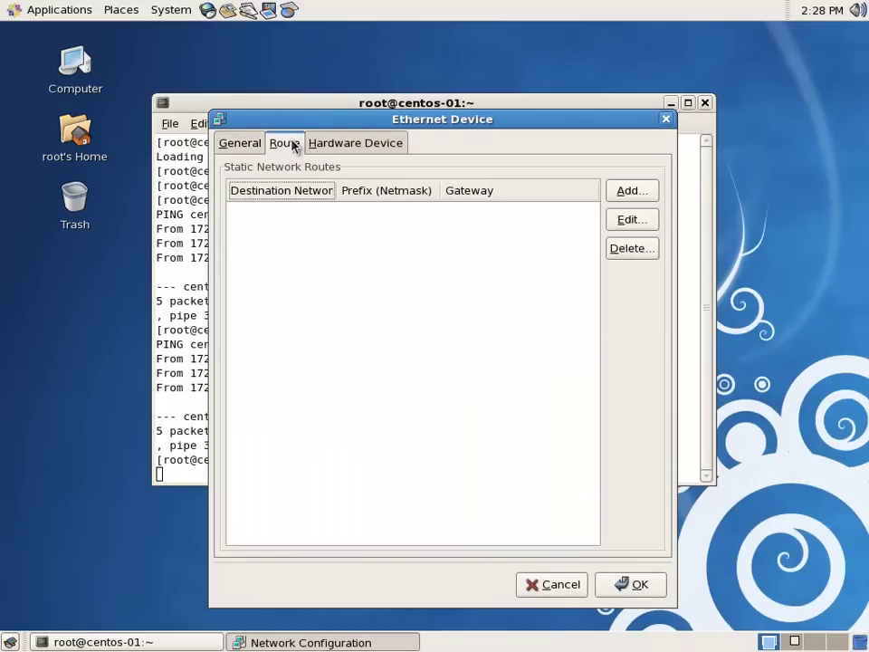
pyautogui.click(354, 145)
pyautogui.click(242, 145)
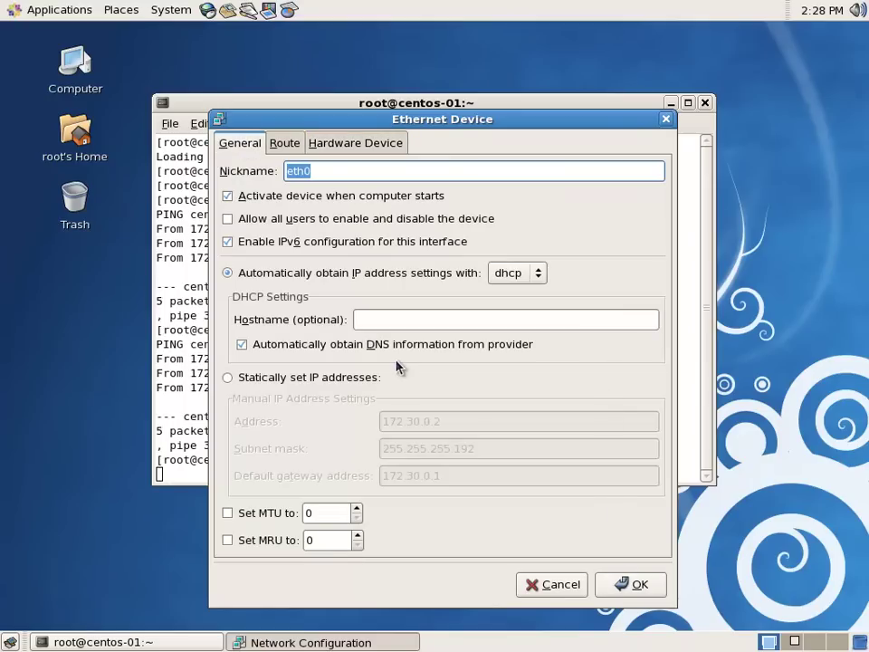
pyautogui.click(242, 348)
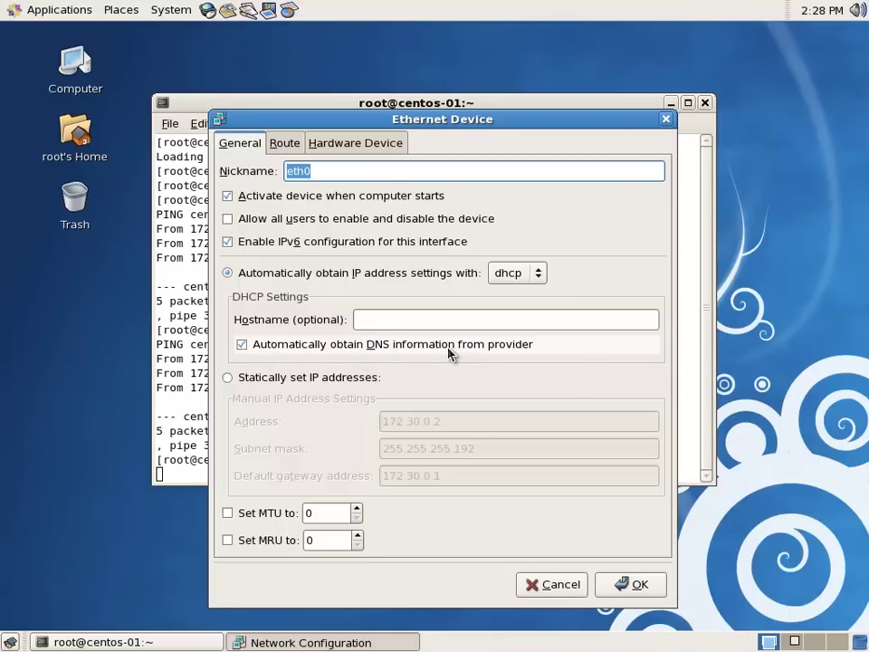
pyautogui.click(400, 318)
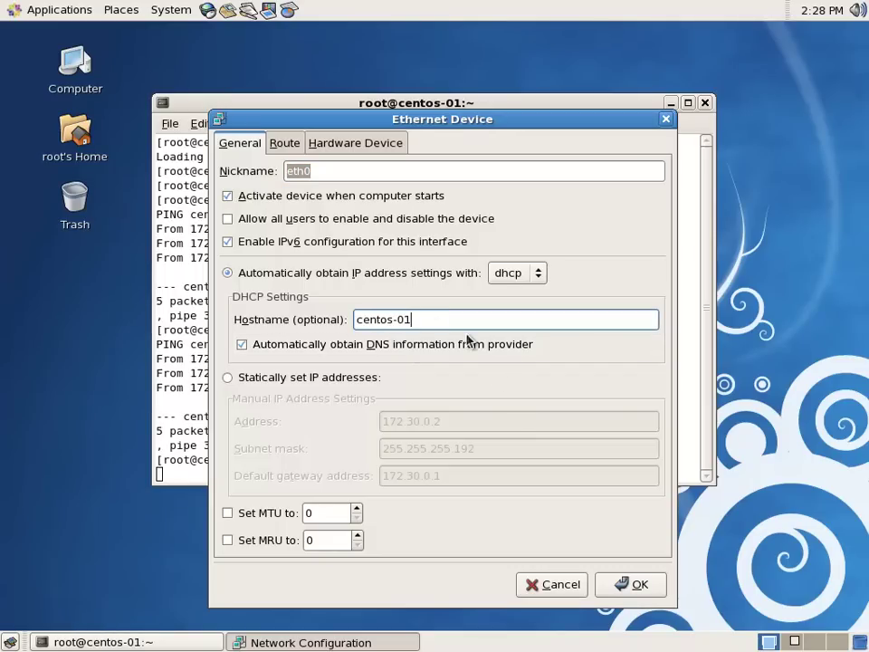
pyautogui.click(639, 586)
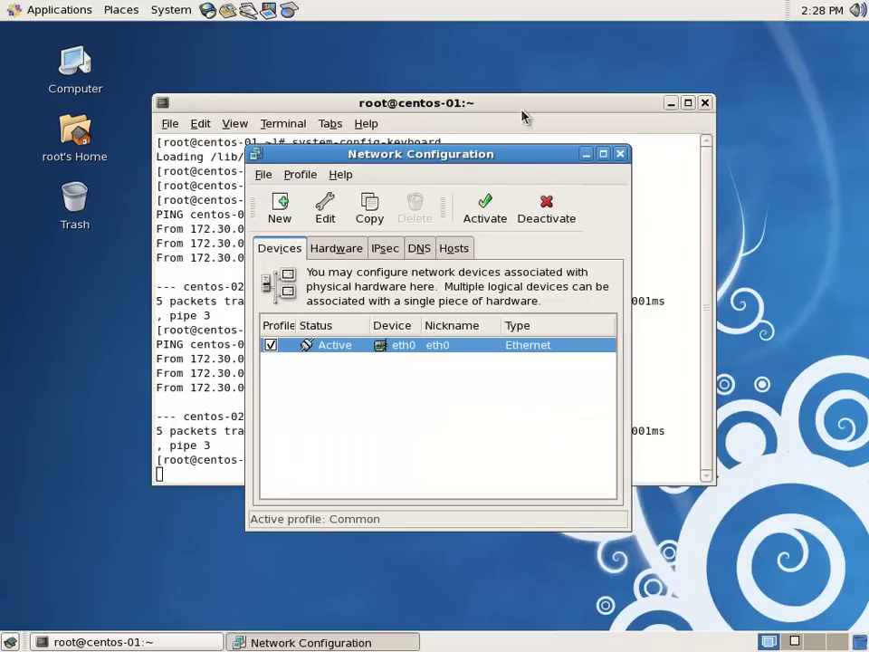
# Save the network configuration and restart the eth0 device by deactivating and reactivating it
pyautogui.click(263, 173)
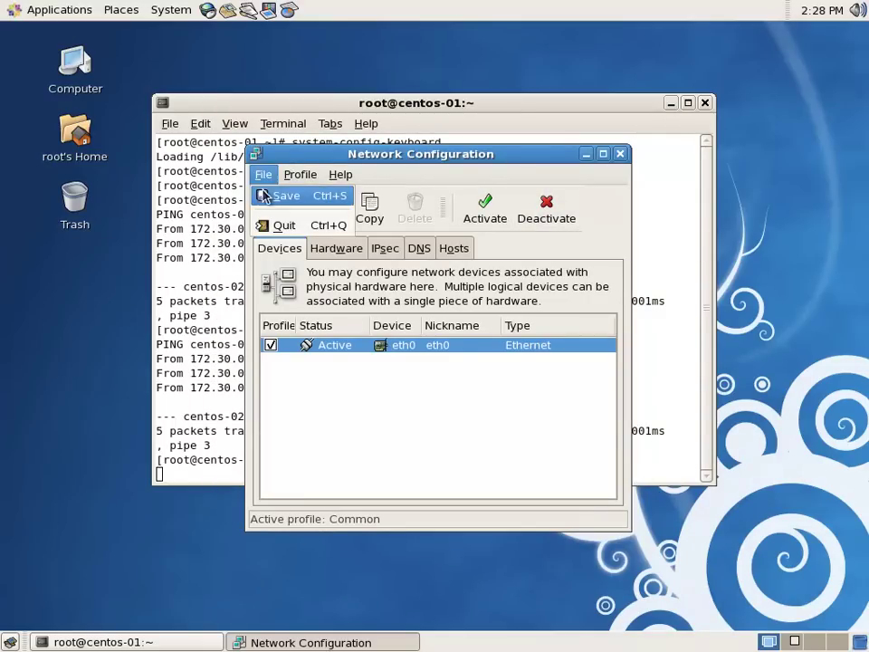
pyautogui.click(266, 196)
pyautogui.click(596, 404)
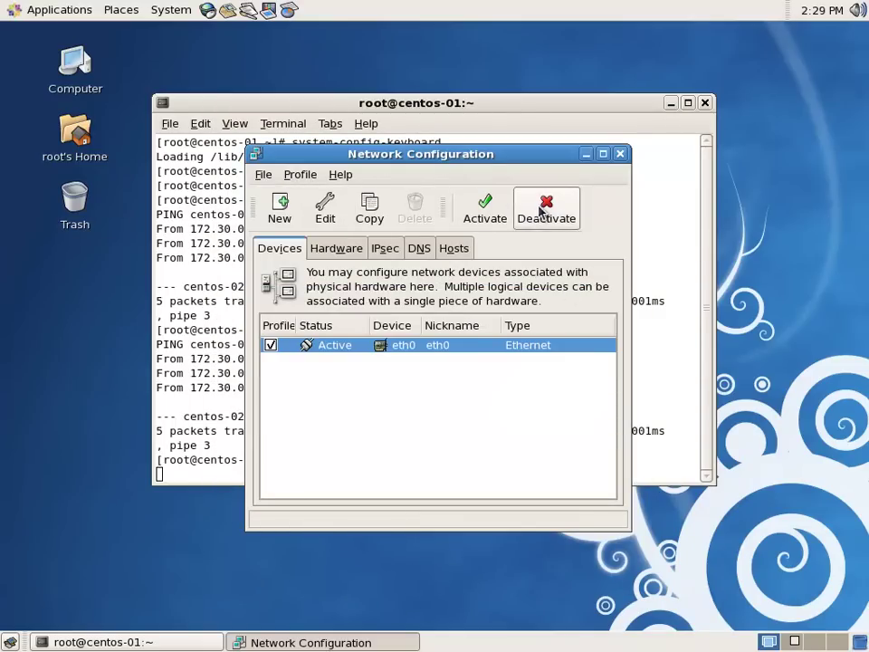
pyautogui.click(544, 210)
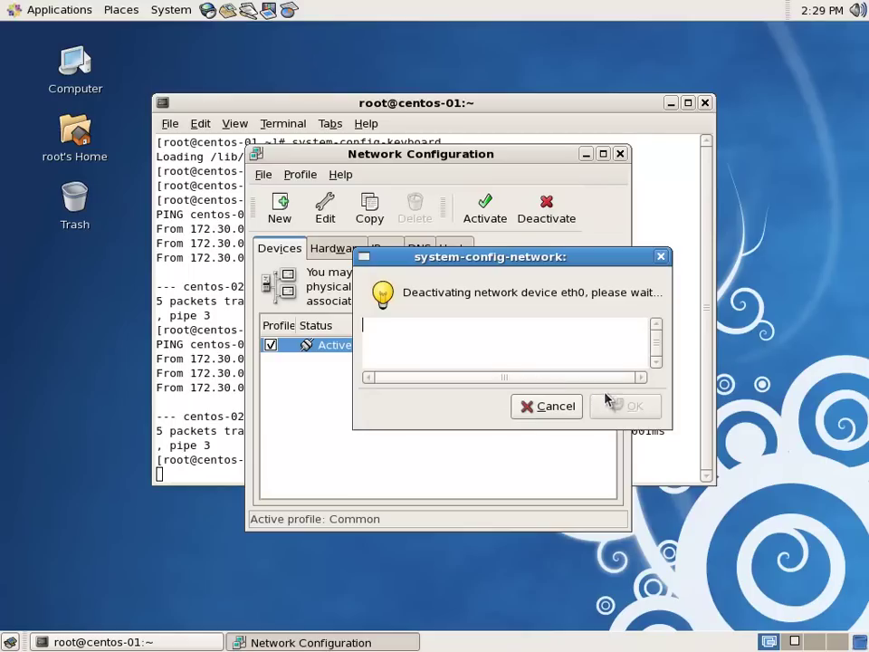
pyautogui.click(490, 224)
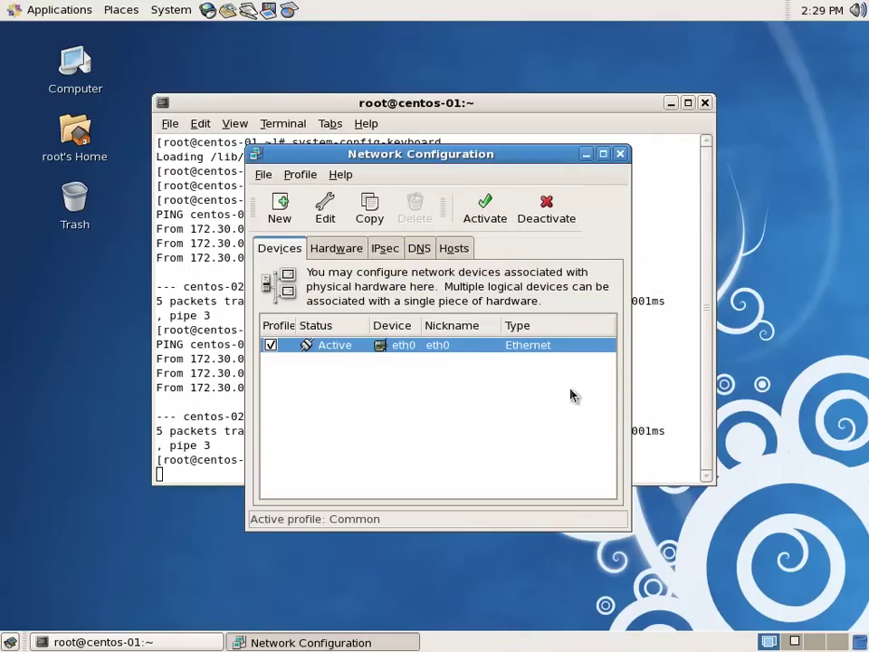
pyautogui.click(222, 367)
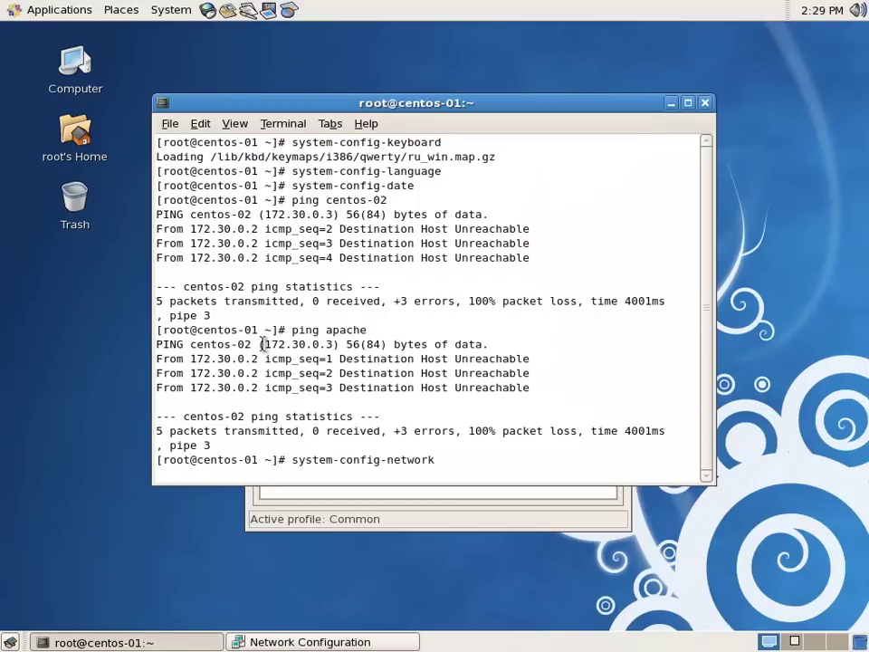
pyautogui.click(440, 522)
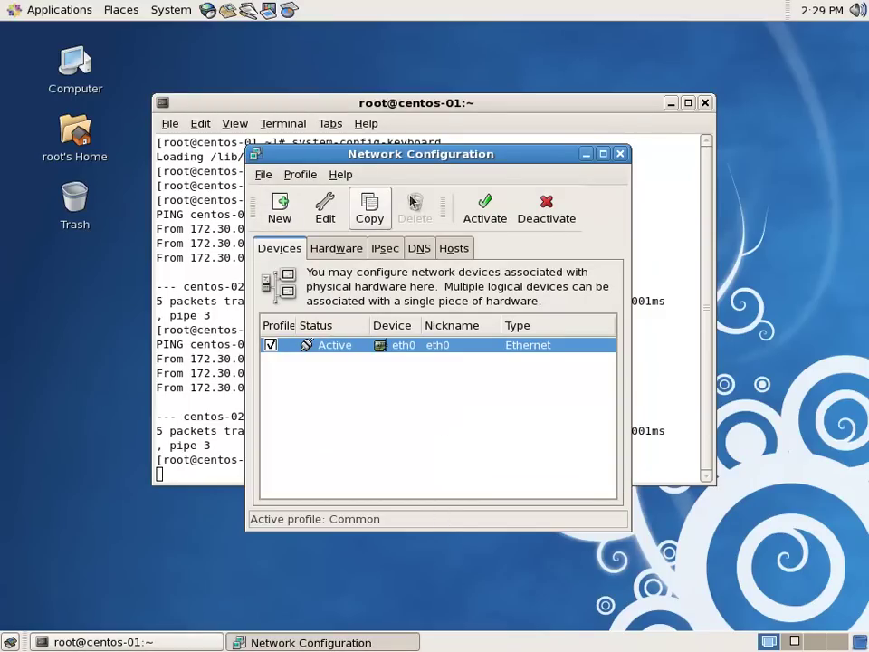
pyautogui.click(586, 154)
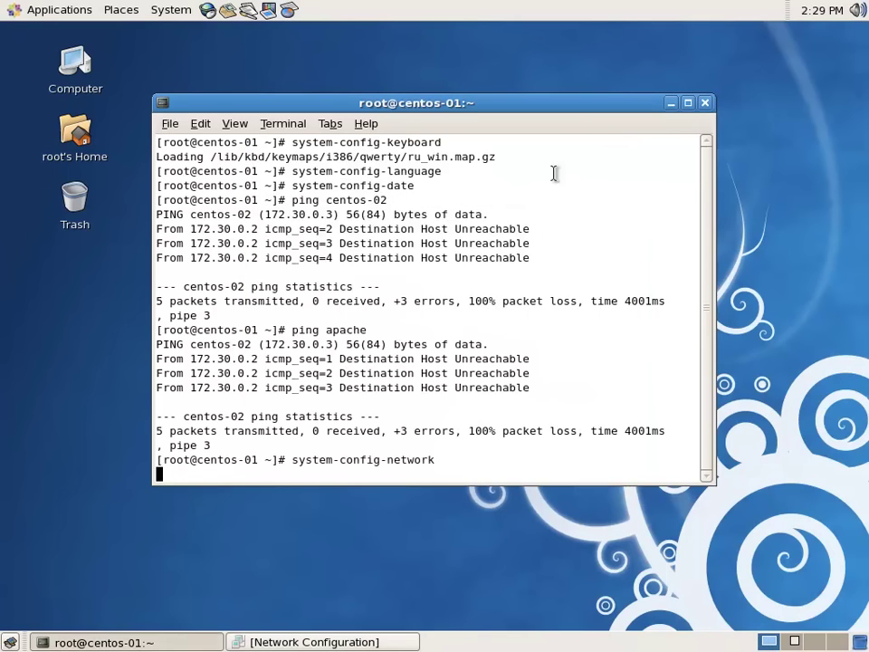
pyautogui.click(403, 643)
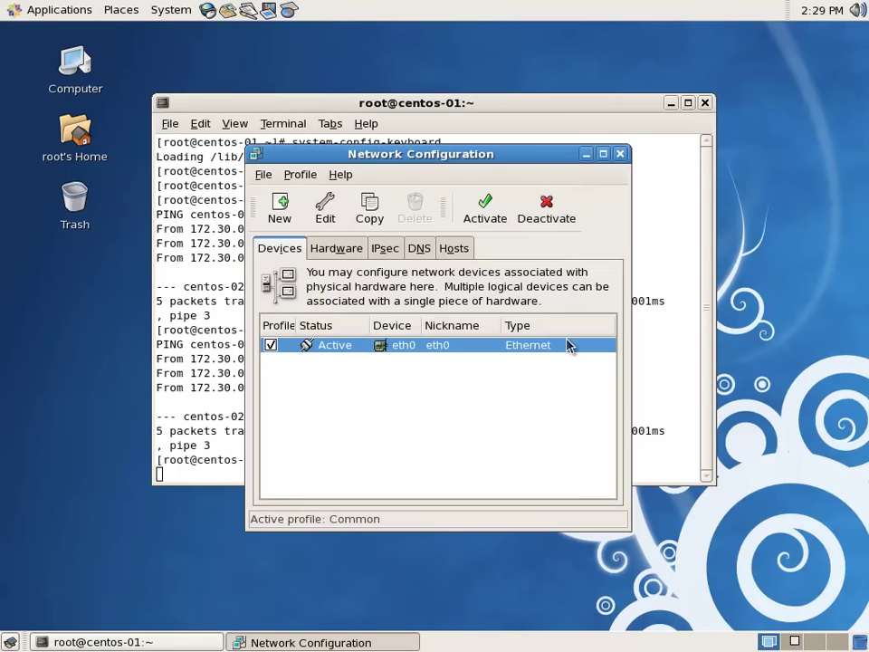
# Close the network configuration and run ifconfig in the terminal to check eth0's IP address, broadcast address and mask
pyautogui.click(622, 155)
pyautogui.write('ifconfig')
pyautogui.press('Return')
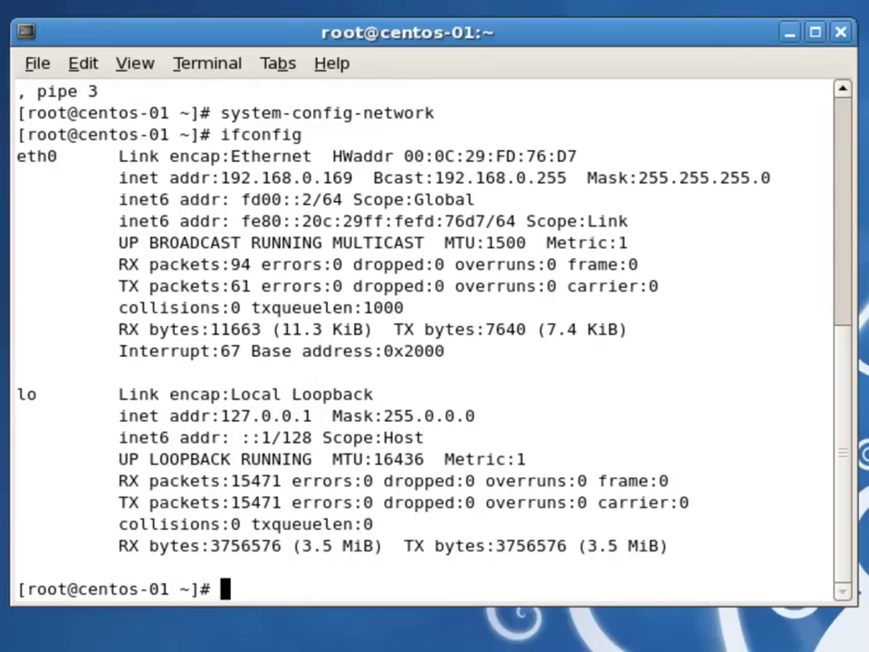
pyautogui.moveTo(218, 178); pyautogui.dragTo(802, 180)
pyautogui.click(584, 213)
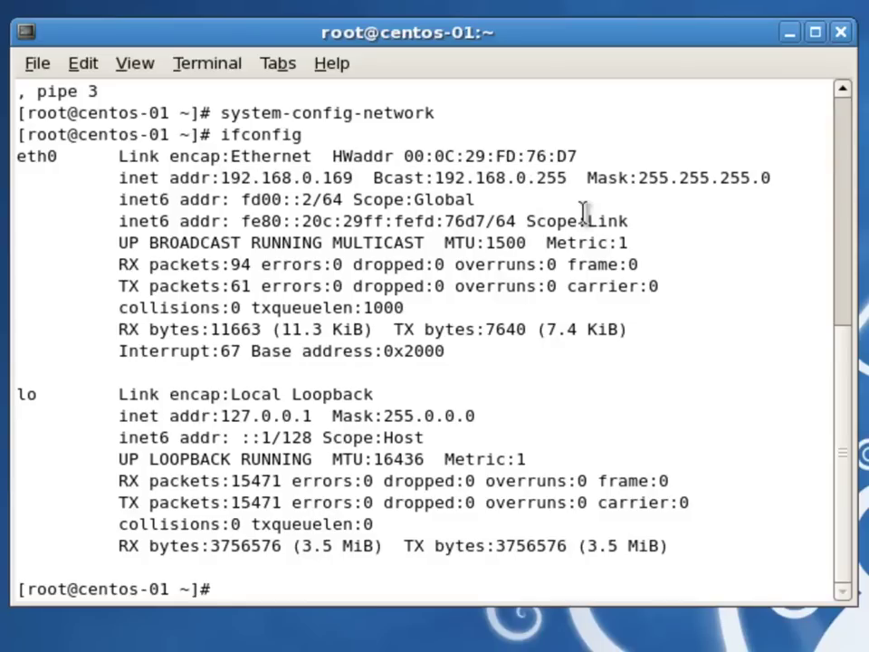
# Ping lebedevum.blogspot.com to check internet access and name resolution, and stop the ping after a few packets
pyautogui.write('pin')
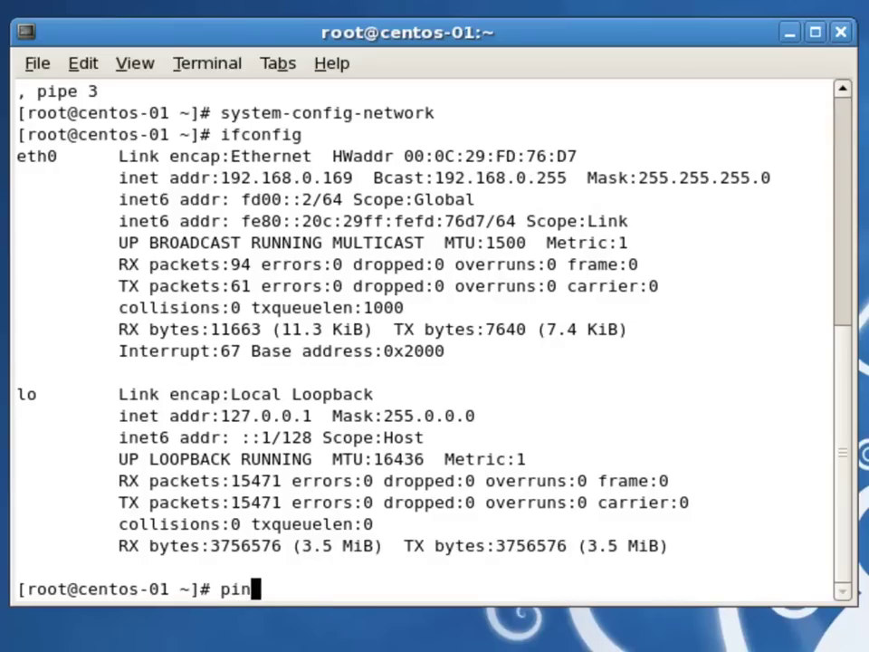
pyautogui.write('g lebede')
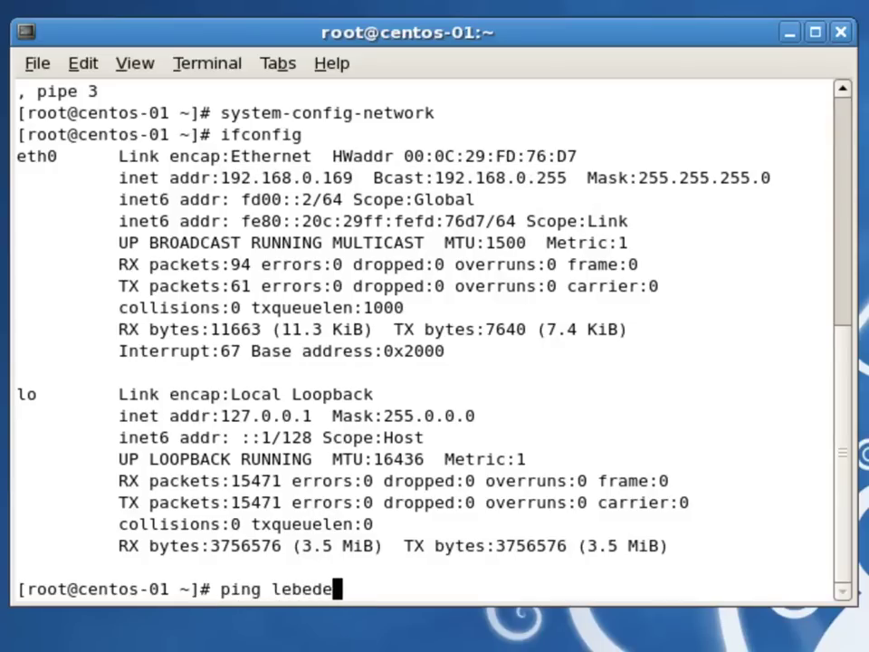
pyautogui.write('vum.bl')
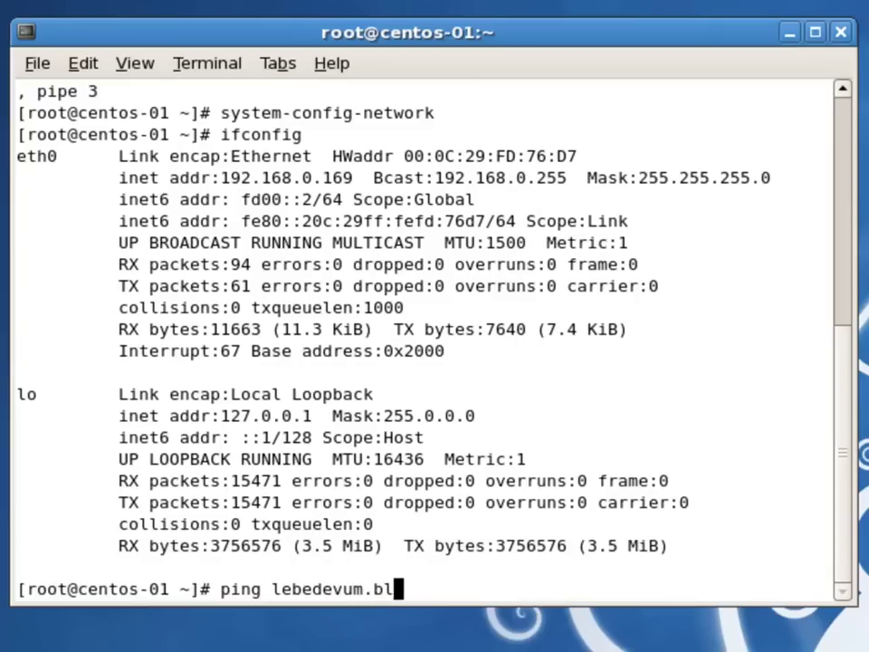
pyautogui.write('ogsp')
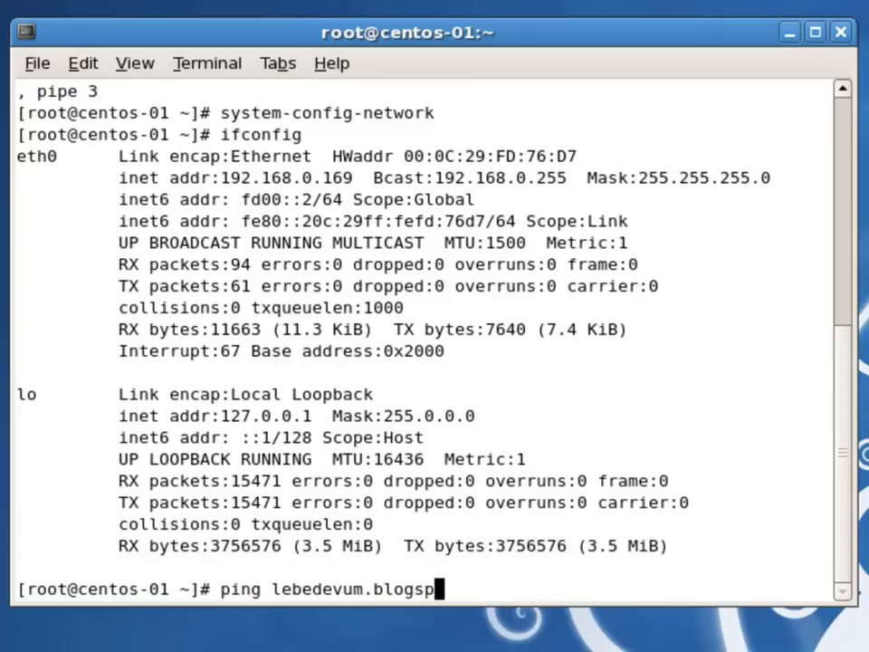
pyautogui.write('ot.com')
pyautogui.press('Return')
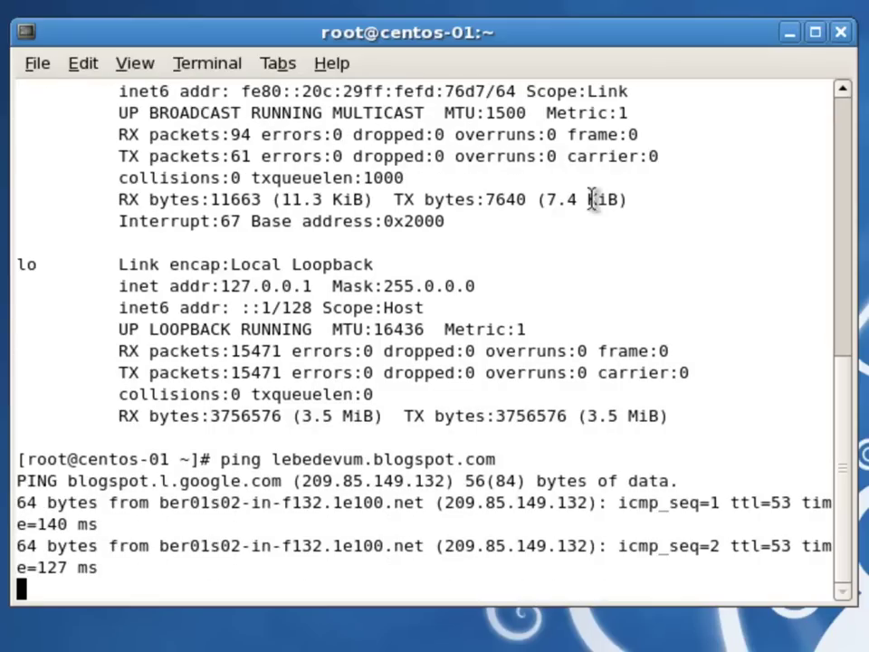
pyautogui.hotkey('ctrl', 'c')
pyautogui.moveTo(445, 459); pyautogui.dragTo(594, 462)
pyautogui.click(358, 333)
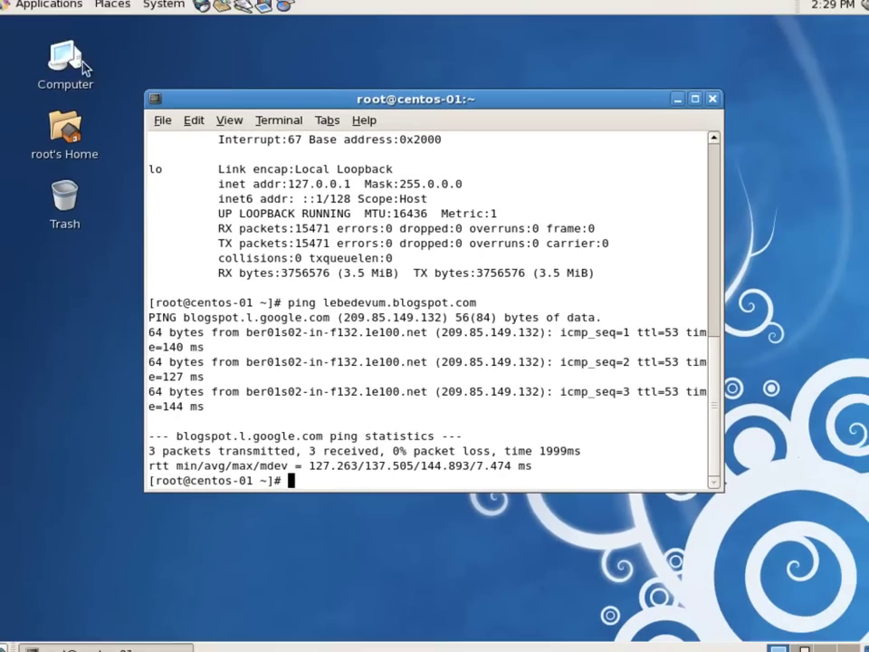
# Open the Software Updater and review the full list of available package updates
pyautogui.click(50, 7)
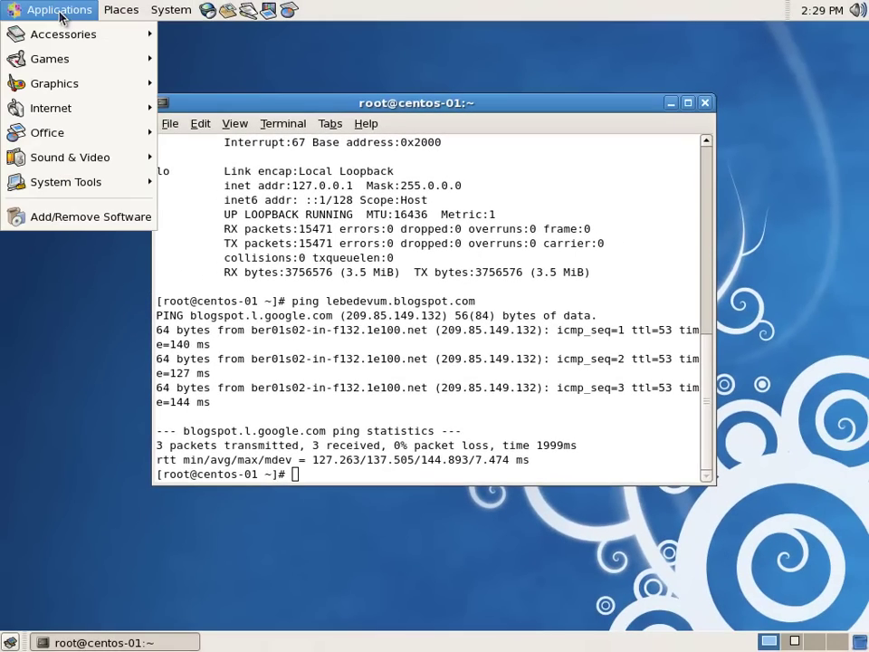
pyautogui.moveTo(119, 188)
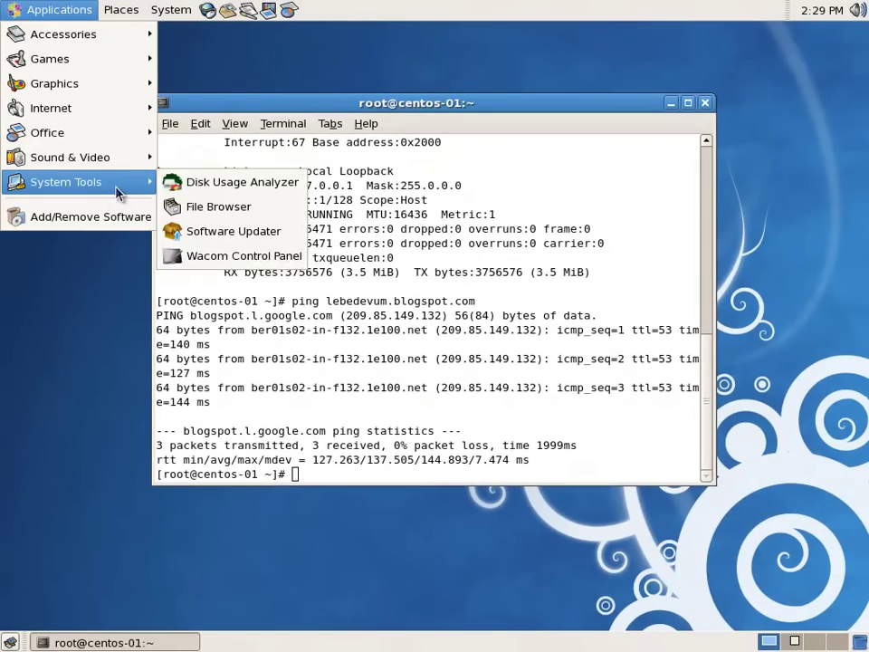
pyautogui.click(286, 237)
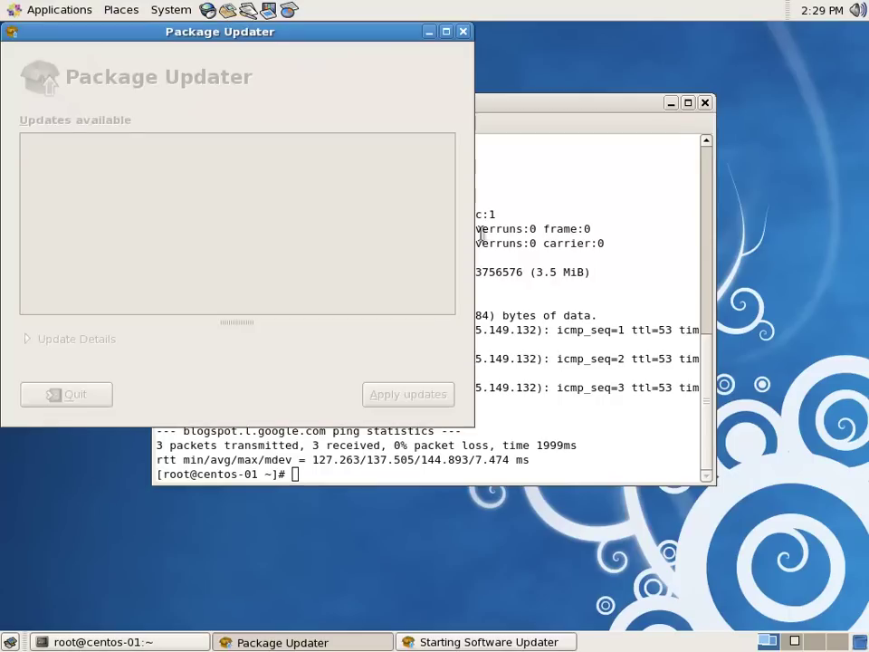
pyautogui.moveTo(370, 32); pyautogui.dragTo(525, 73)
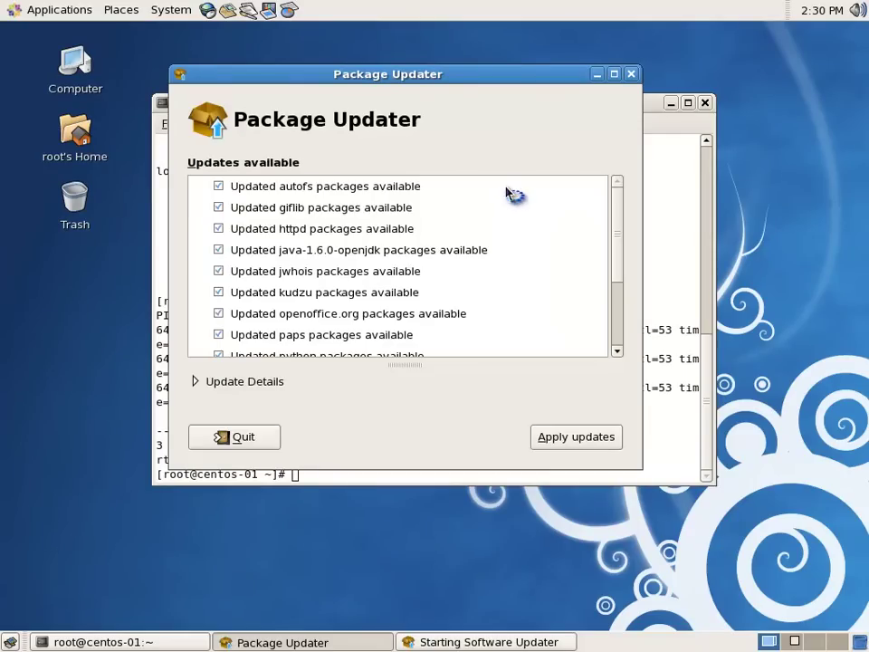
pyautogui.moveTo(621, 214); pyautogui.dragTo(617, 188)
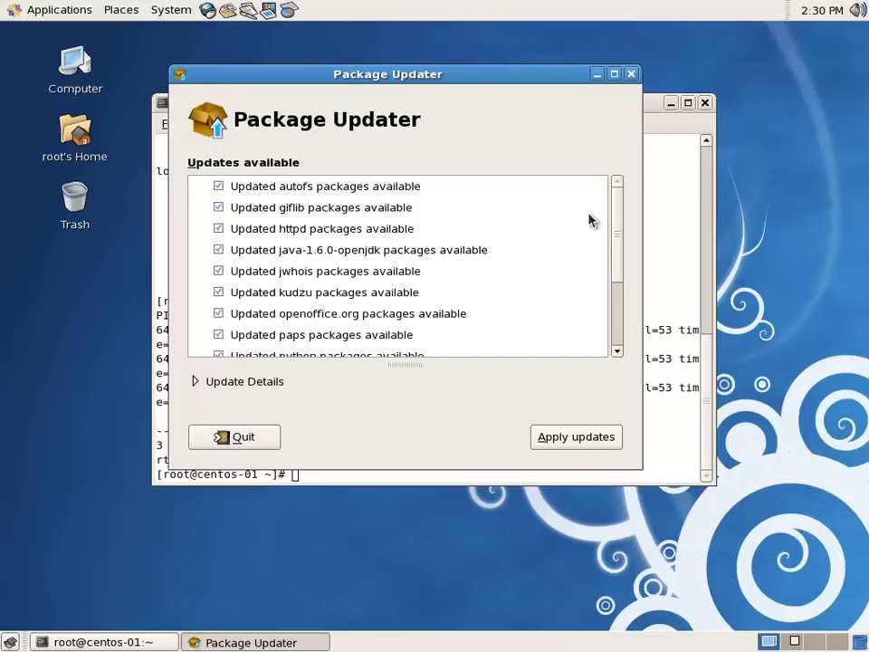
pyautogui.moveTo(621, 235); pyautogui.dragTo(623, 288)
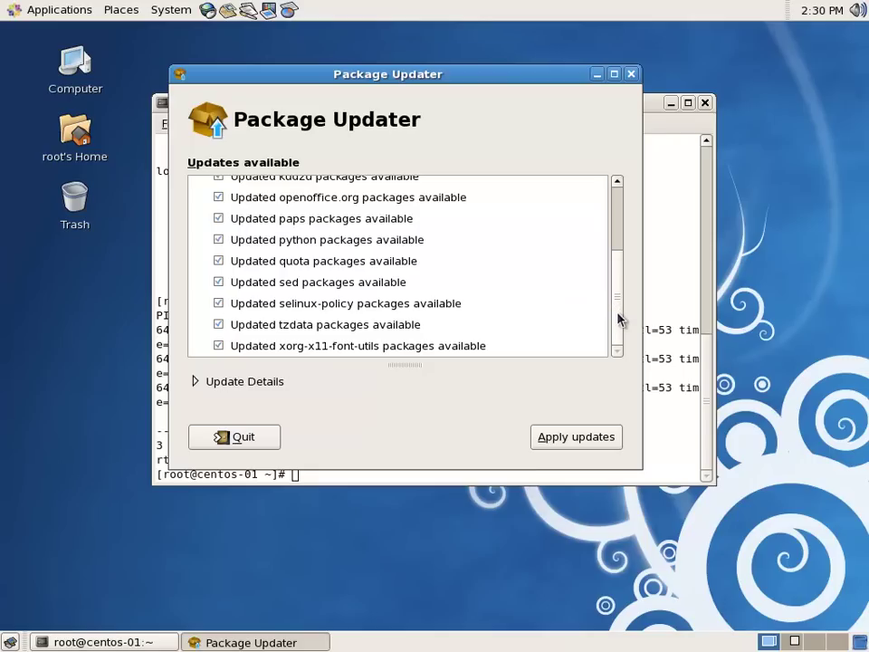
# Exclude the selinux-policy update, include it again, and close the Package Updater without applying any updates
pyautogui.click(219, 303)
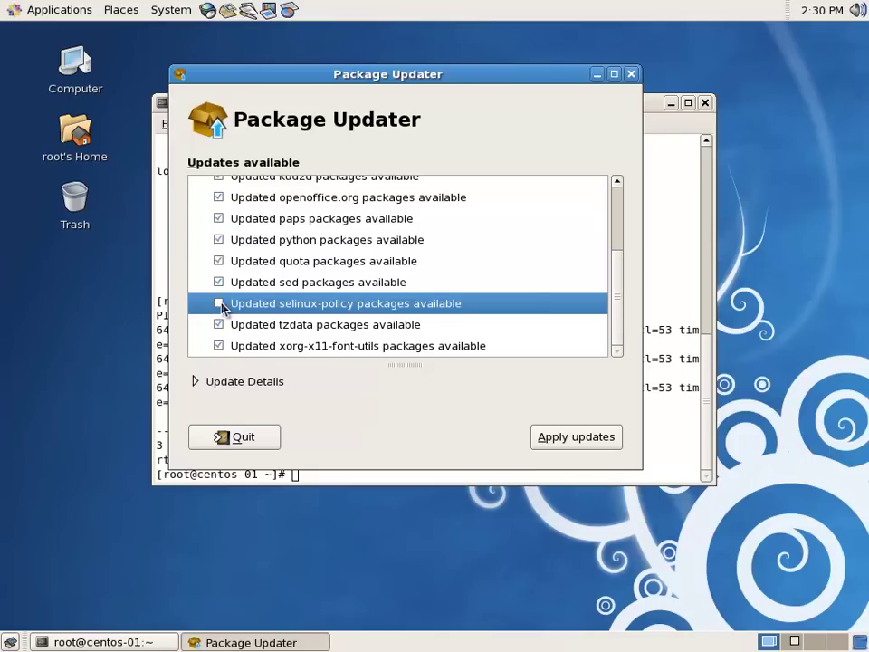
pyautogui.click(217, 305)
pyautogui.click(631, 75)
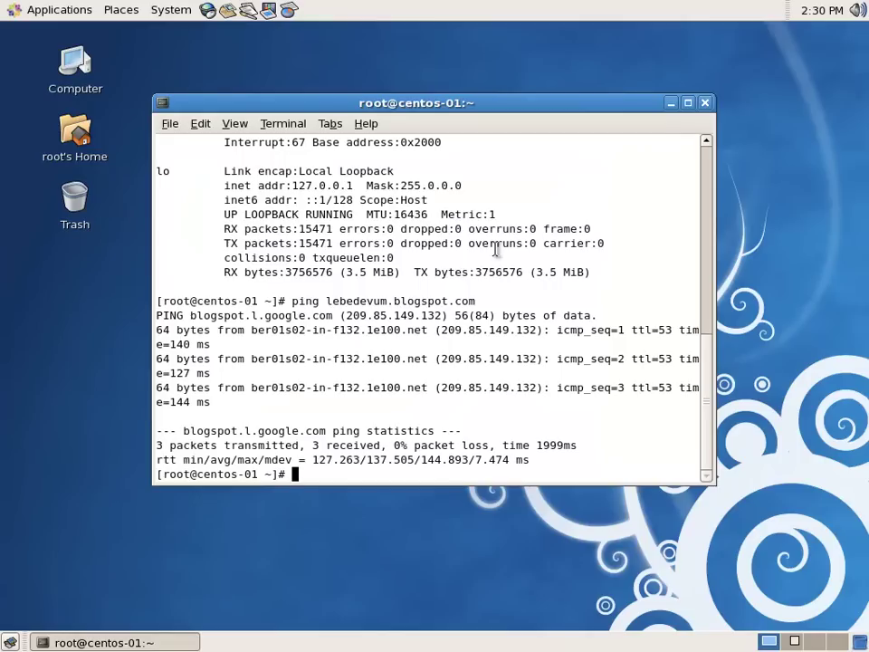
# Delete the static host entry centos-02 with alias apache from the open network configuration
pyautogui.write('s')
pyautogui.click(796, 641)
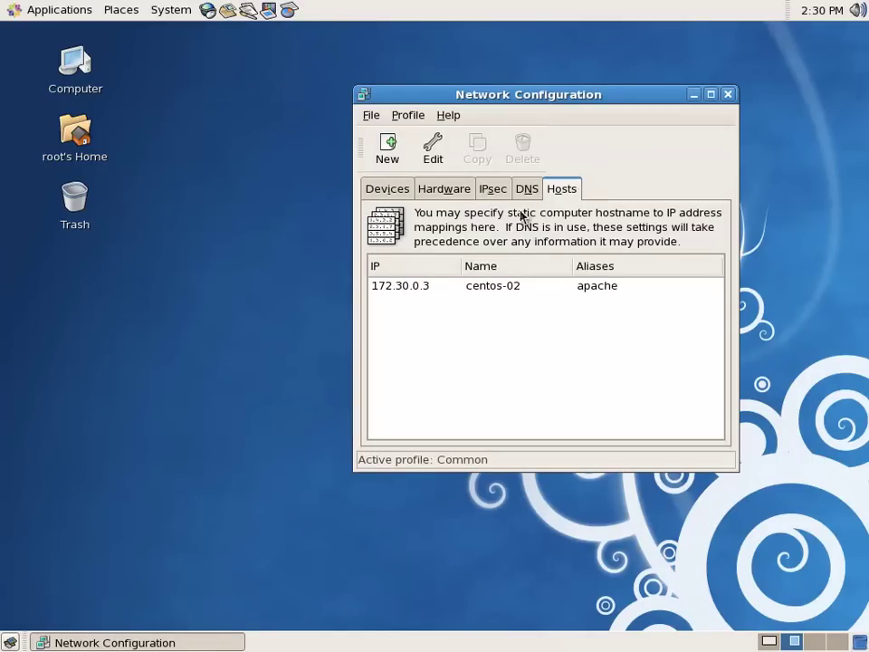
pyautogui.click(479, 286)
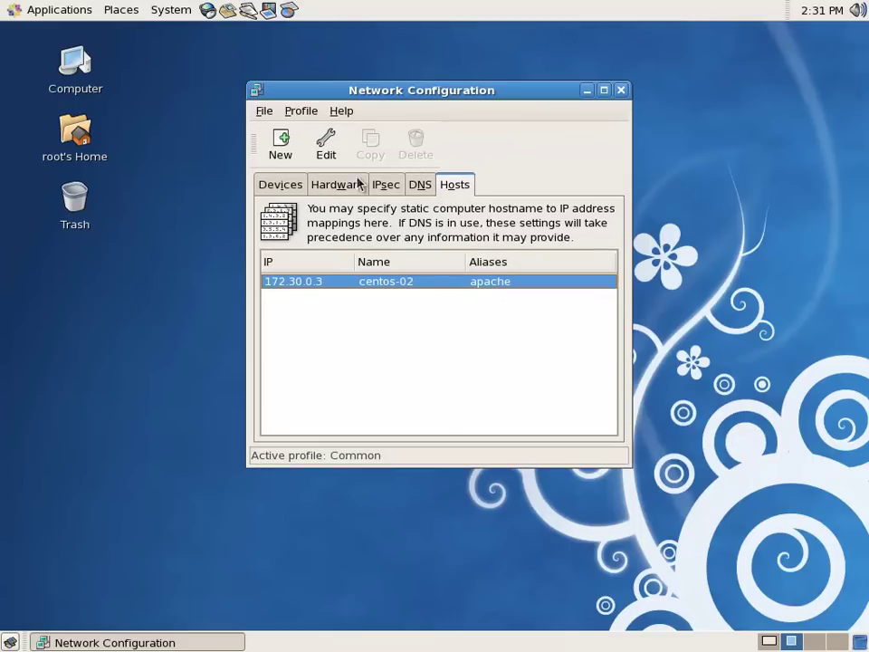
pyautogui.click(386, 185)
pyautogui.click(457, 186)
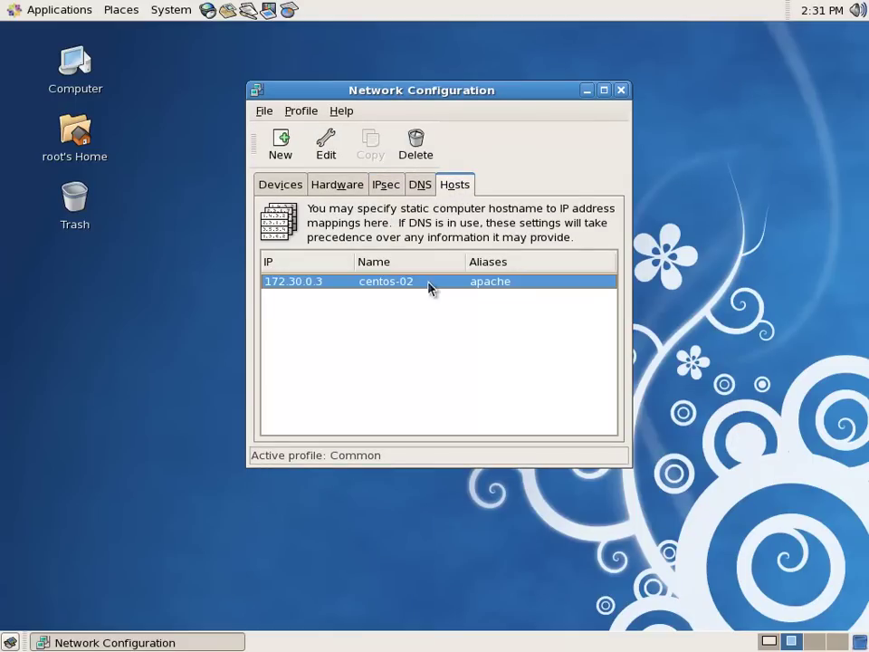
pyautogui.click(418, 147)
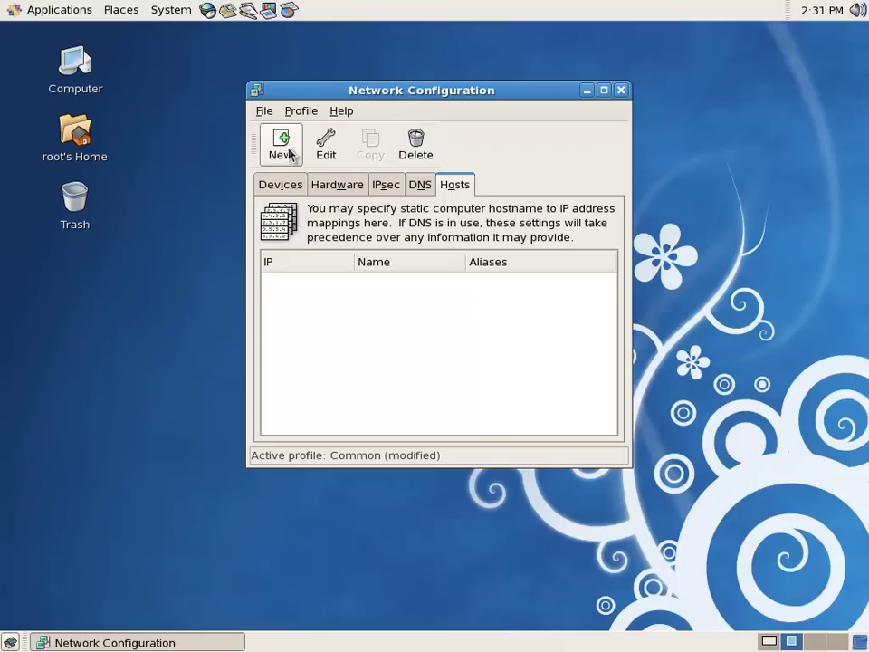
# Check eth0's IP settings and close the network configuration without saving the changes
pyautogui.click(281, 185)
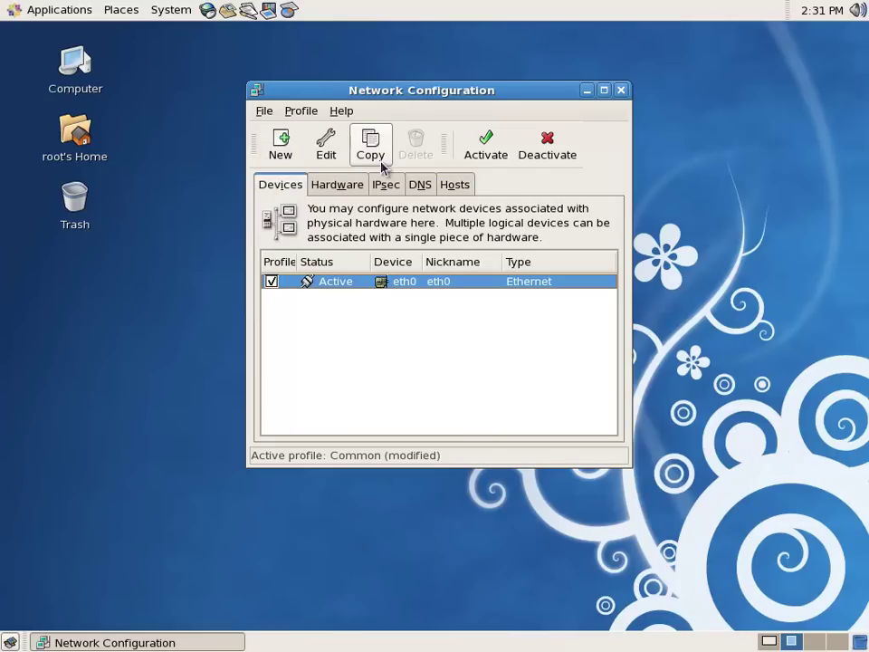
pyautogui.click(337, 156)
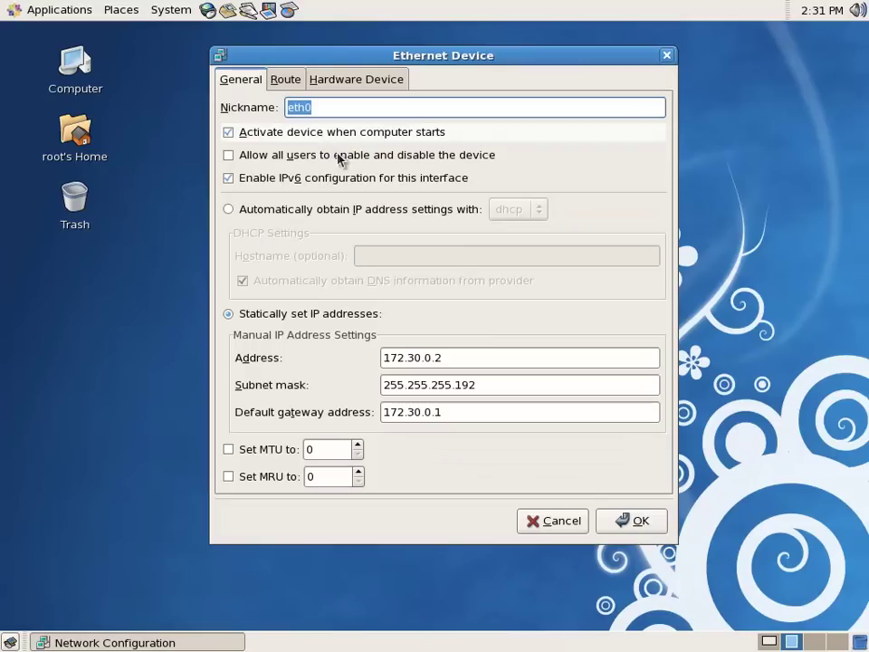
pyautogui.click(618, 519)
pyautogui.click(621, 90)
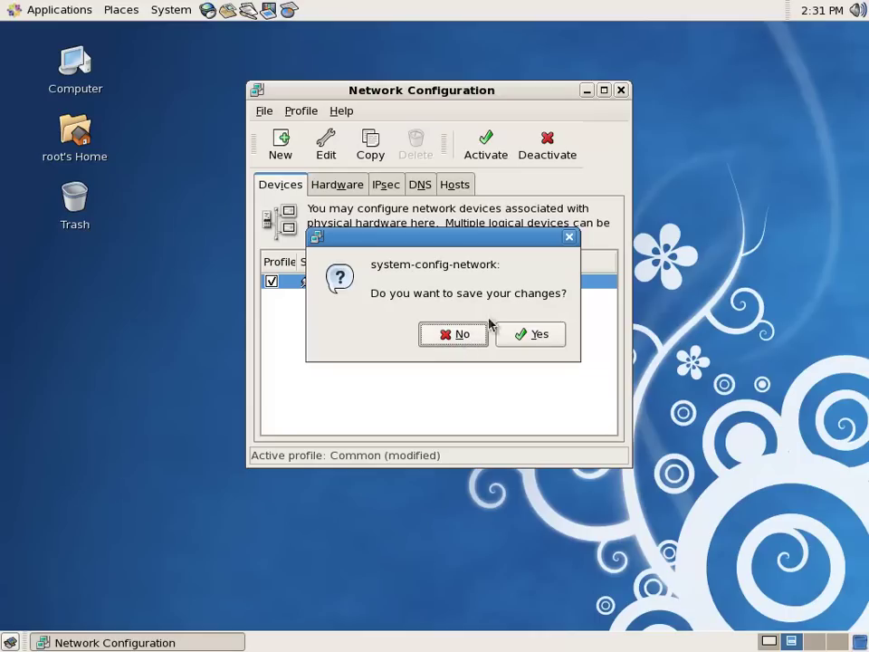
pyautogui.click(453, 334)
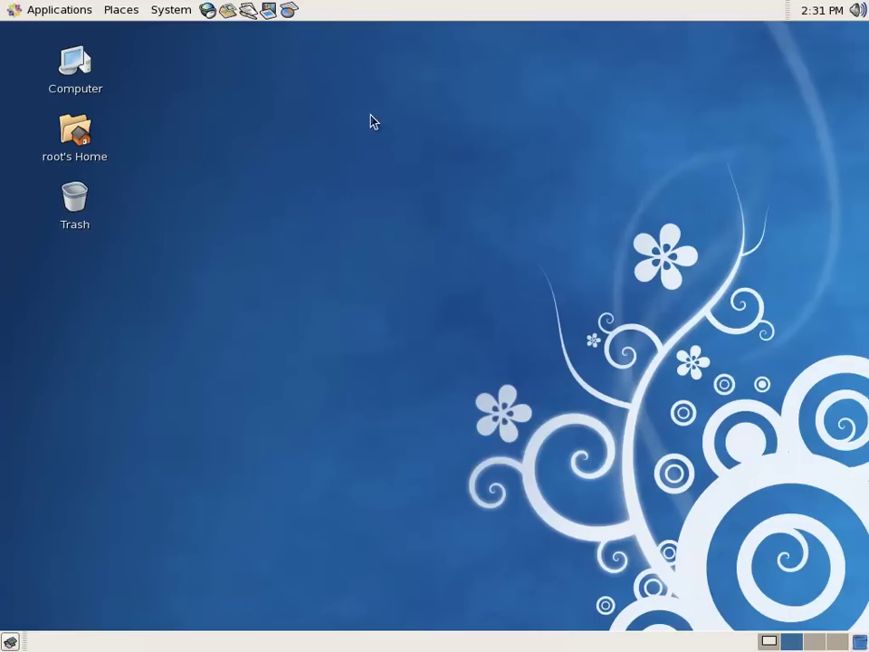
# Reopen the network configuration and switch the eth0 device to statically set IP addresses
pyautogui.click(171, 10)
pyautogui.moveTo(226, 37)
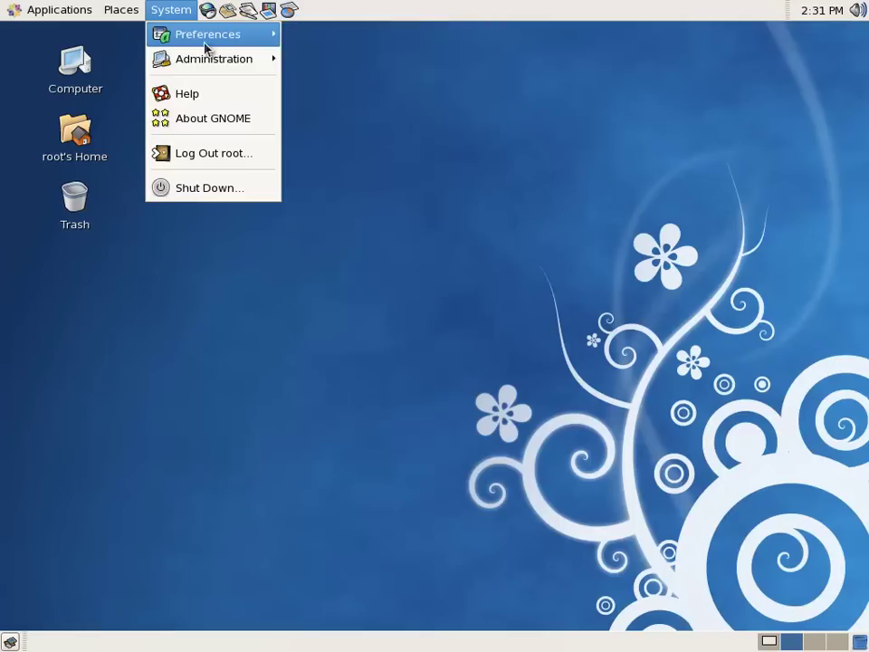
pyautogui.moveTo(226, 64)
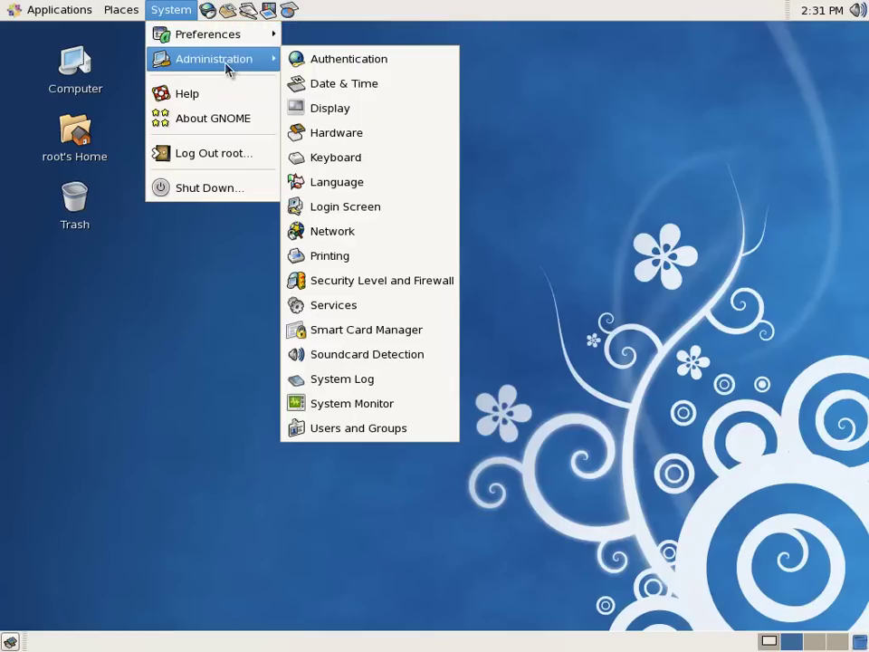
pyautogui.click(346, 233)
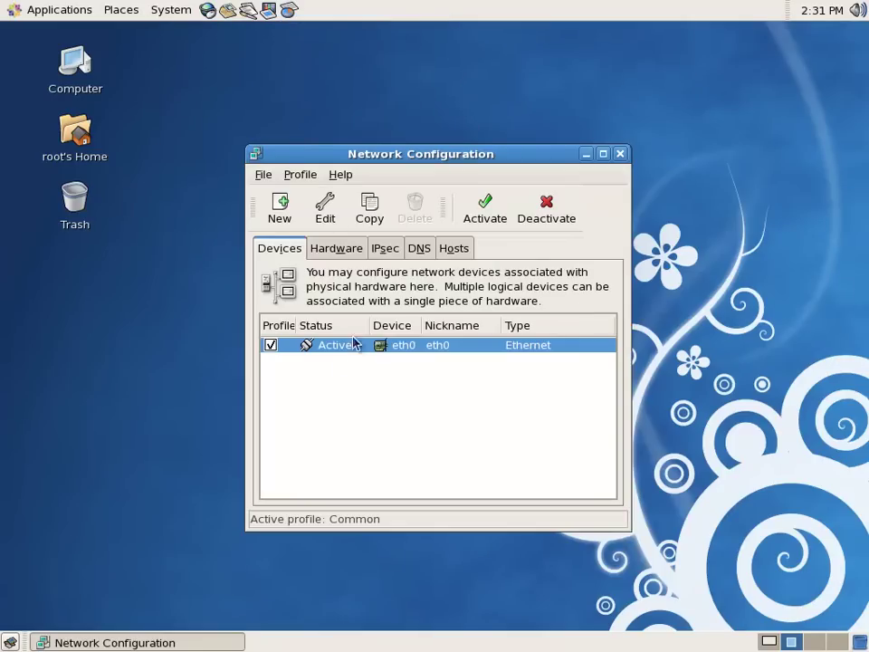
pyautogui.click(284, 206)
pyautogui.click(639, 186)
pyautogui.click(325, 206)
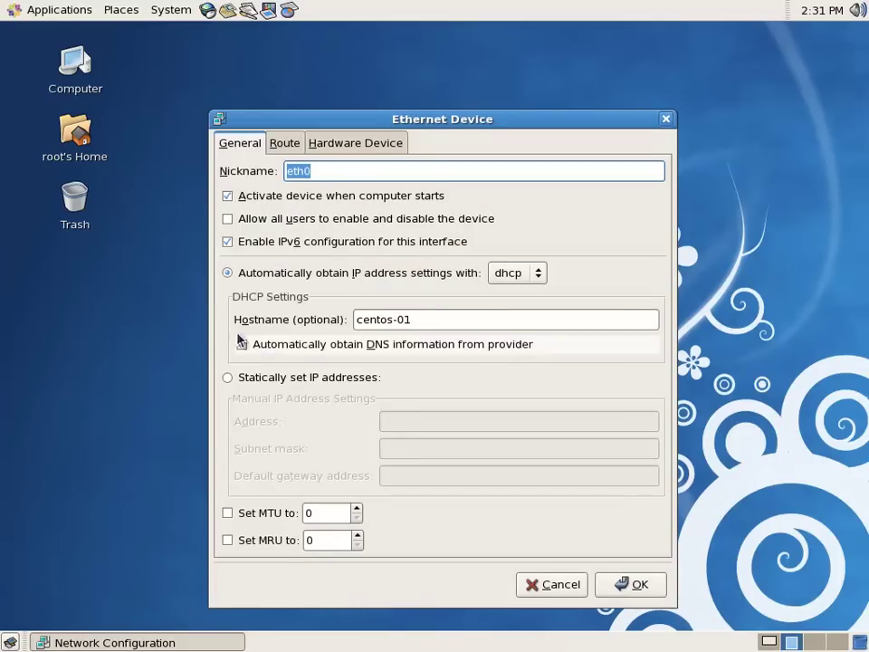
pyautogui.click(228, 376)
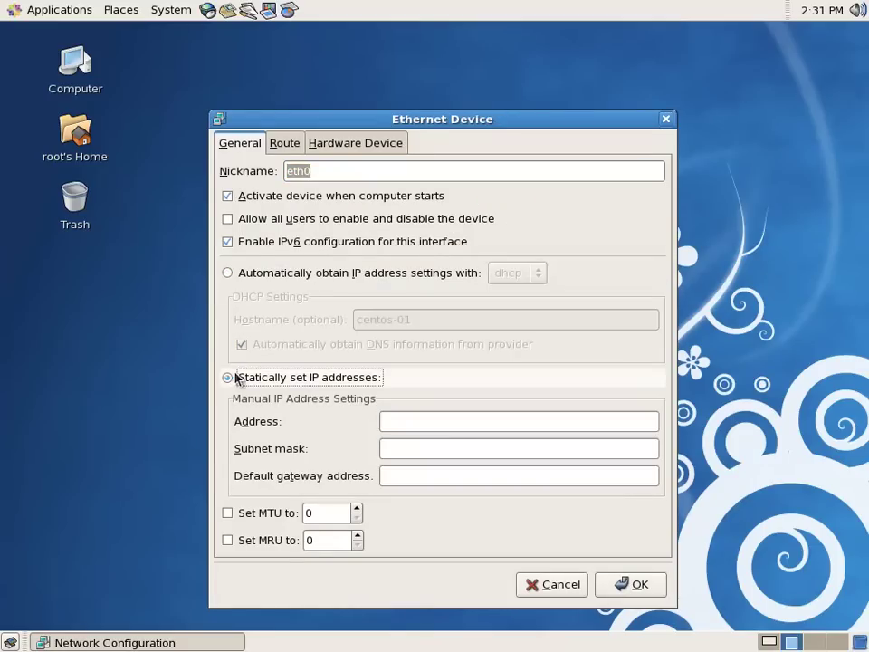
# Set eth0's address to 172.30.0.2, subnet mask to 255.255.255.192 and default gateway to 172.30.0.1, and confirm the device settings
pyautogui.click(438, 424)
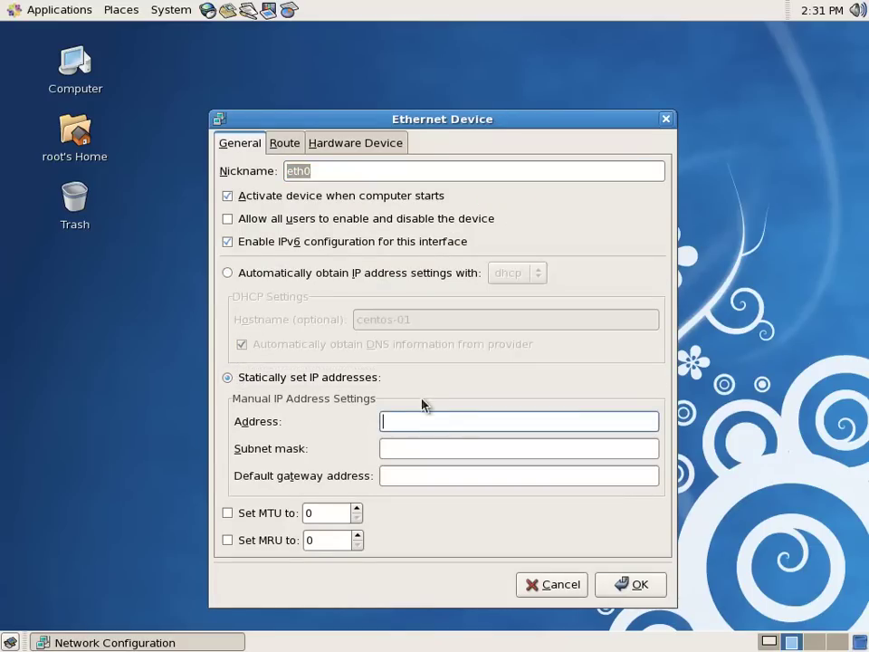
pyautogui.write('172.30.0.2')
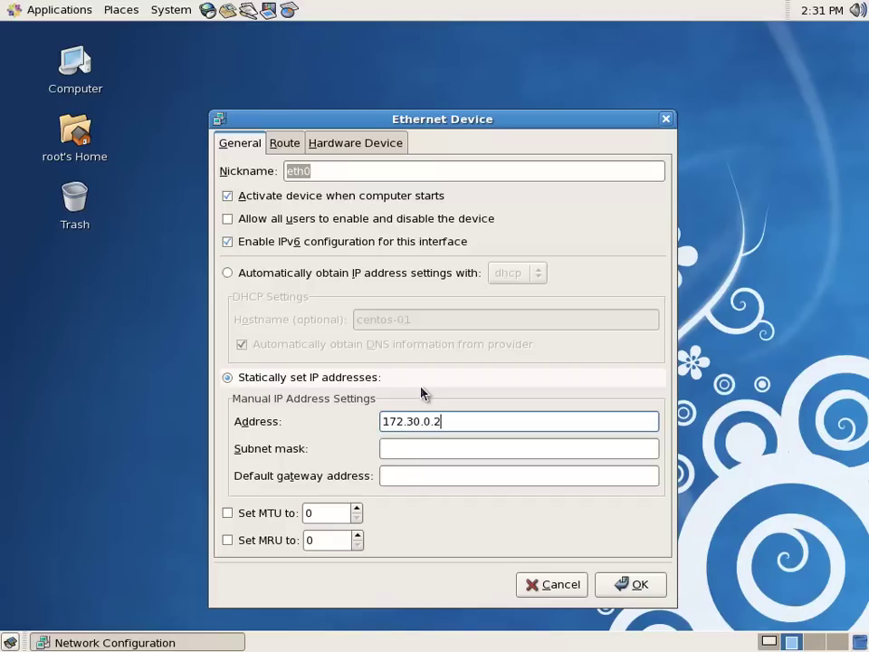
pyautogui.press('Tab')
pyautogui.write('2')
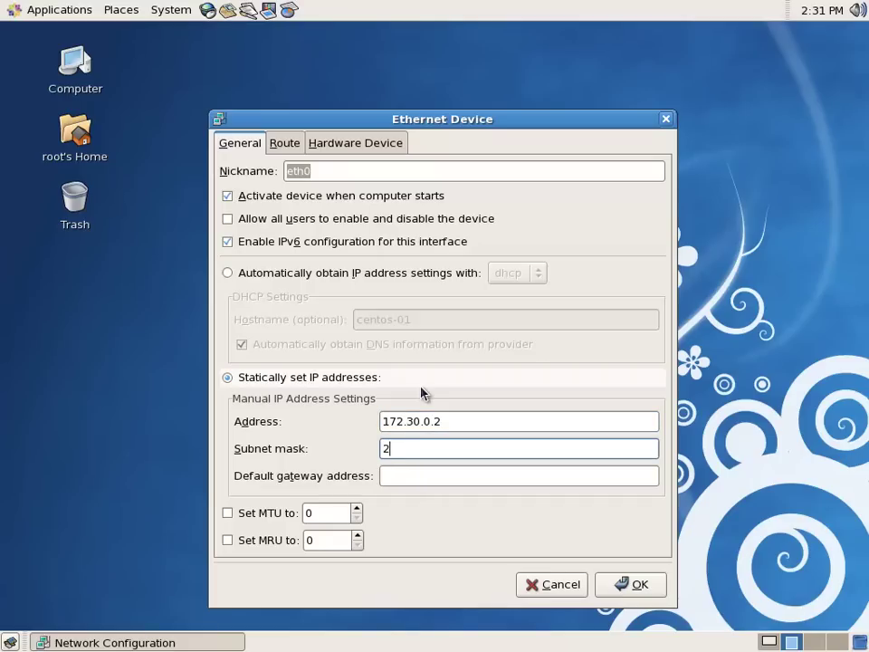
pyautogui.write('55.255.255.192')
pyautogui.press('Tab')
pyautogui.write('172.30.0.1')
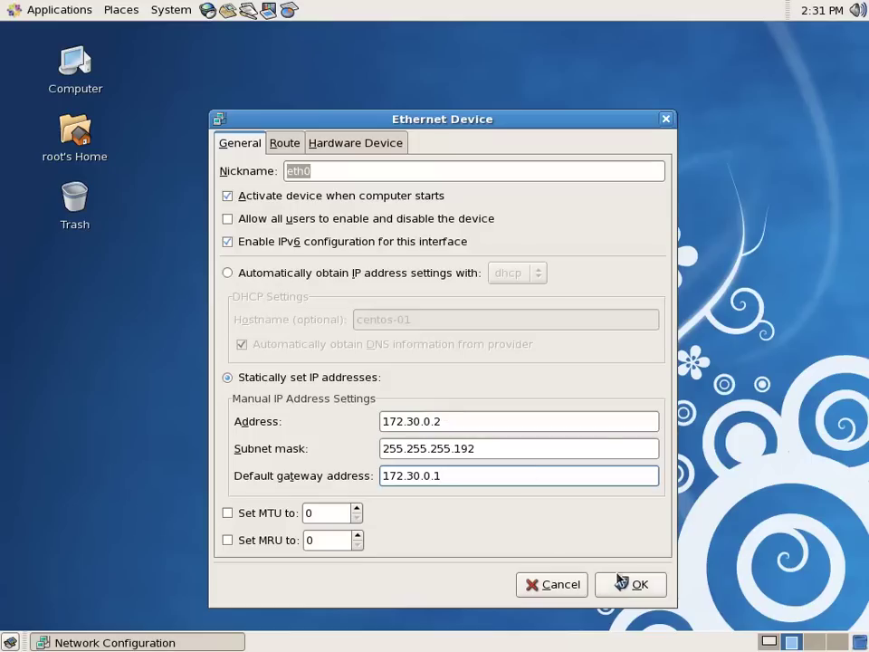
pyautogui.click(628, 584)
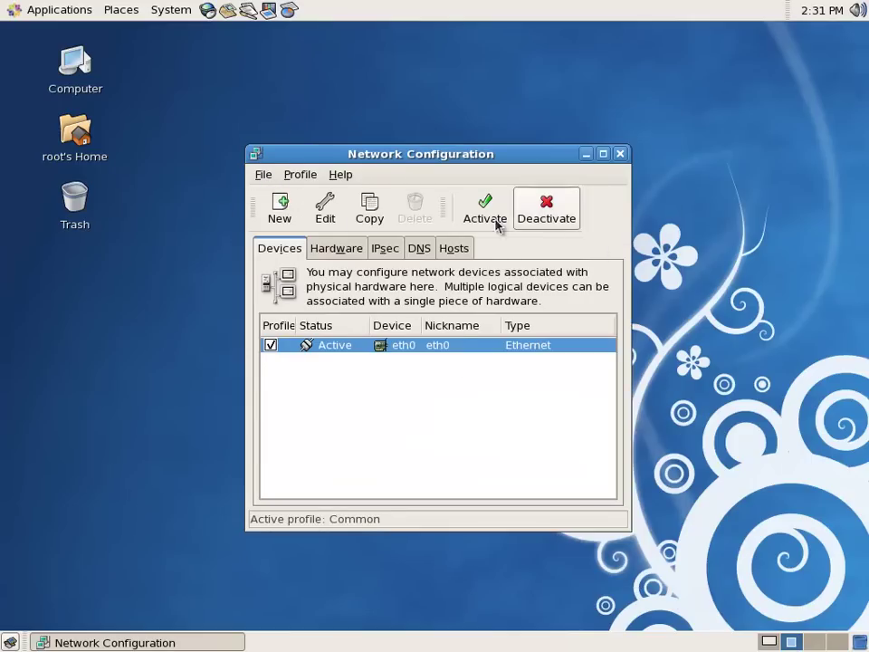
# Save the network changes, deactivate and reactivate eth0, and close the network configuration
pyautogui.click(548, 205)
pyautogui.click(612, 430)
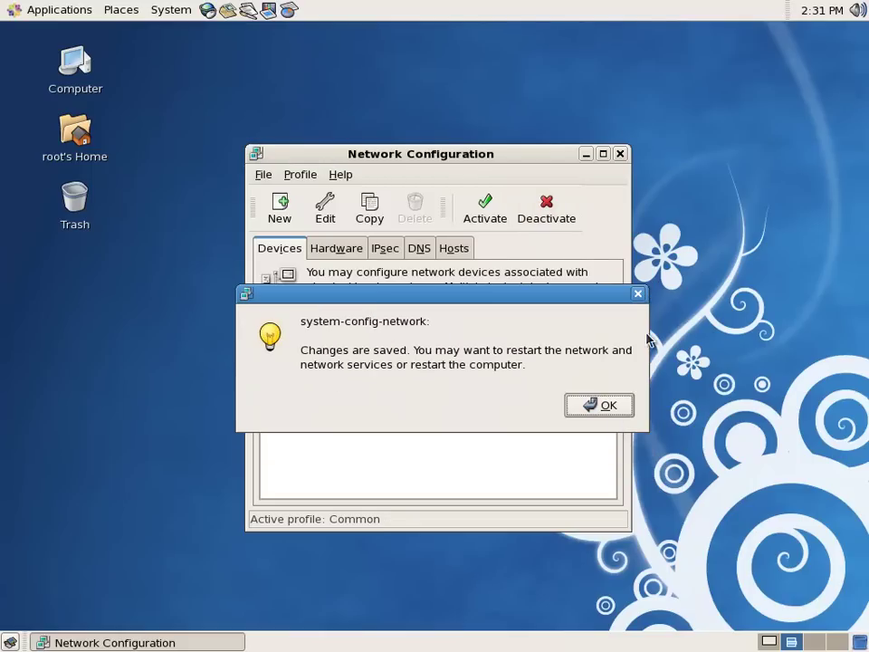
pyautogui.click(607, 404)
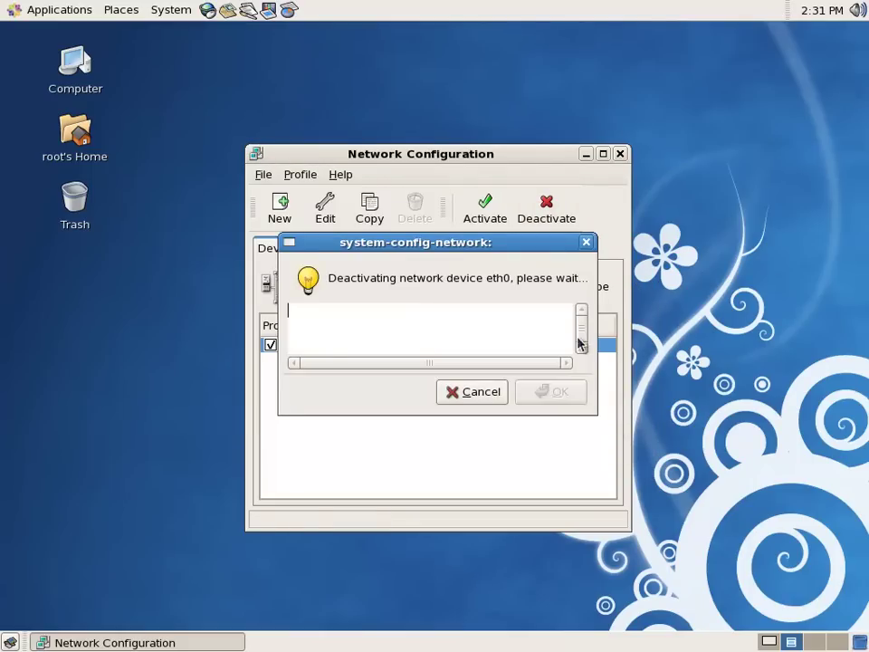
pyautogui.click(498, 221)
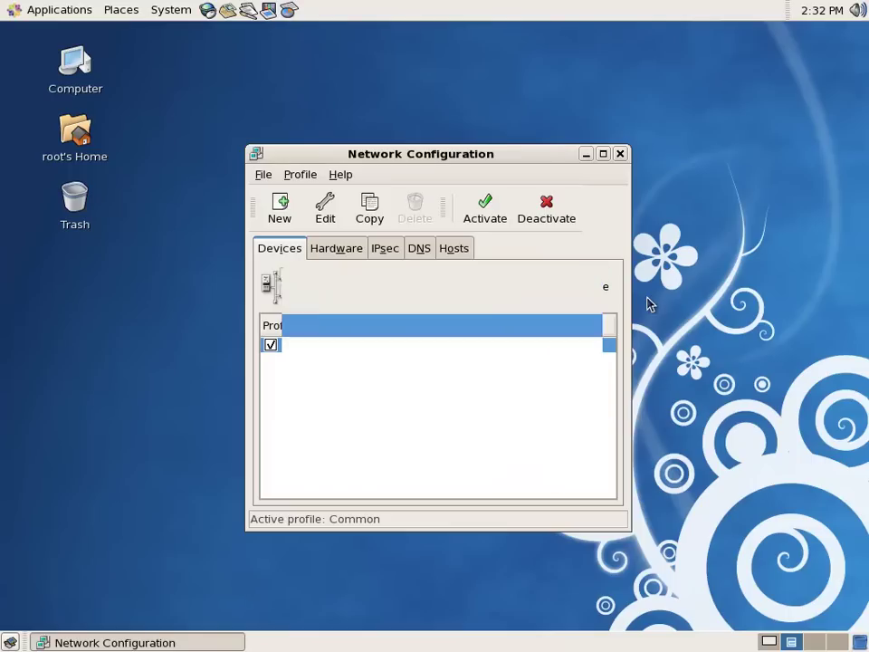
pyautogui.click(622, 154)
# Run ifconfig in the terminal and highlight eth0's line with the IP address, broadcast address and mask
pyautogui.click(769, 640)
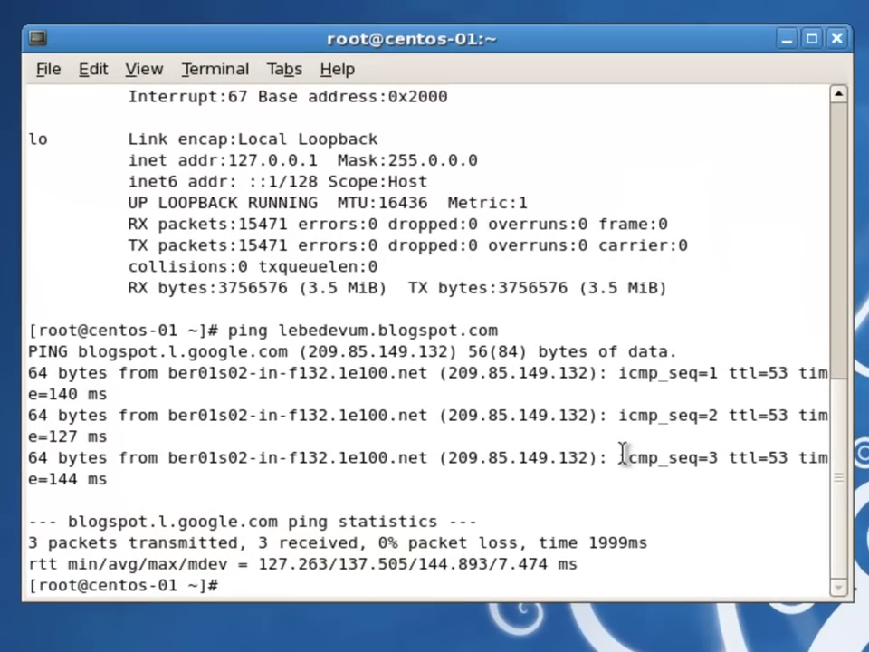
pyautogui.write('icon')
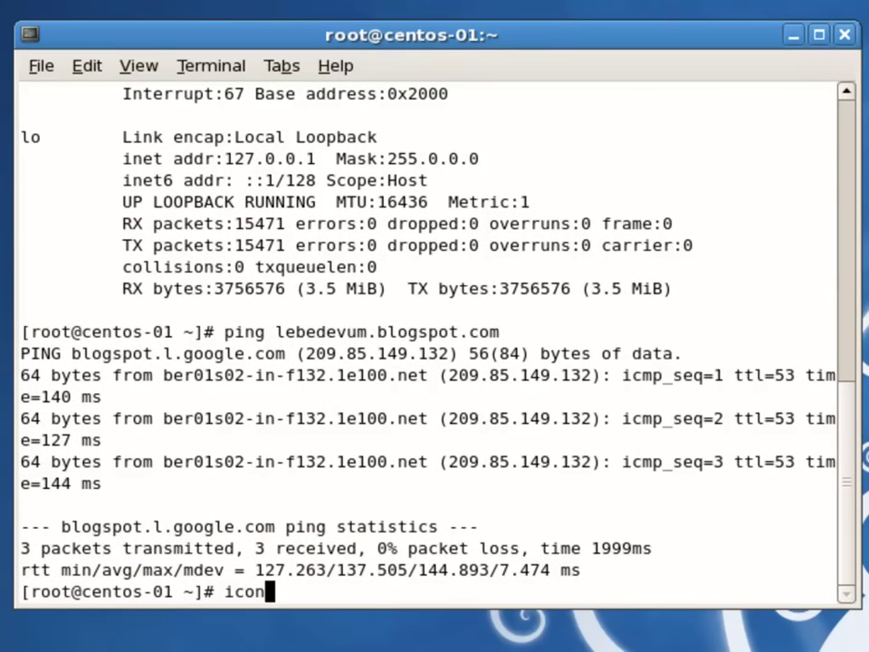
pyautogui.press('BackSpace')
pyautogui.press('BackSpace')
pyautogui.press('BackSpace')
pyautogui.write('fconfig')
pyautogui.press('Return')
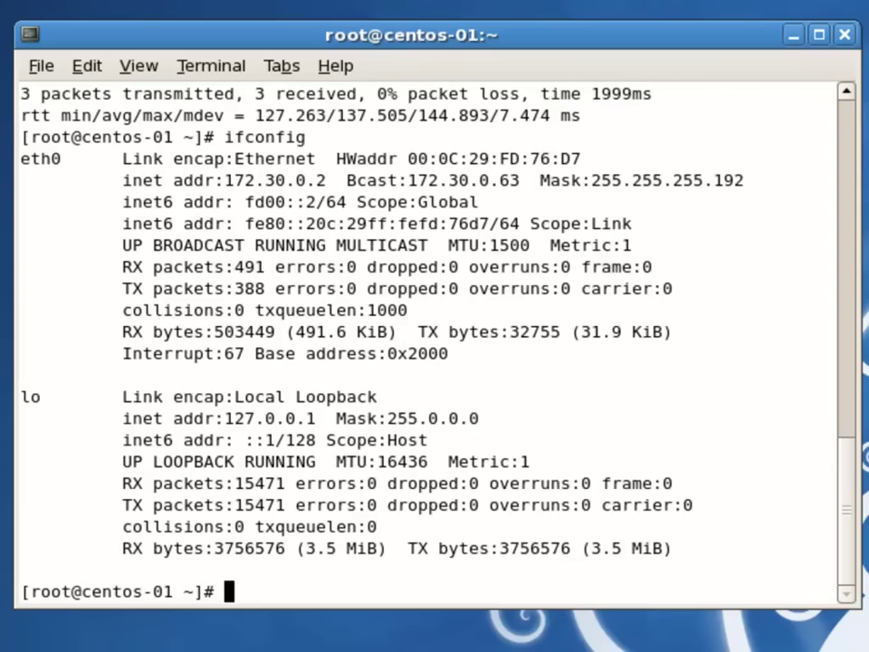
pyautogui.moveTo(124, 181); pyautogui.dragTo(776, 176)
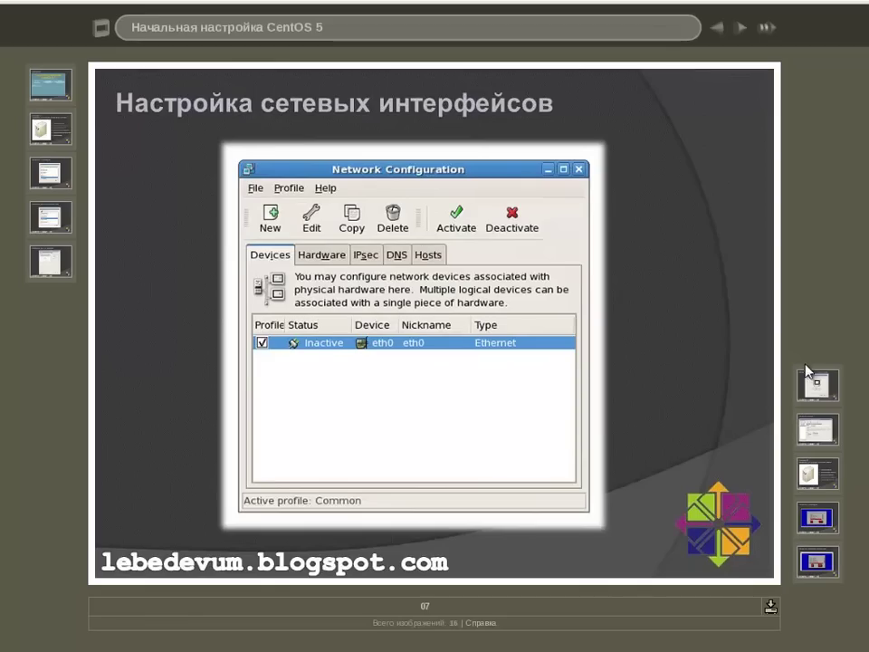
pyautogui.click(809, 376)
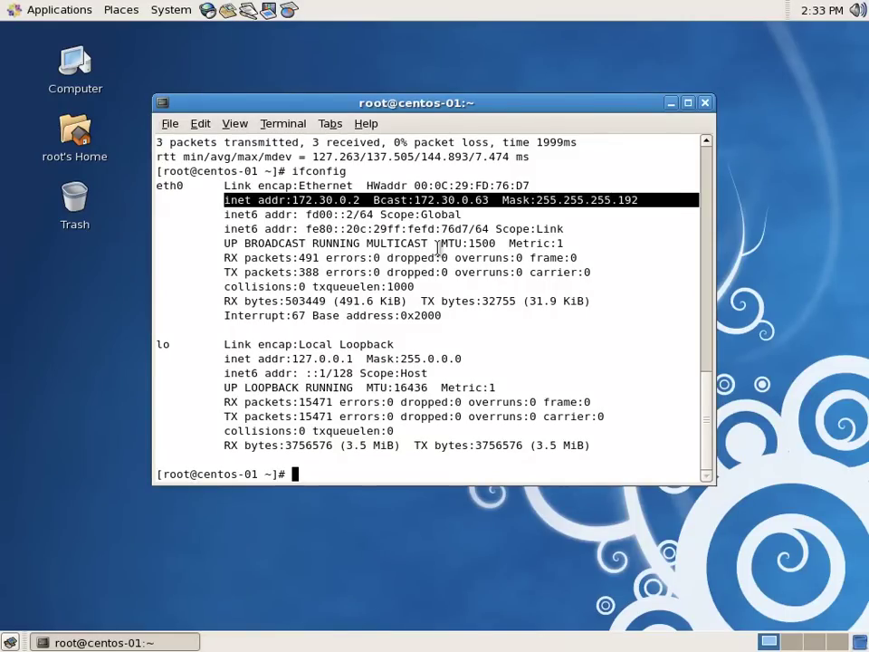
# Launch system-config-display from the terminal and look through the resolution and color depth options without changing them
pyautogui.write('system-')
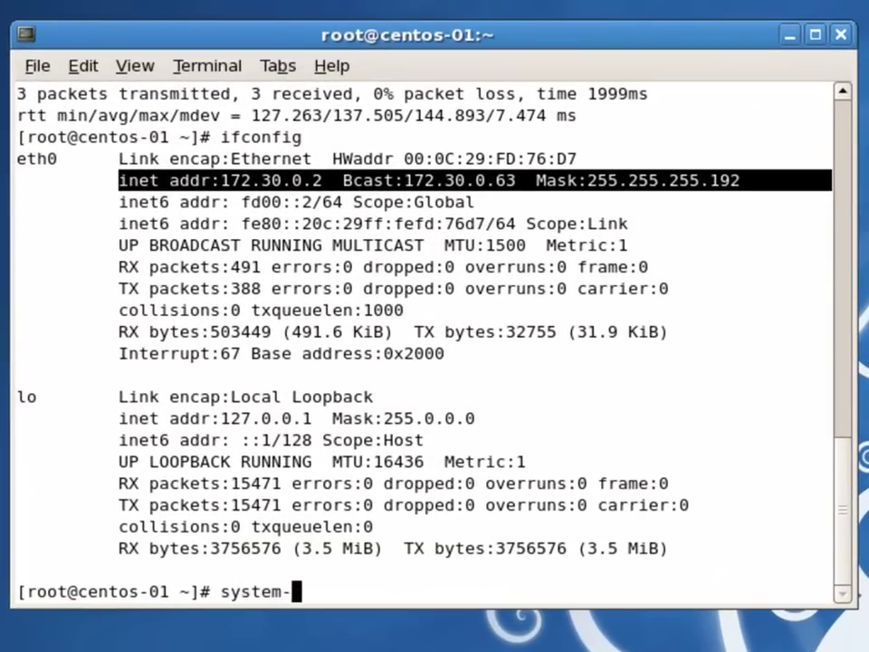
pyautogui.write('config-display')
pyautogui.press('Return')
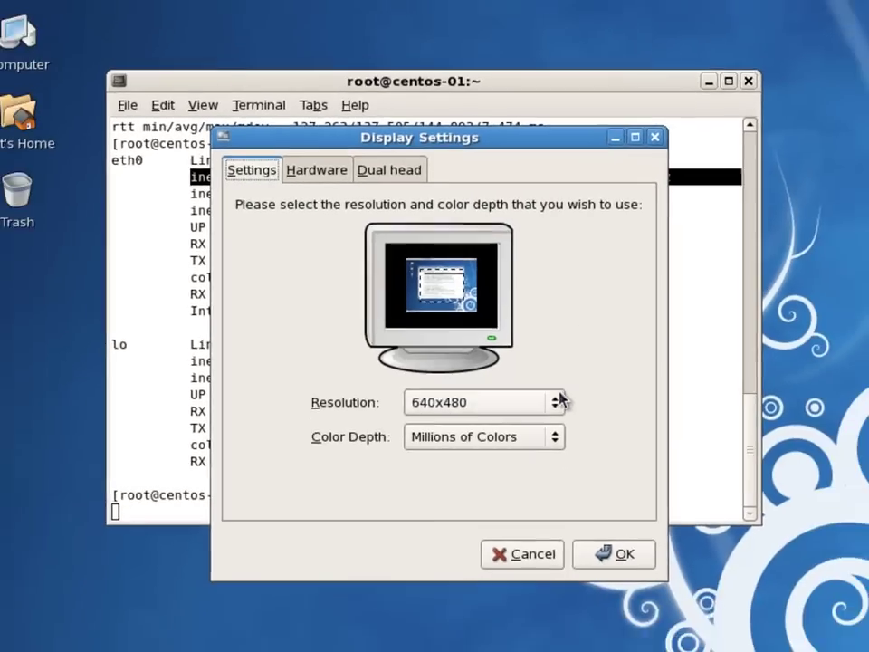
pyautogui.click(592, 448)
pyautogui.click(562, 372)
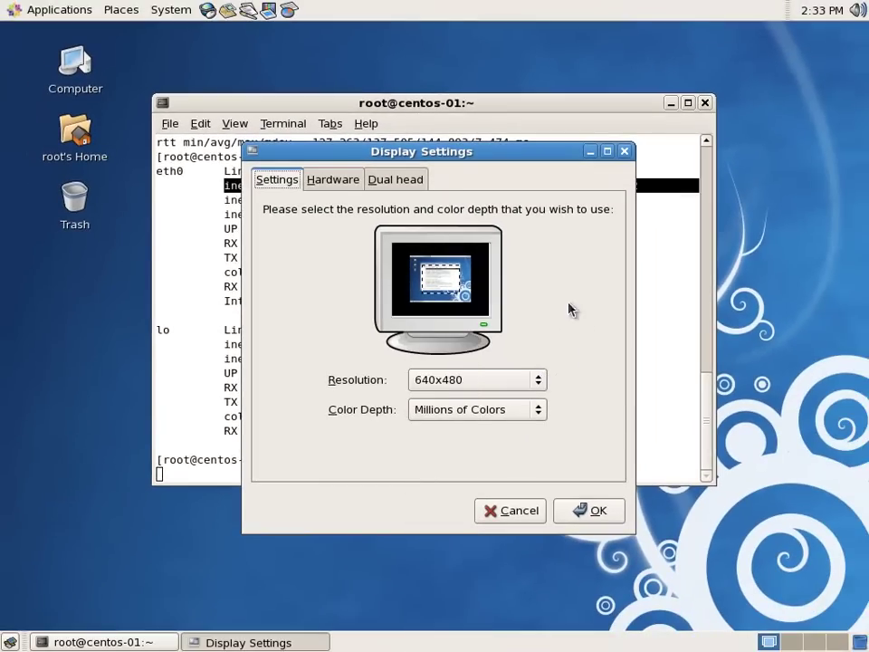
pyautogui.click(497, 413)
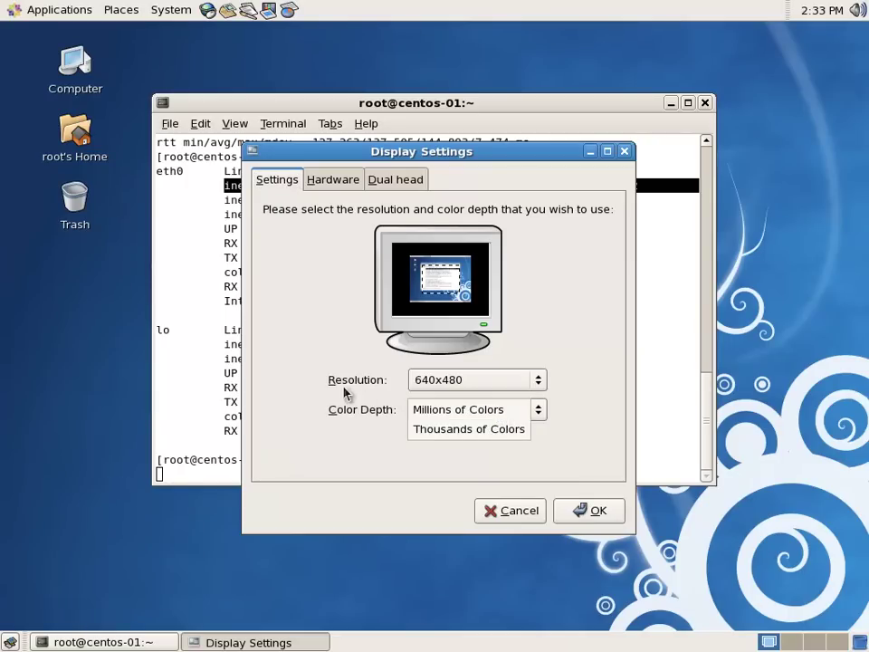
pyautogui.click(299, 355)
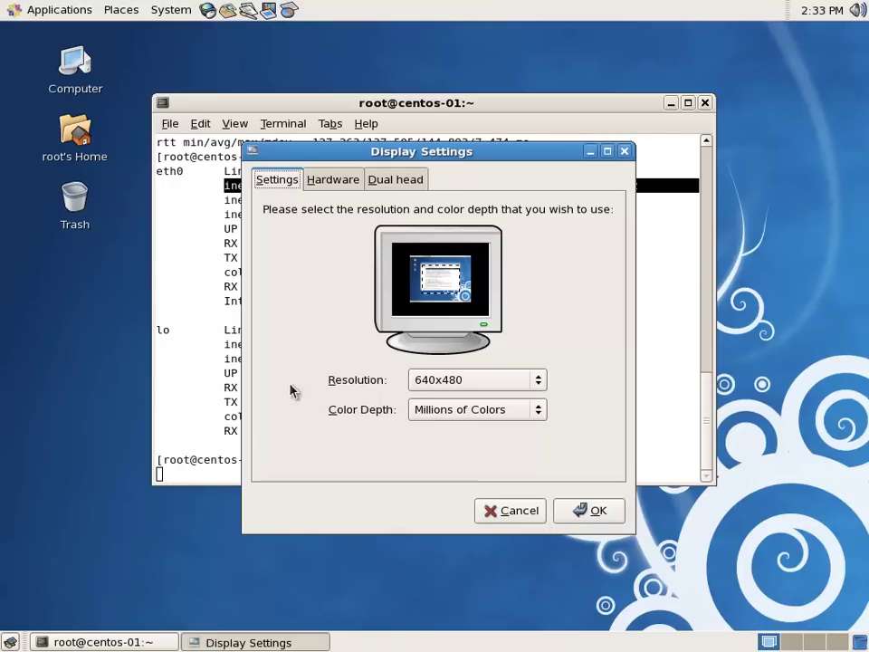
# Examine the generic CRT and LCD monitor models in the display hardware settings and close the list without choosing one
pyautogui.click(333, 181)
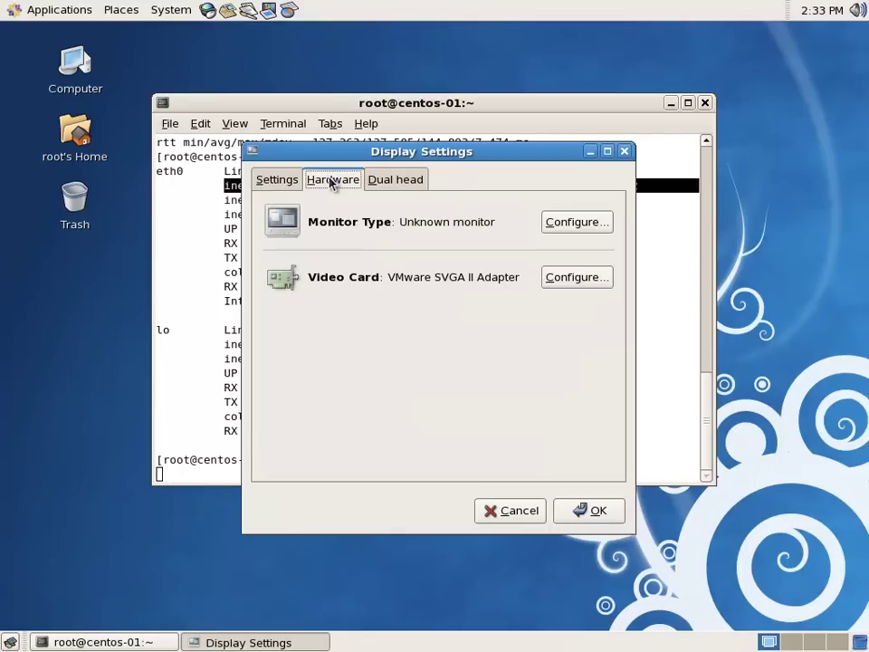
pyautogui.click(578, 223)
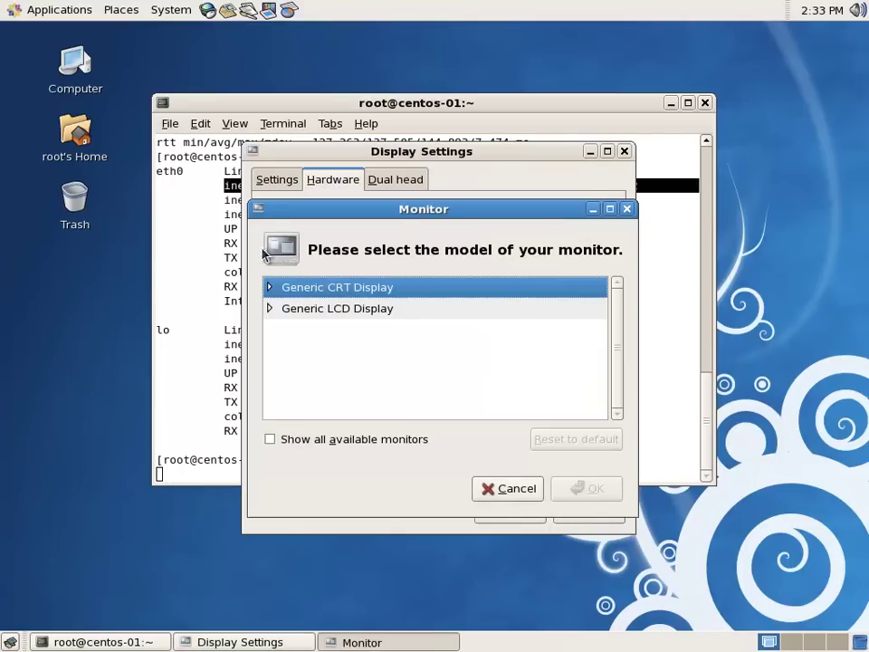
pyautogui.click(270, 287)
pyautogui.click(269, 287)
pyautogui.click(270, 308)
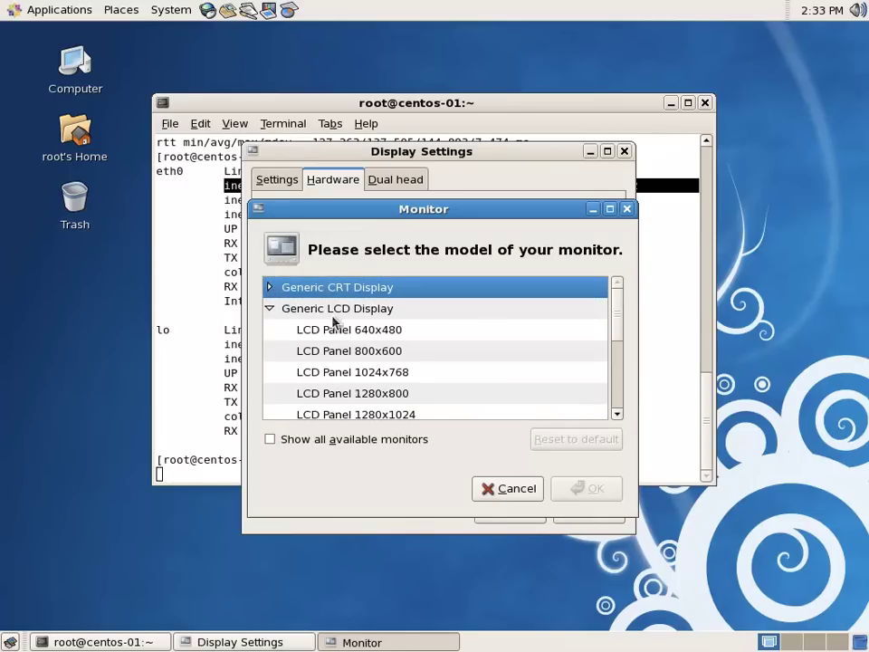
pyautogui.click(625, 210)
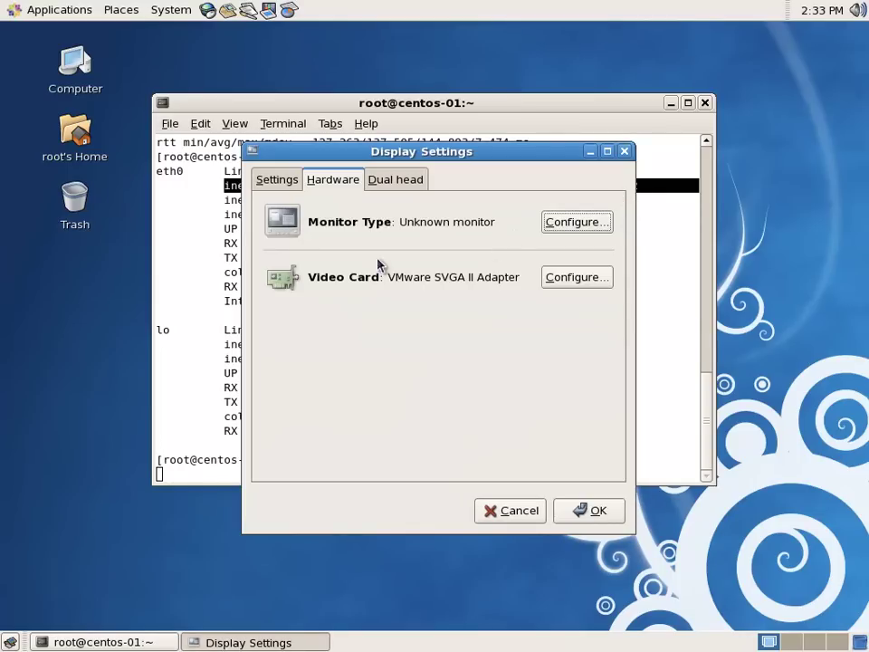
# Examine the video card models and dual head options, leaving dual head disabled, and save the display settings
pyautogui.click(584, 284)
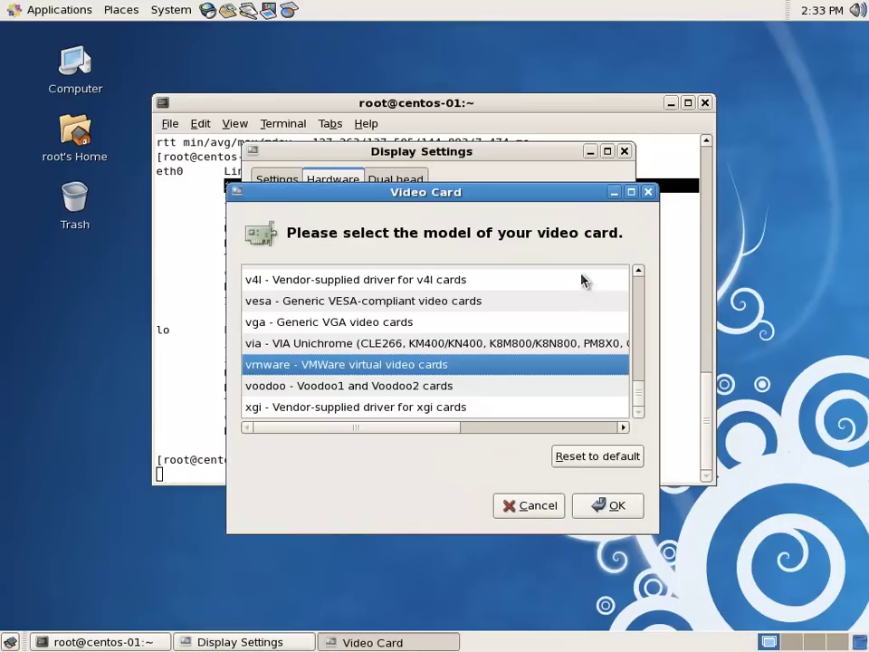
pyautogui.click(650, 193)
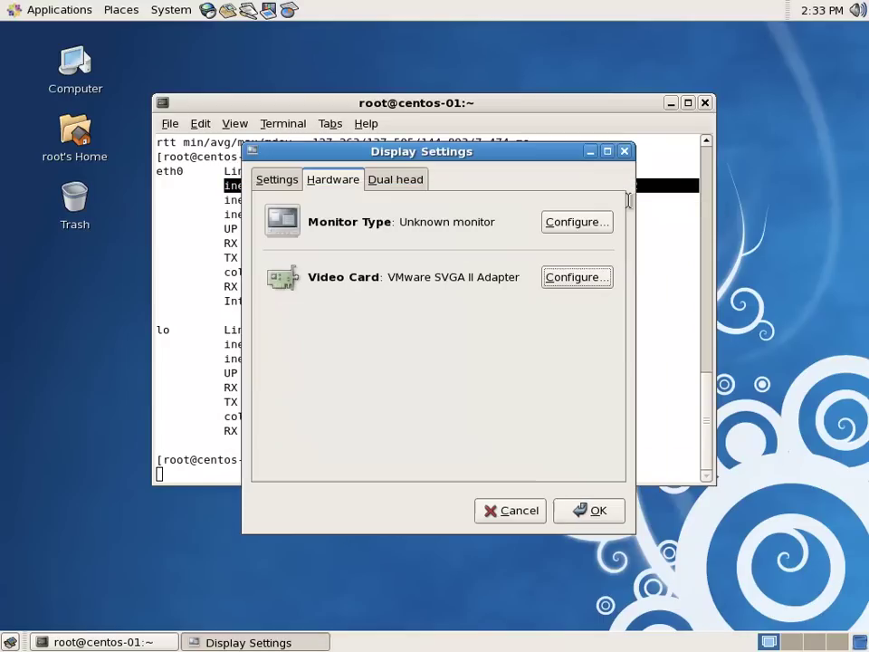
pyautogui.click(419, 186)
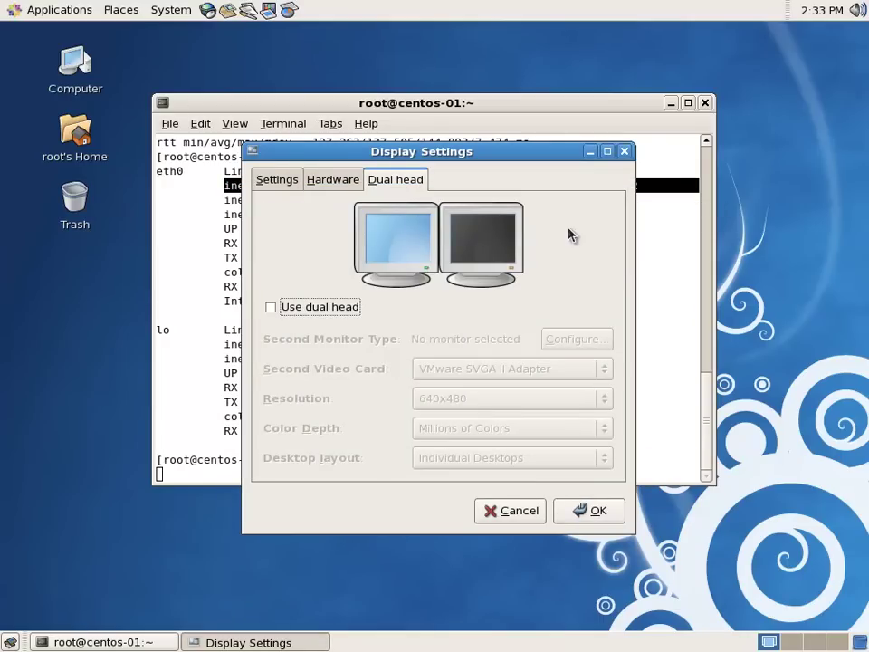
pyautogui.click(332, 305)
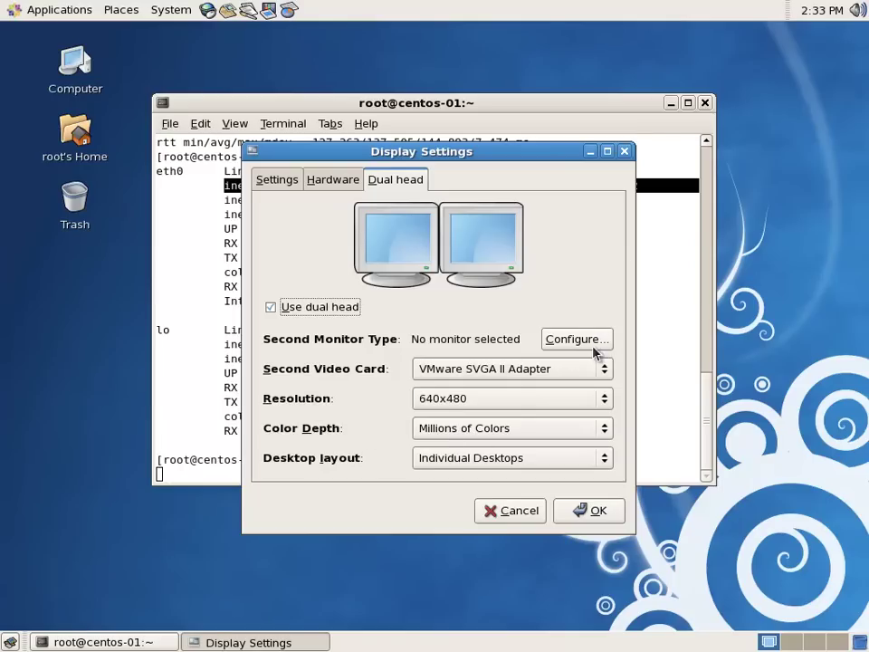
pyautogui.click(326, 307)
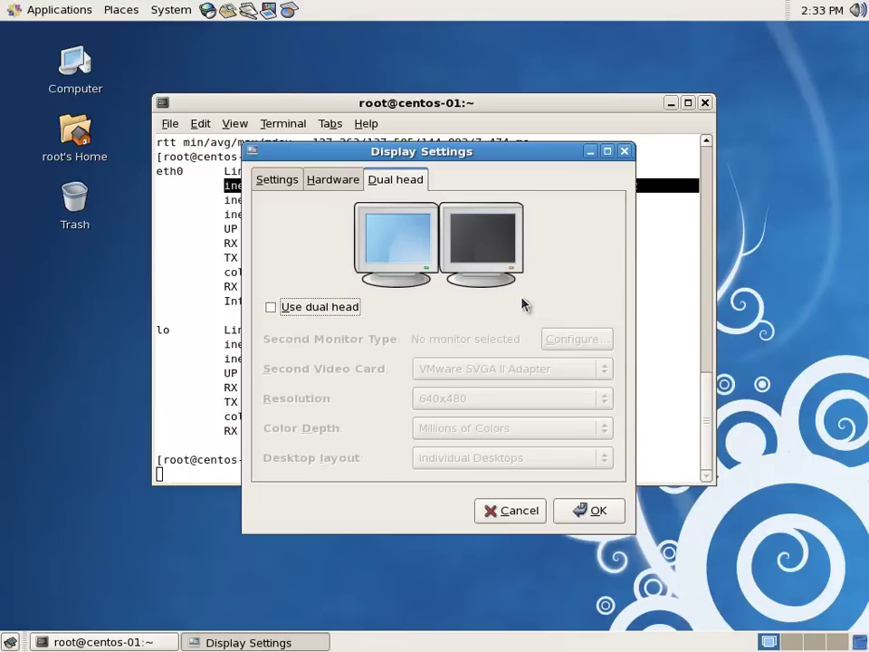
pyautogui.click(591, 511)
pyautogui.click(599, 407)
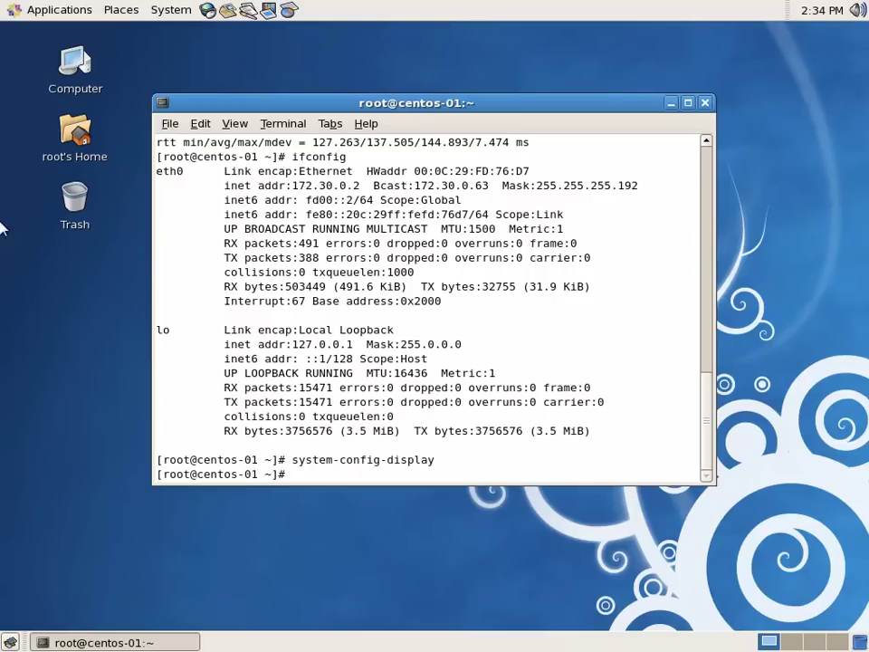
# Open the Display administration tool on the second workspace, view its hardware and dual head settings, and save at 1024x768 with Millions of Colors
pyautogui.click(796, 641)
pyautogui.click(171, 10)
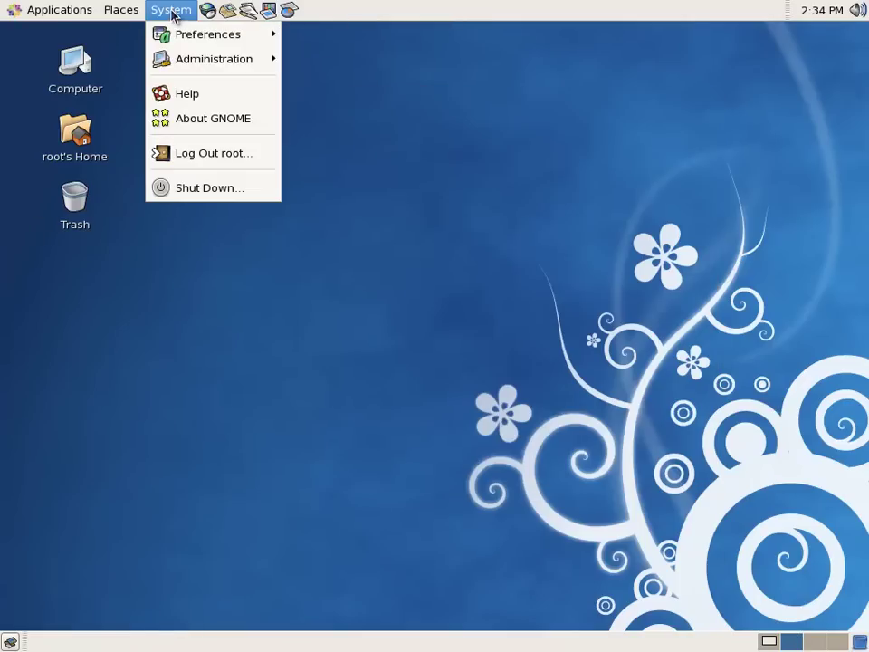
pyautogui.moveTo(196, 58)
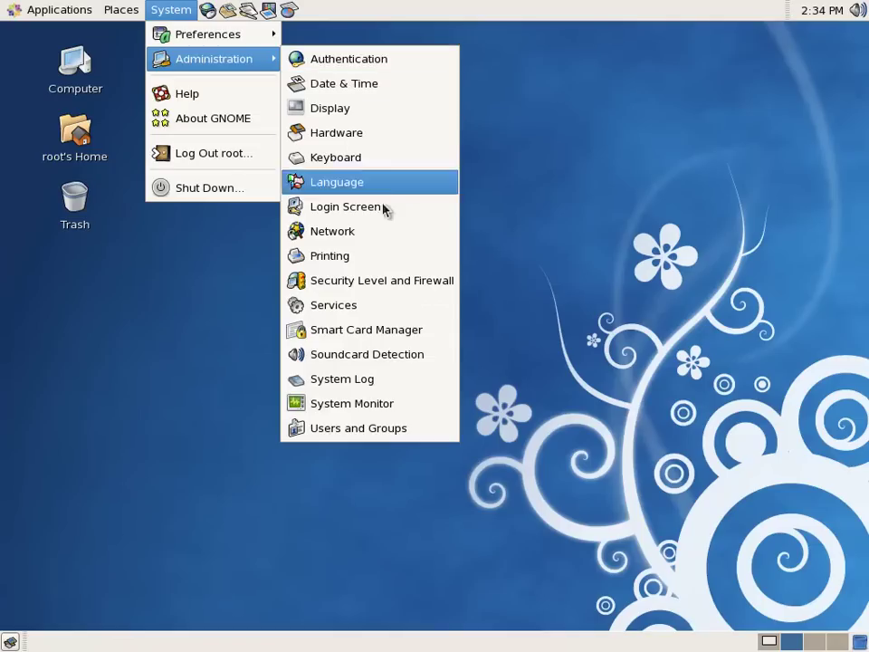
pyautogui.click(339, 111)
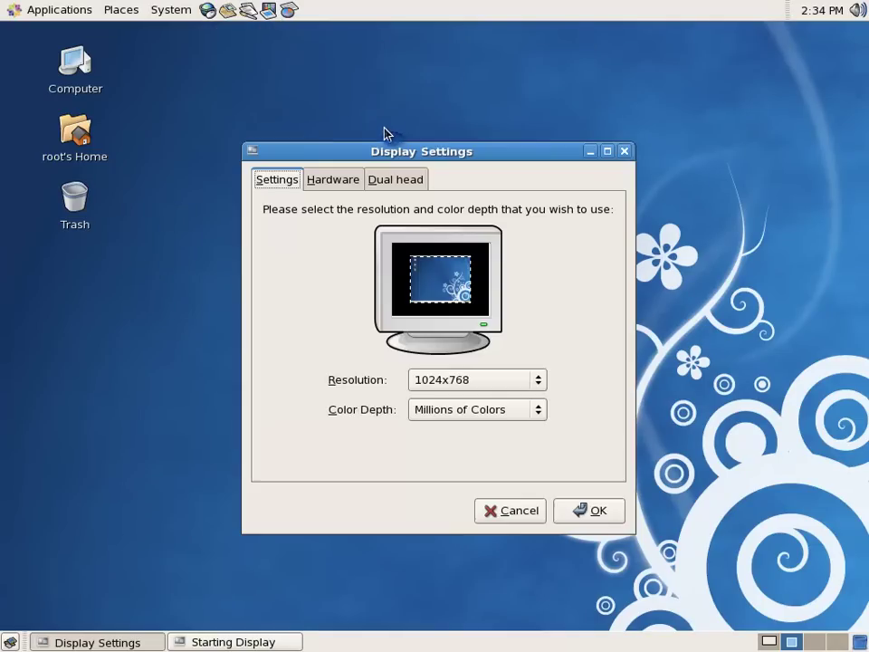
pyautogui.click(342, 181)
pyautogui.click(423, 180)
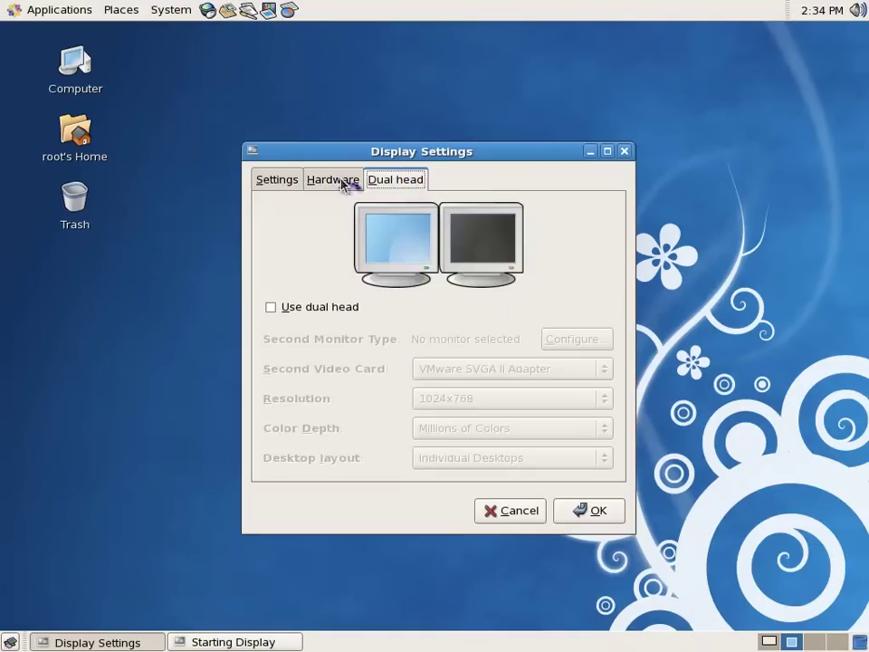
pyautogui.click(286, 183)
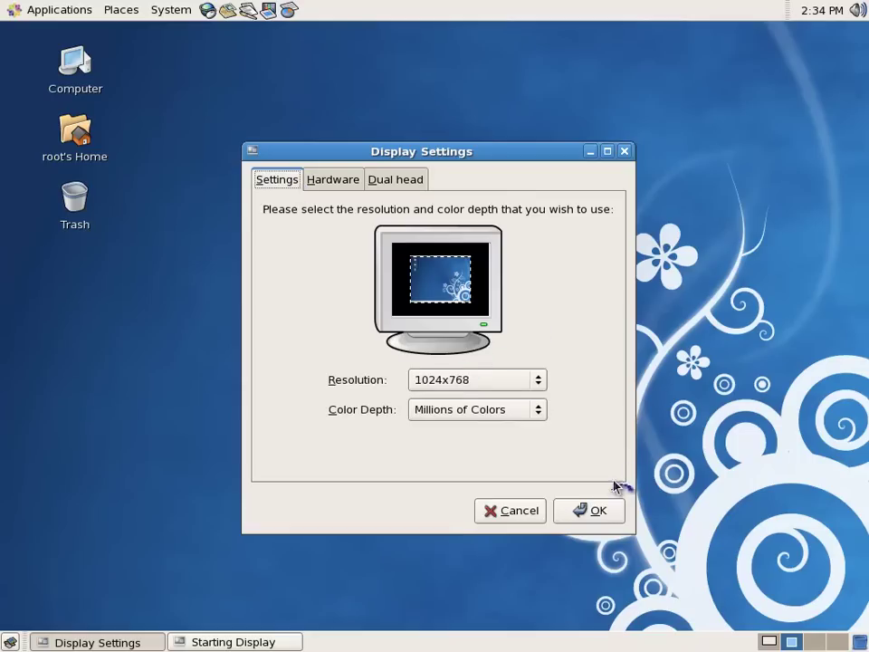
pyautogui.click(595, 513)
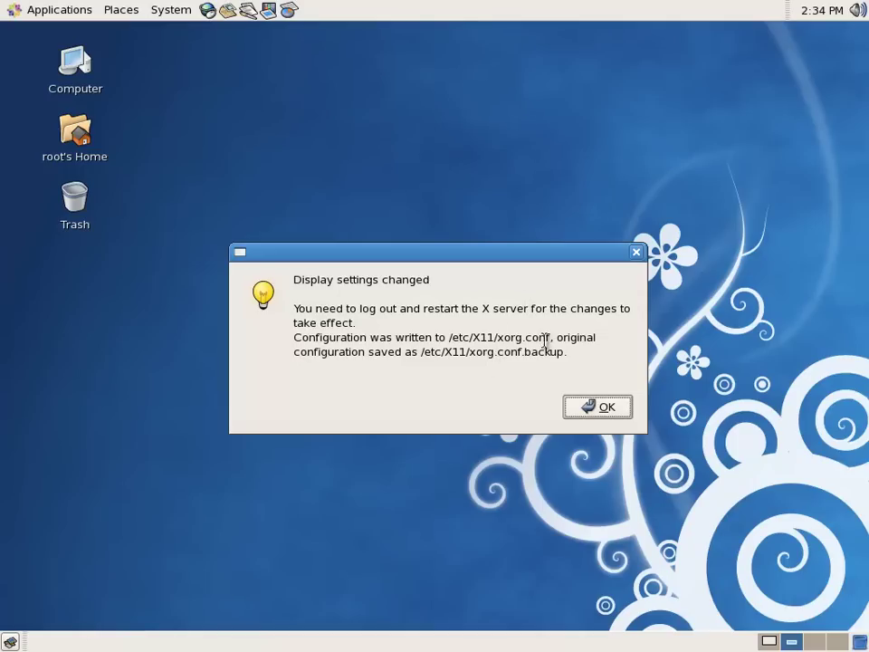
pyautogui.click(619, 411)
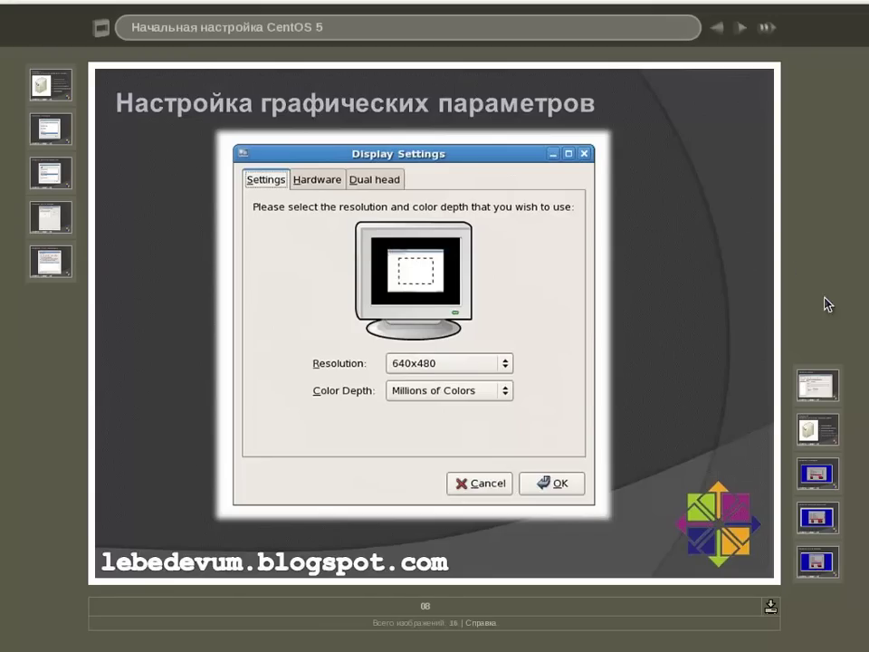
pyautogui.click(818, 383)
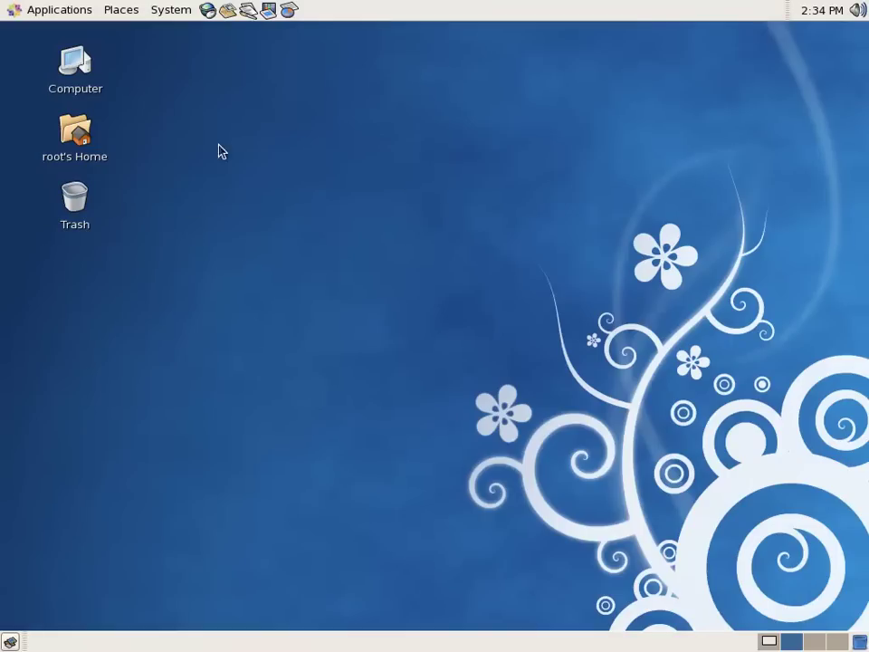
# Open the Printing administration tool on the second workspace, view the printer configuration, and close it
pyautogui.click(168, 12)
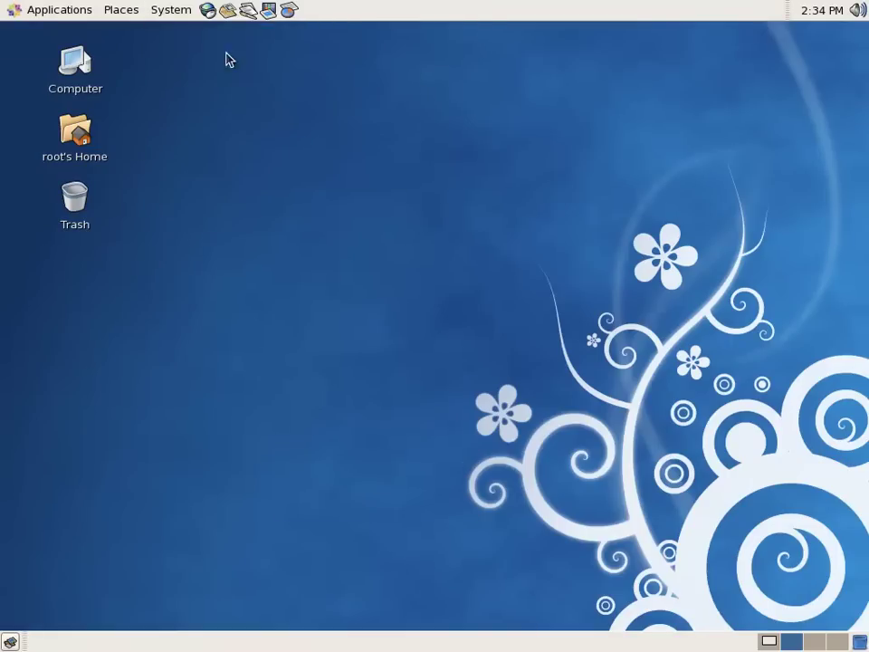
pyautogui.click(169, 11)
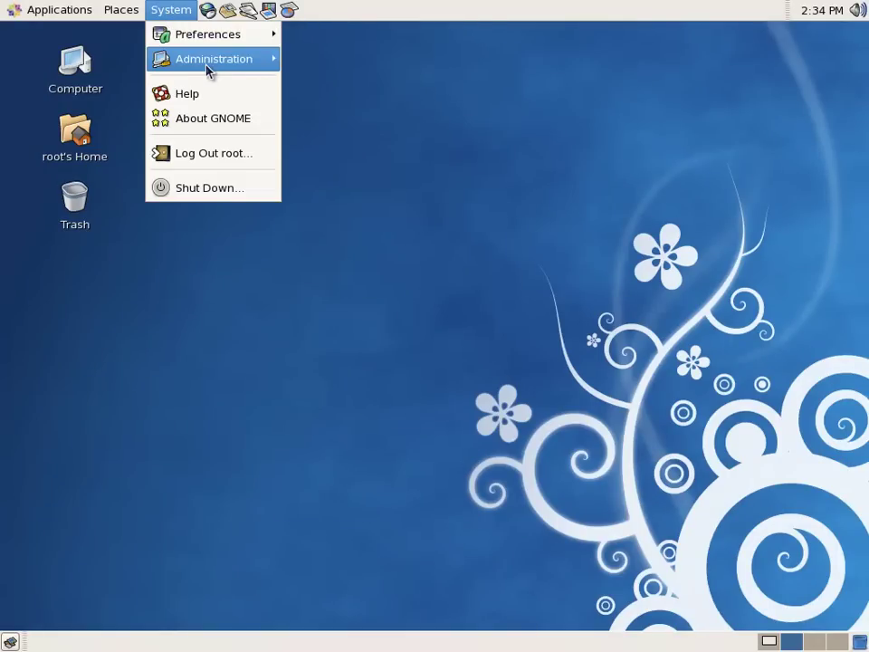
pyautogui.moveTo(209, 60)
pyautogui.click(387, 260)
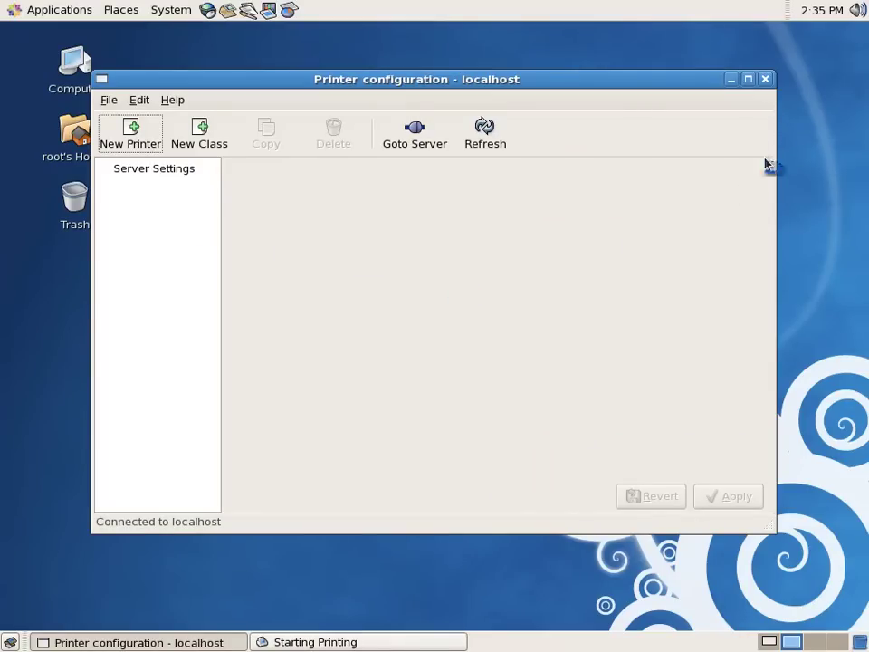
pyautogui.click(765, 80)
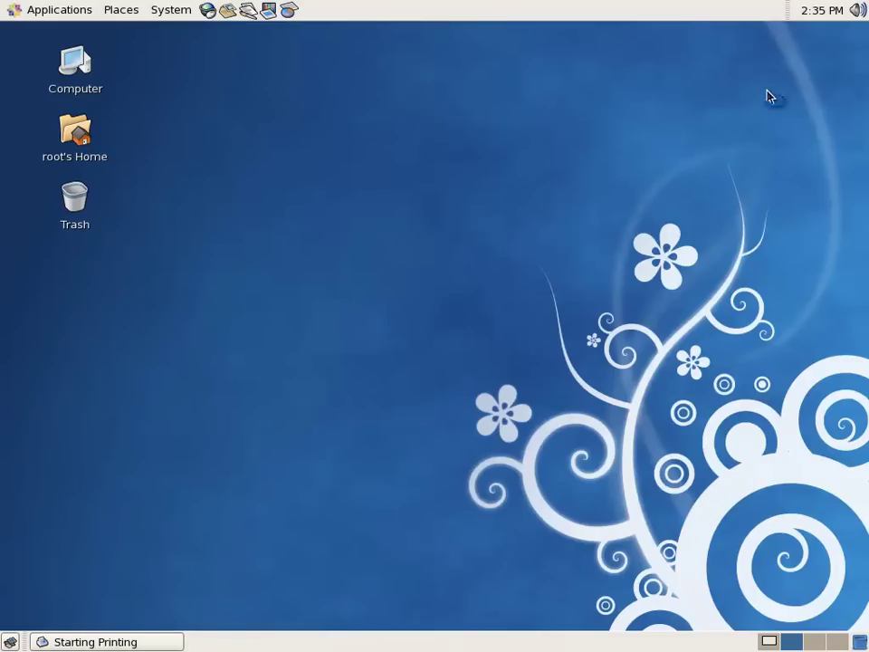
# Launch system-config-printer from the terminal on the first workspace and show the basic server settings
pyautogui.click(770, 643)
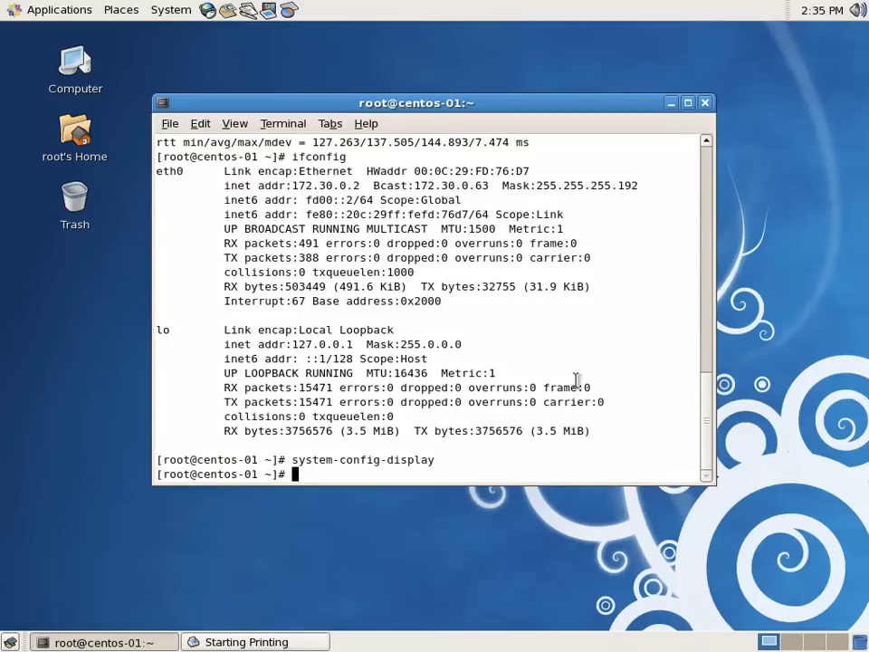
pyautogui.write('system')
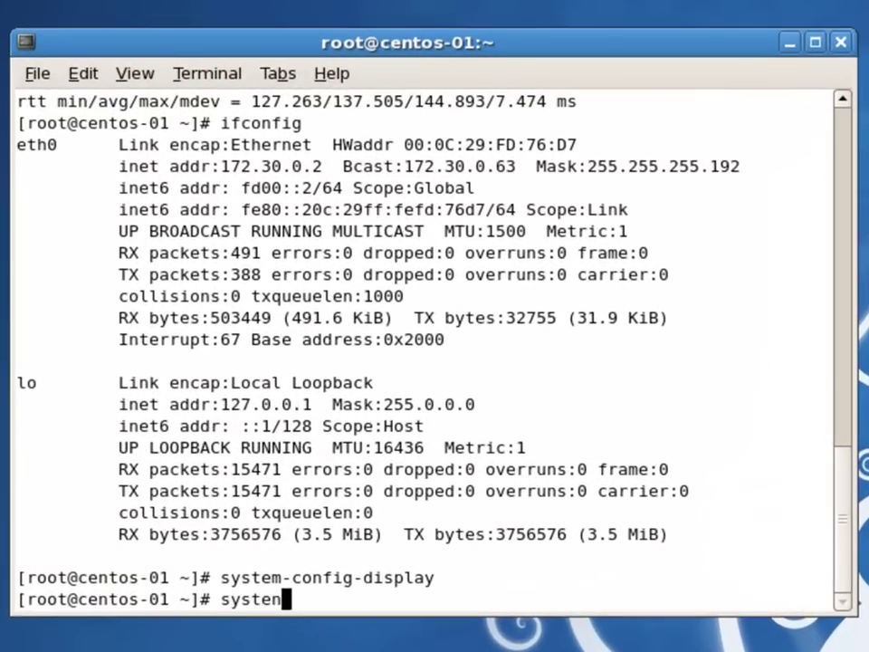
pyautogui.write('-config-pri')
pyautogui.press('Tab')
pyautogui.press('Return')
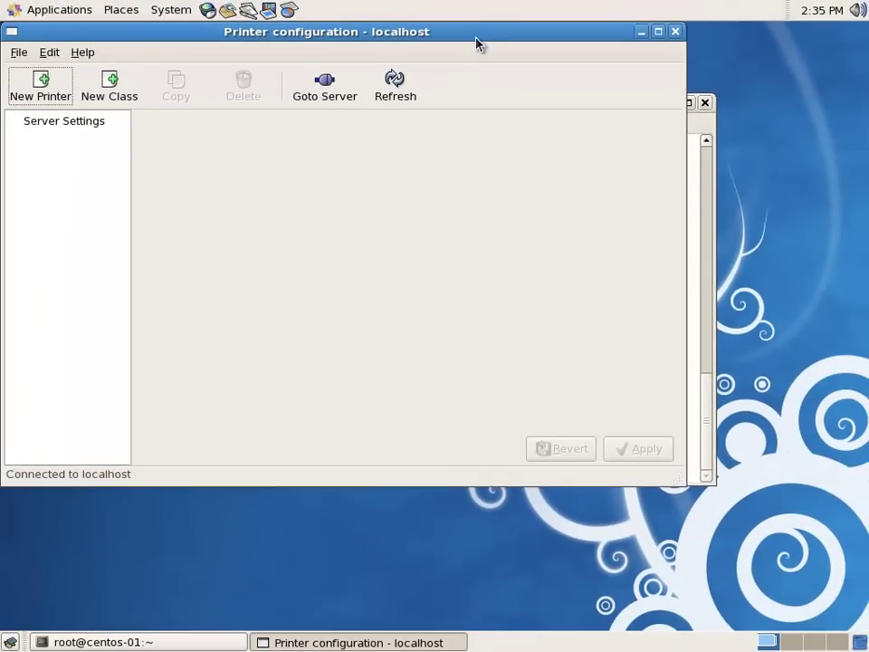
pyautogui.moveTo(477, 44); pyautogui.dragTo(541, 55)
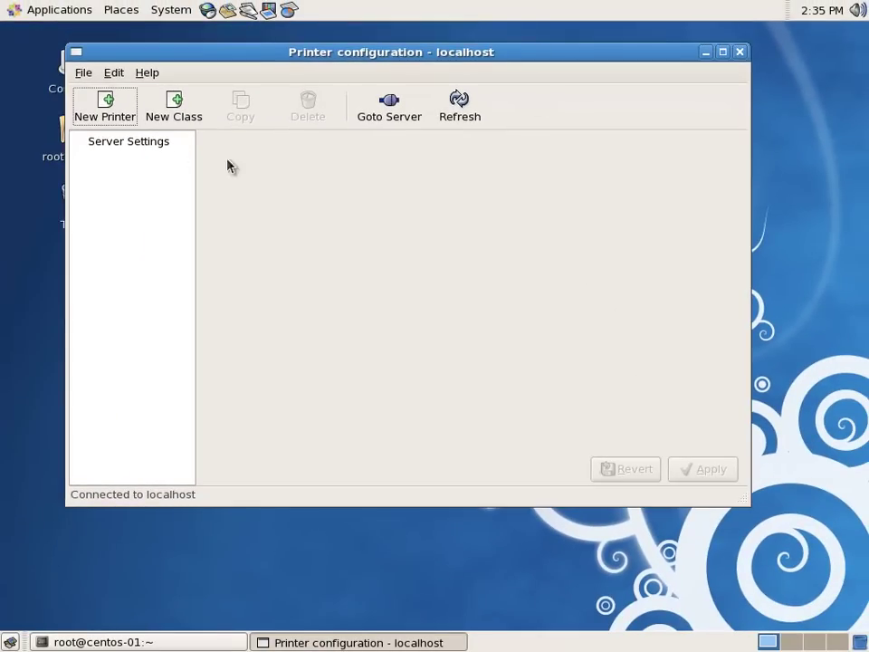
pyautogui.click(132, 149)
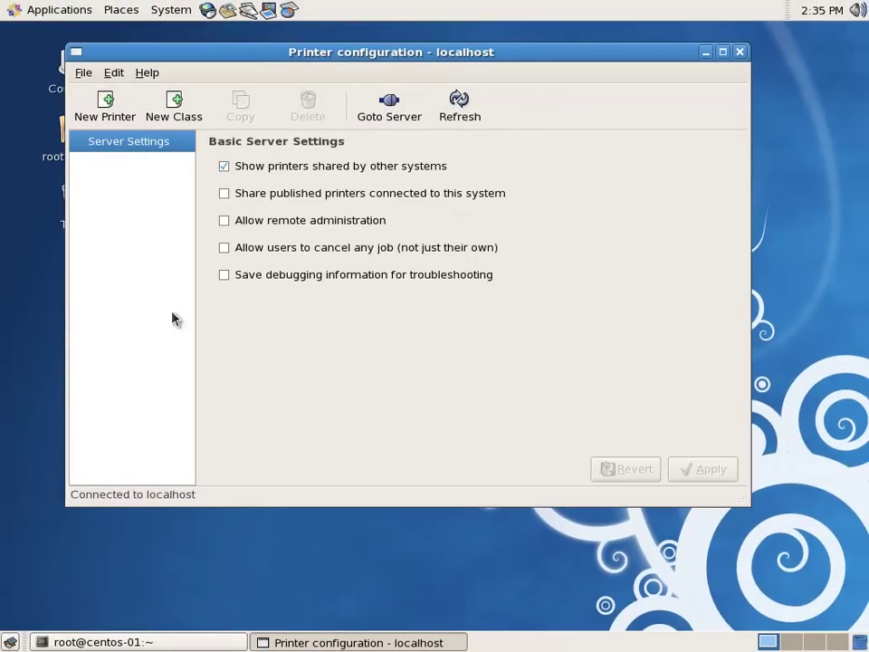
# Start adding a new printer and name it HPLJ
pyautogui.click(94, 107)
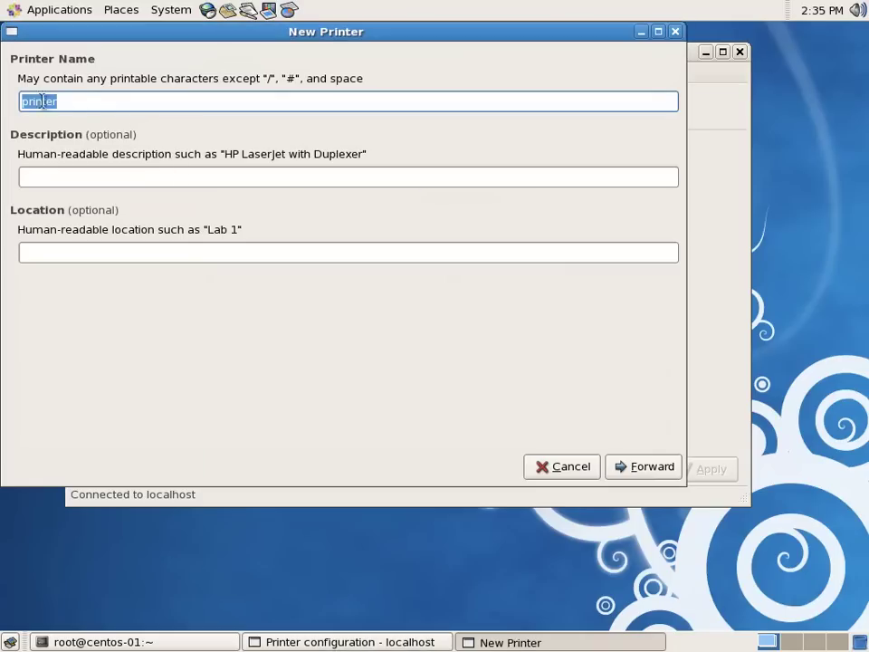
pyautogui.click(83, 101)
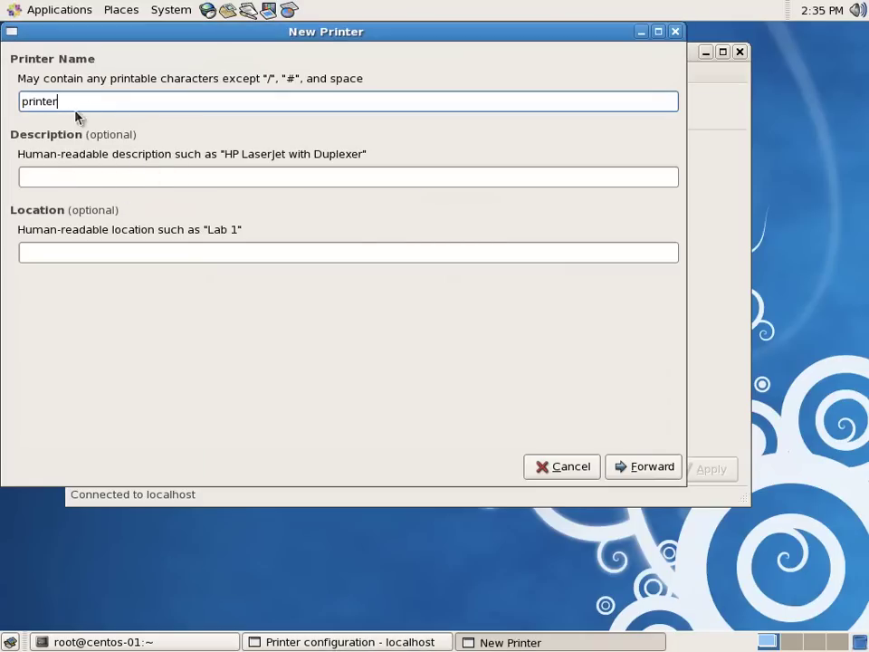
pyautogui.doubleClick(41, 101)
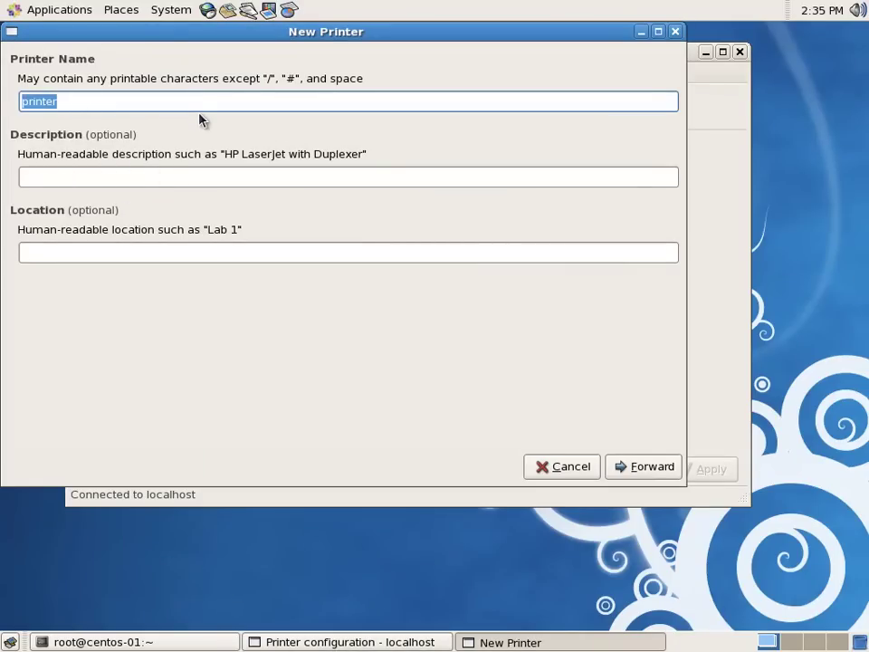
pyautogui.write('HPLJ')
pyautogui.press('Tab')
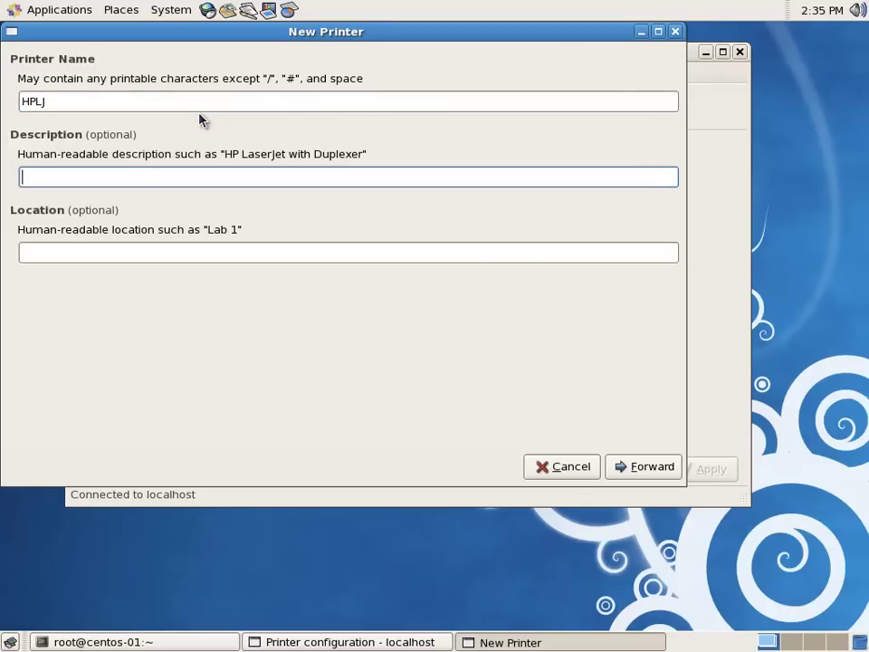
# Set the new printer's description to HP LaserJet and its location to IT Room, and continue to the connection selection
pyautogui.write('HP Laser-Jet')
pyautogui.press('Left')
pyautogui.press('Left')
pyautogui.press('Left')
pyautogui.press('Delete')
pyautogui.press('BackSpace')
pyautogui.write('J')
pyautogui.press('End')
pyautogui.press('Tab')
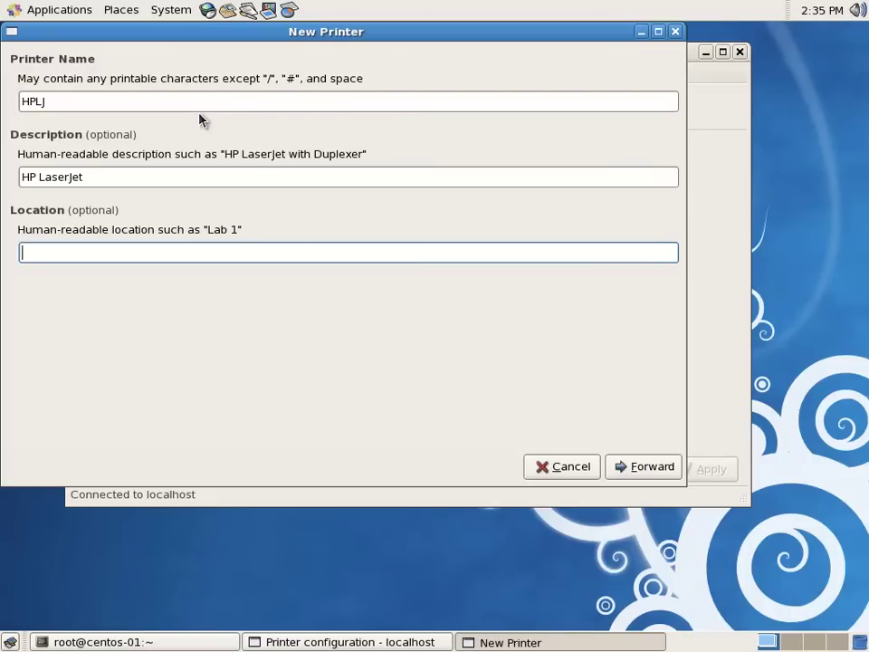
pyautogui.write('IT Room')
pyautogui.click(646, 467)
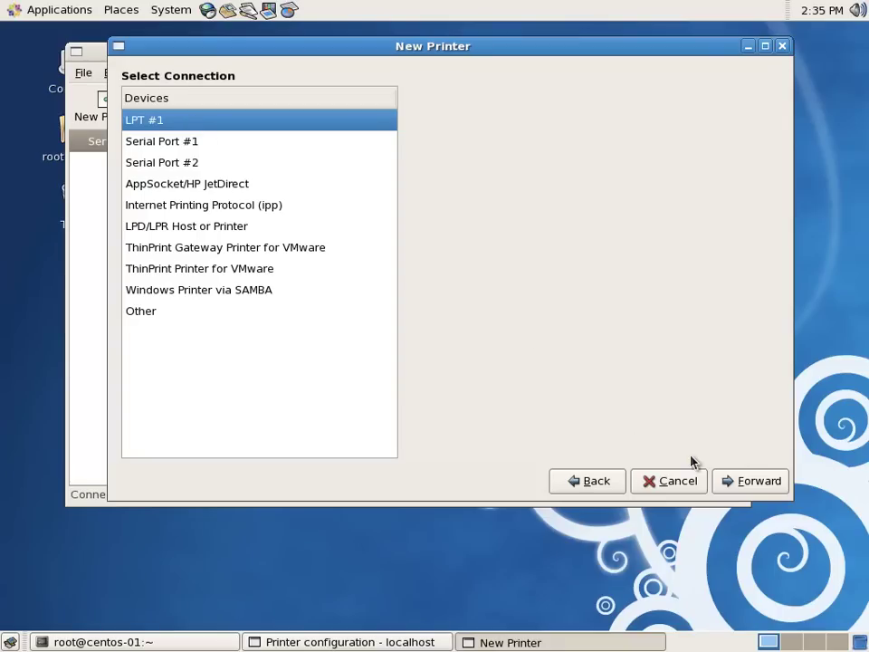
# Keep LPT #1 as the printer connection and select the HP LaserJet 1200 model from the printer database
pyautogui.click(753, 482)
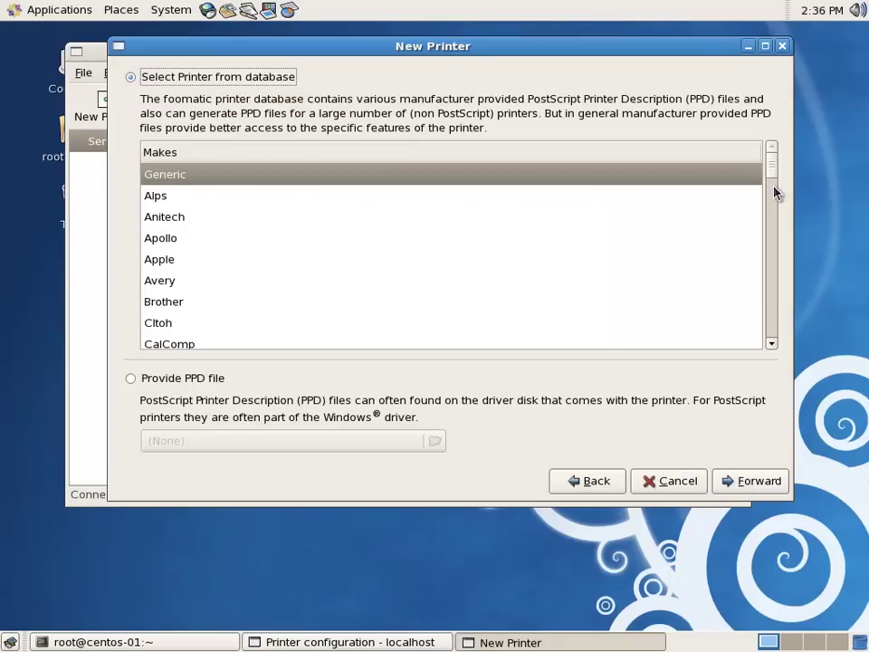
pyautogui.moveTo(770, 172); pyautogui.dragTo(774, 223)
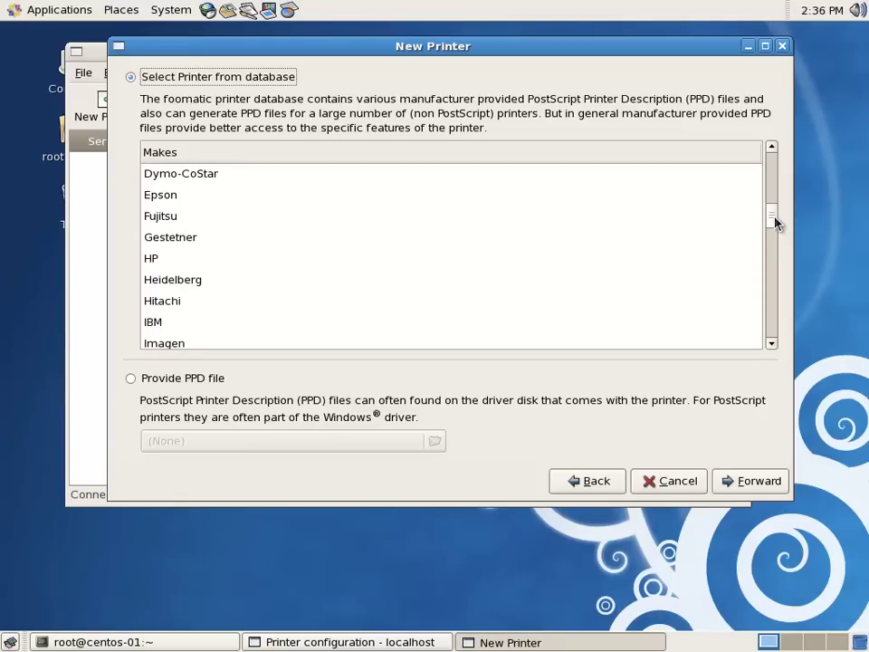
pyautogui.click(151, 259)
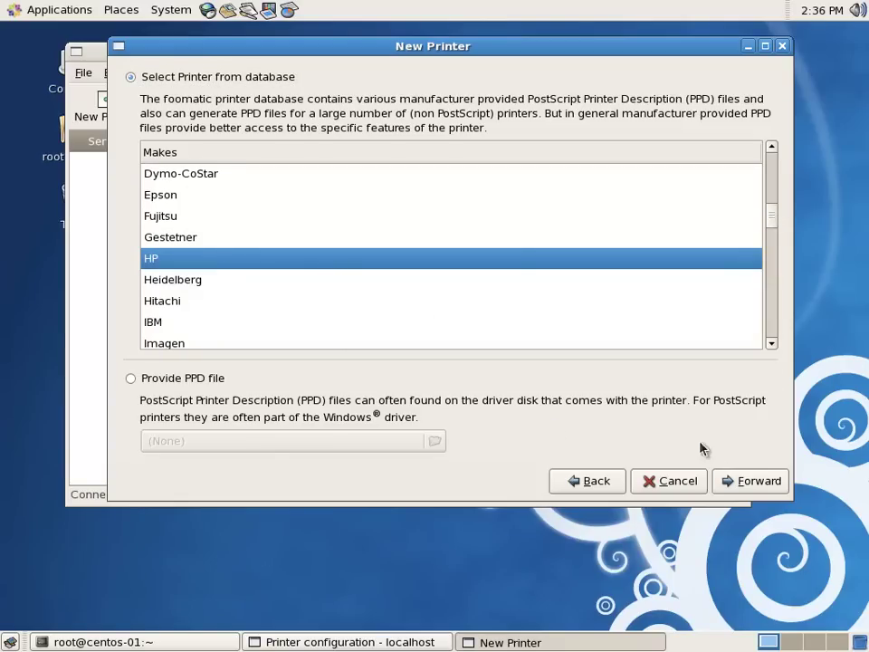
pyautogui.click(759, 483)
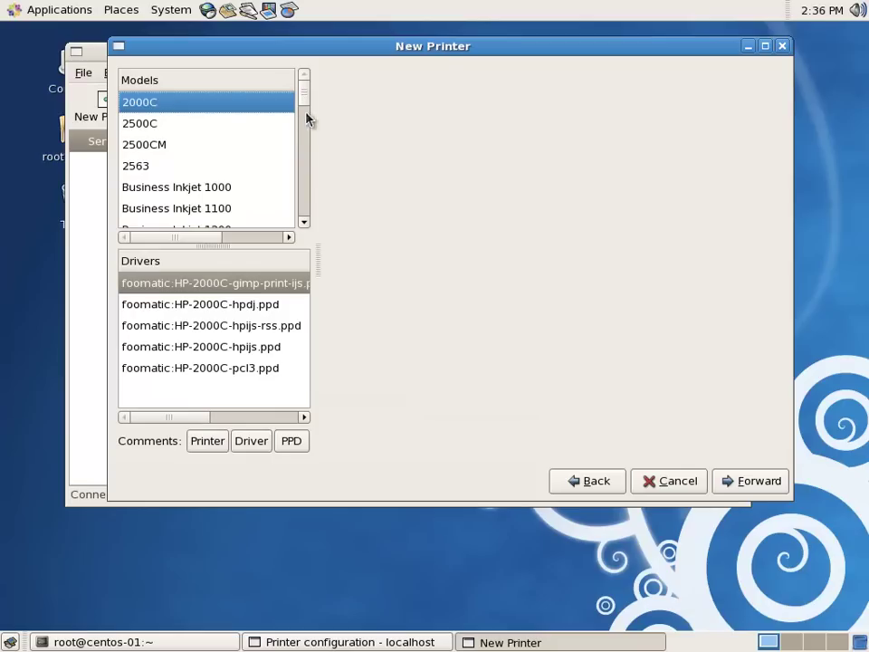
pyautogui.moveTo(307, 93); pyautogui.dragTo(316, 158)
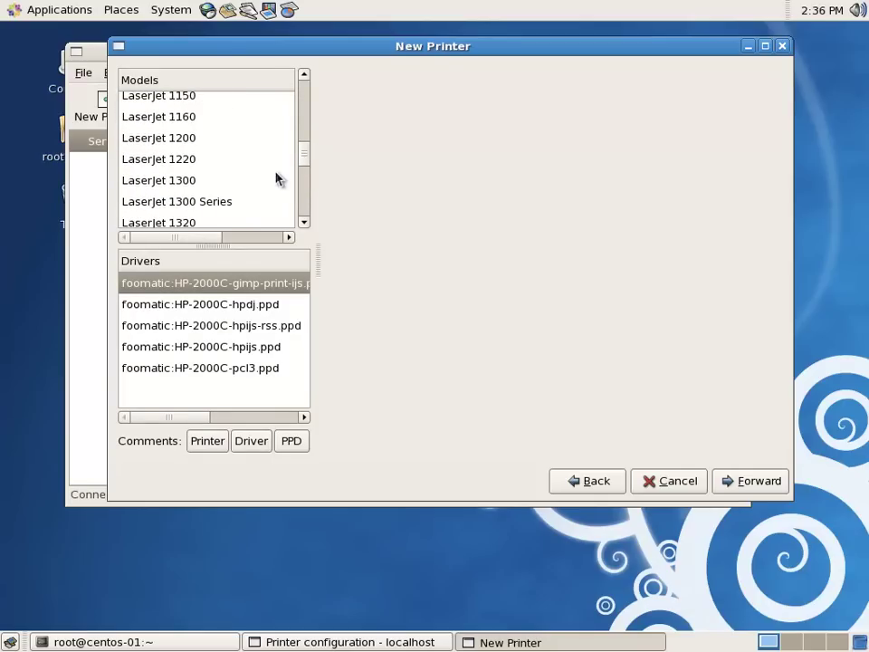
pyautogui.click(151, 138)
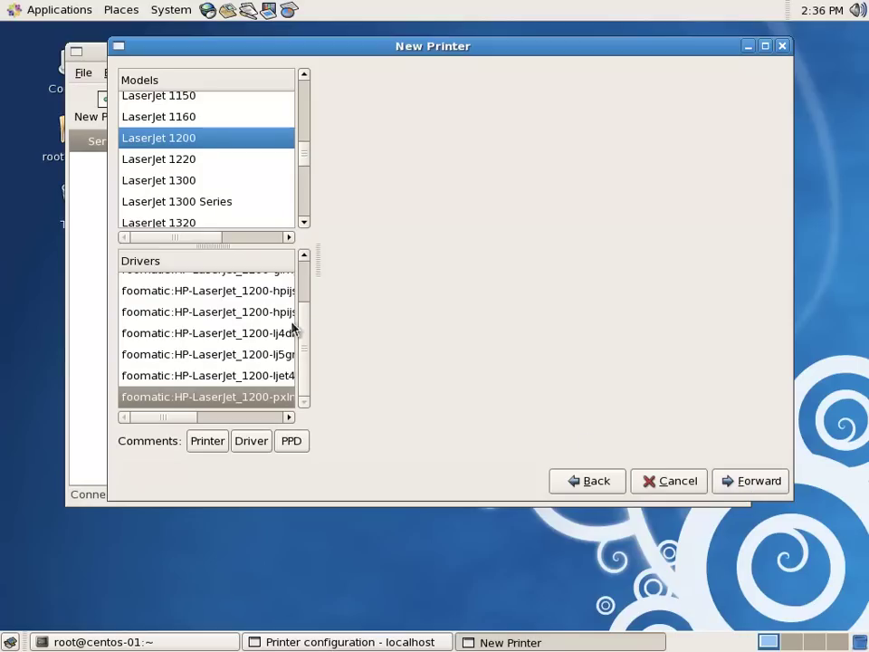
# Look through the LaserJet 1200 drivers, keep the foomatic pxlmono driver, and finish adding the HPLJ printer
pyautogui.scroll(5, 302, 299)
pyautogui.scroll(-3, 305, 308)
pyautogui.click(764, 484)
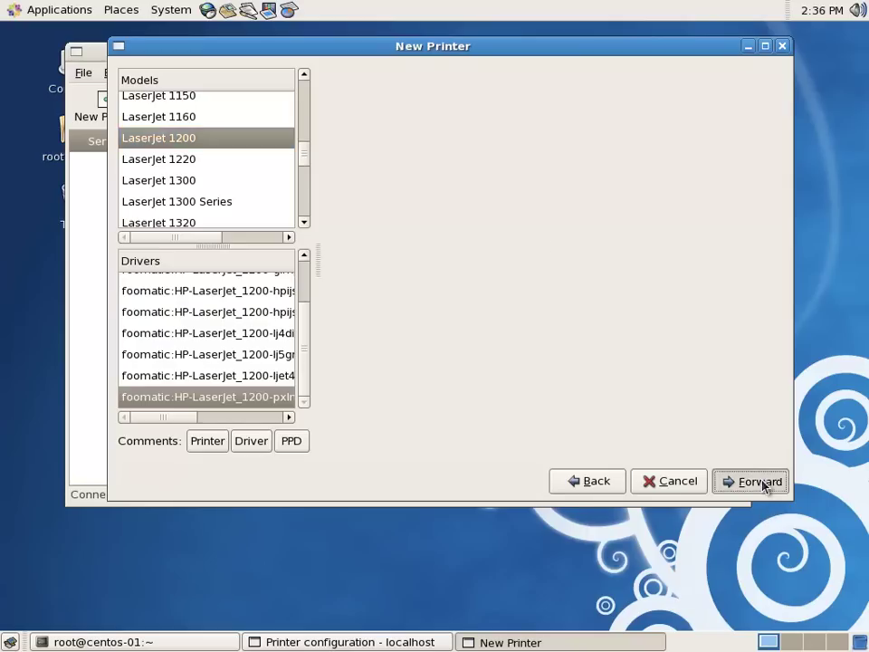
pyautogui.click(775, 483)
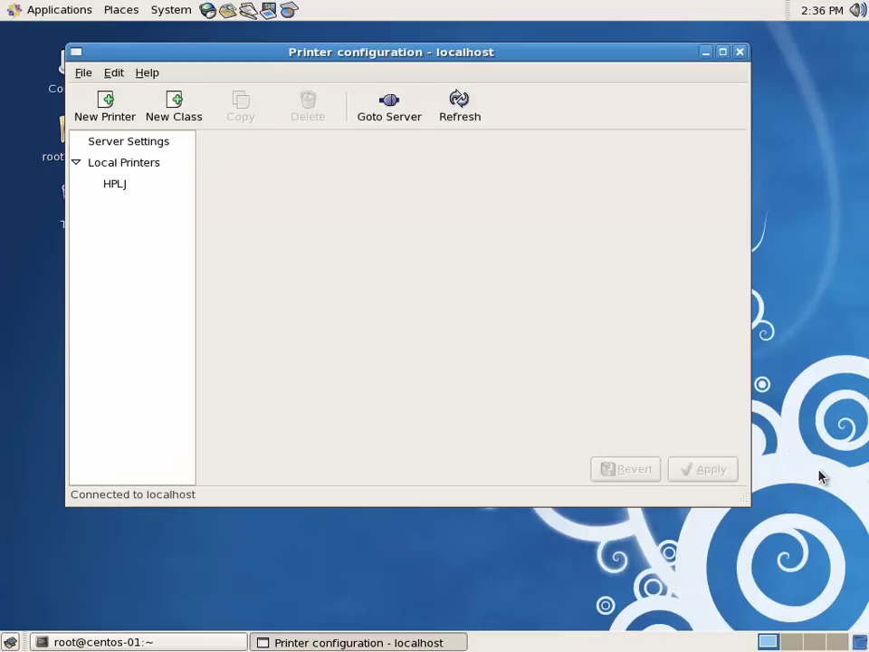
# Open the HPLJ printer's settings, highlight its device URI, and make it the default printer
pyautogui.click(118, 184)
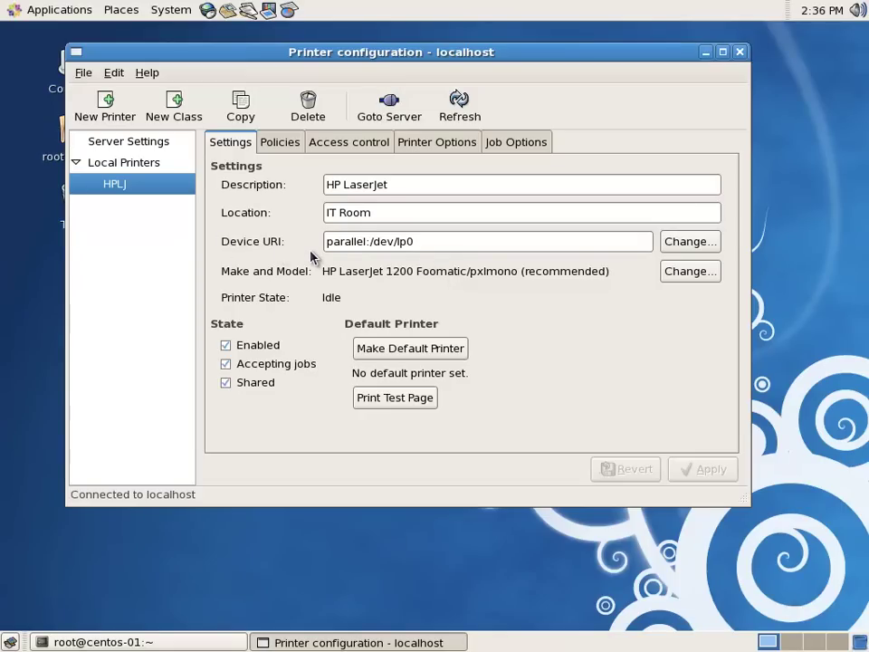
pyautogui.click(442, 242)
pyautogui.tripleClick(442, 241)
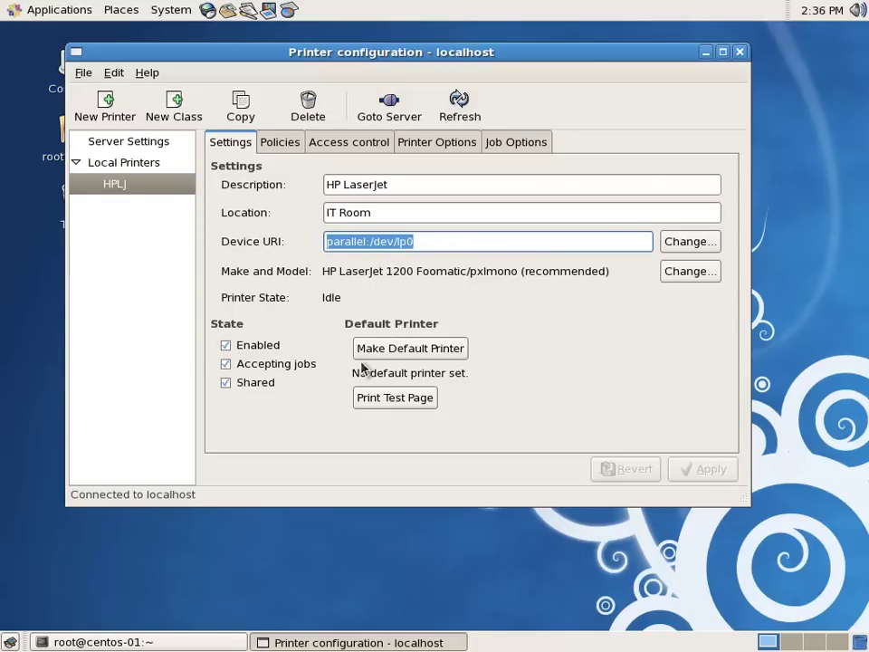
pyautogui.click(411, 351)
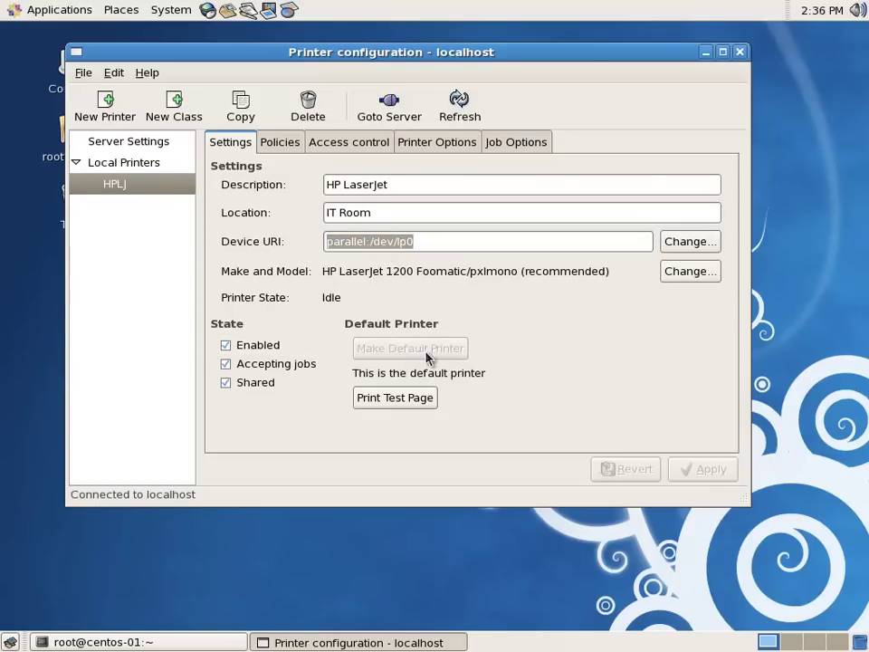
# Examine HPLJ's policies, access control choices, printer options, and the list of default job options
pyautogui.click(296, 140)
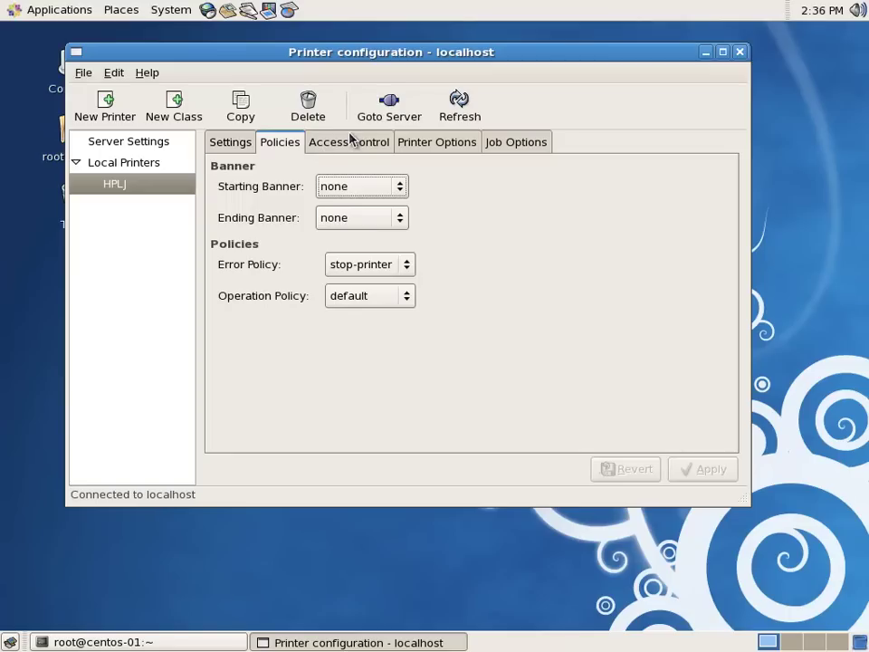
pyautogui.click(351, 143)
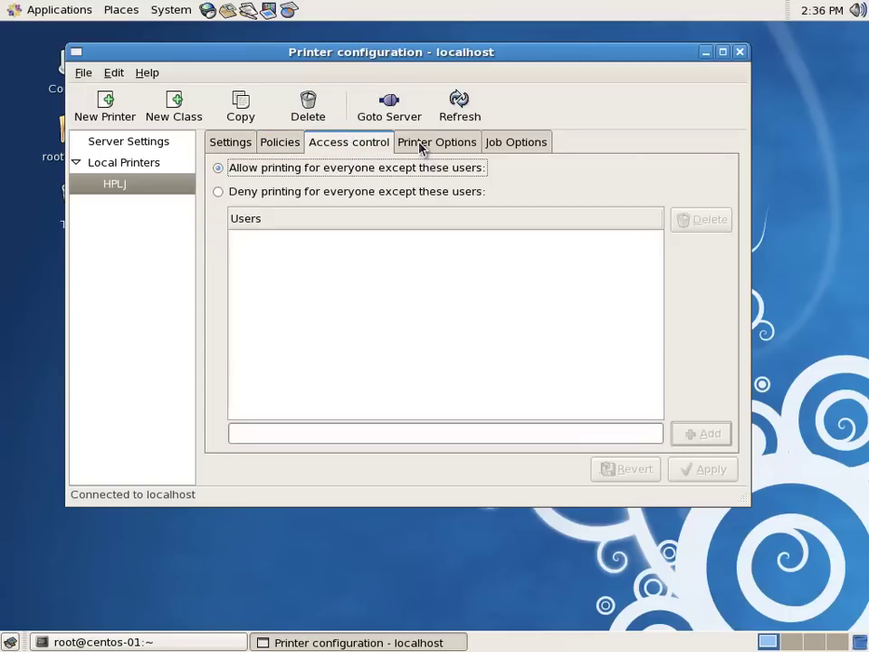
pyautogui.click(436, 196)
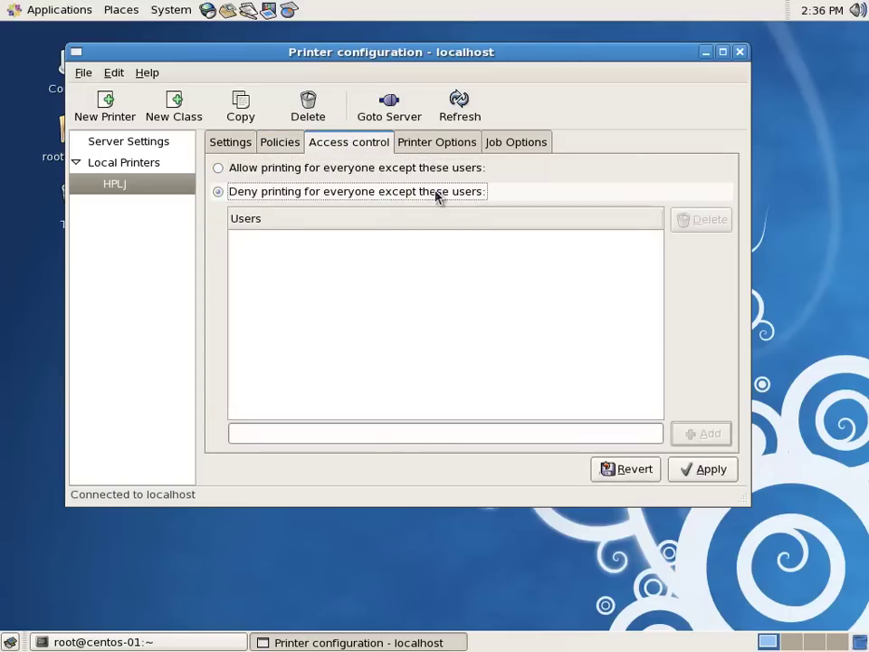
pyautogui.click(282, 172)
pyautogui.click(436, 142)
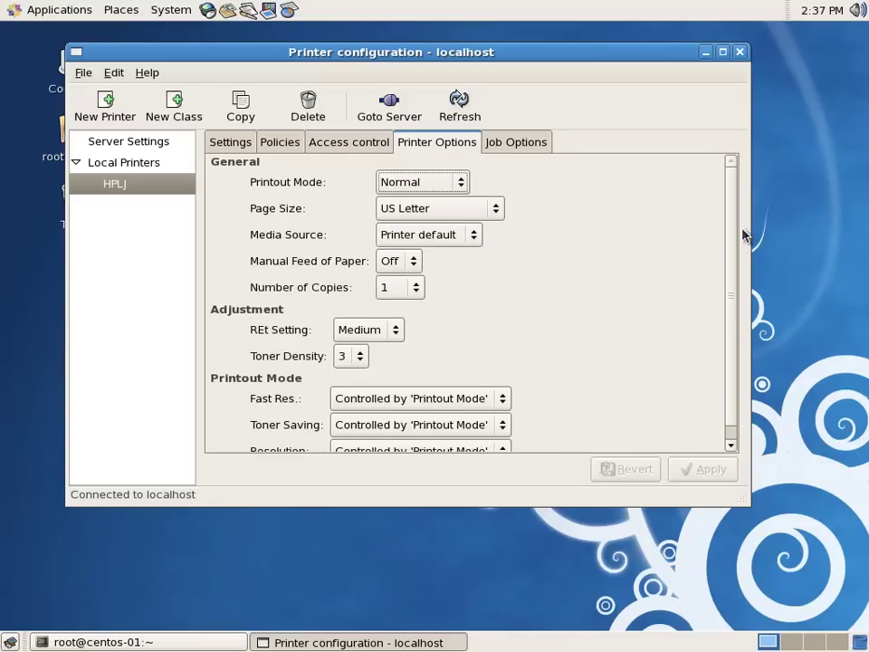
pyautogui.click(518, 148)
pyautogui.click(360, 192)
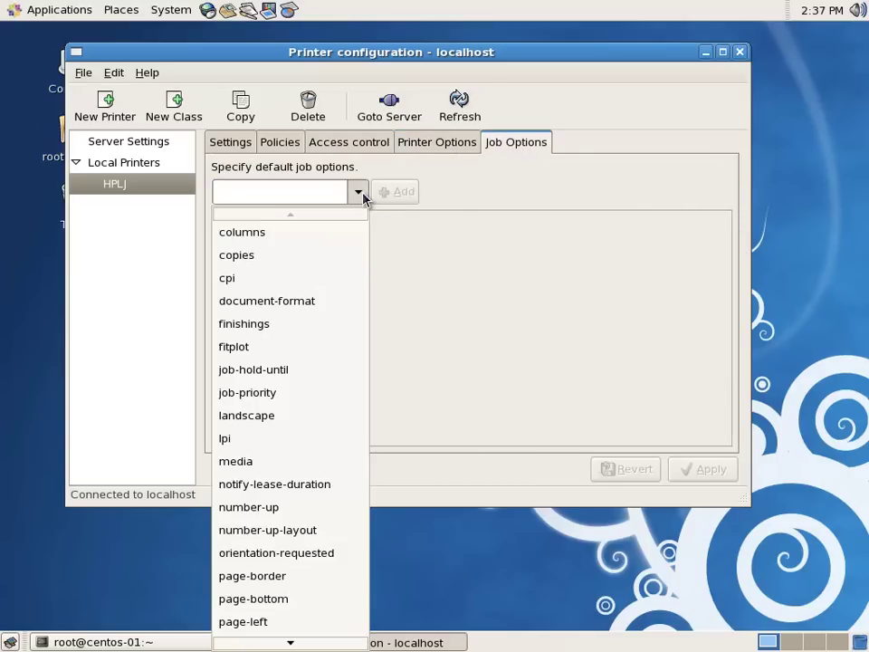
pyautogui.scroll(-2, 342, 214)
pyautogui.scroll(-1, 344, 238)
pyautogui.scroll(-1, 347, 250)
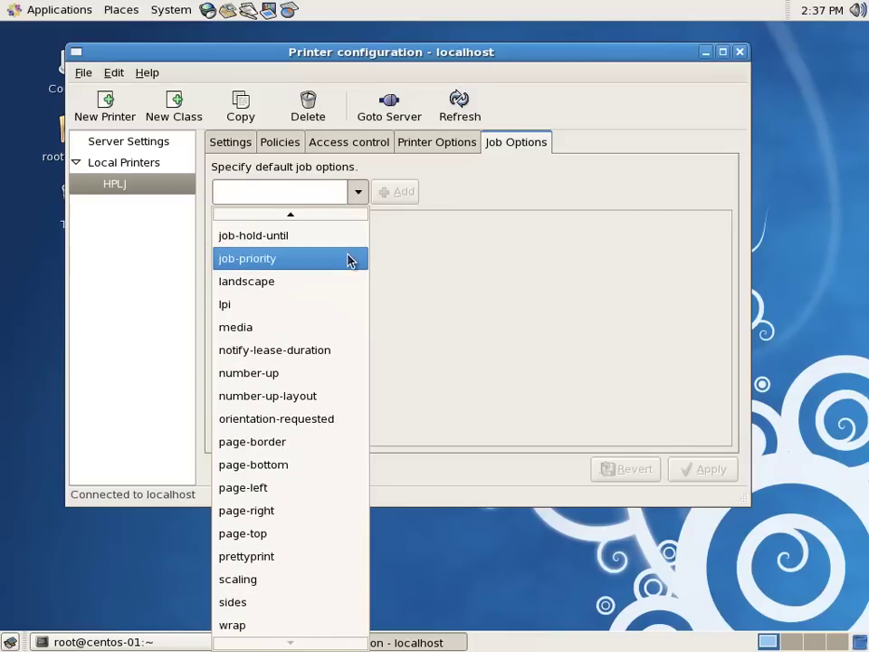
pyautogui.click(603, 250)
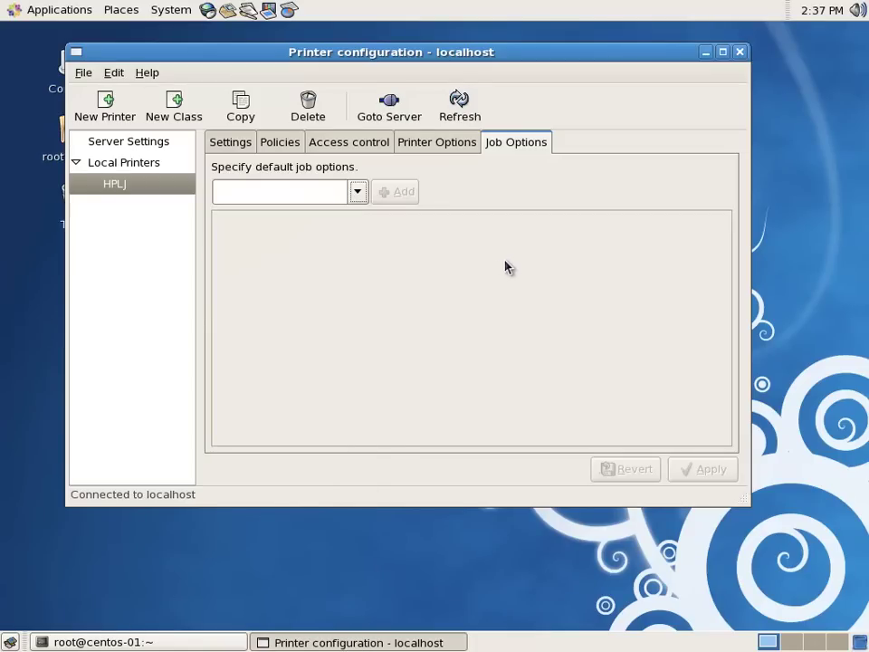
# Delete the HPLJ printer and quit the printer configuration
pyautogui.click(116, 188)
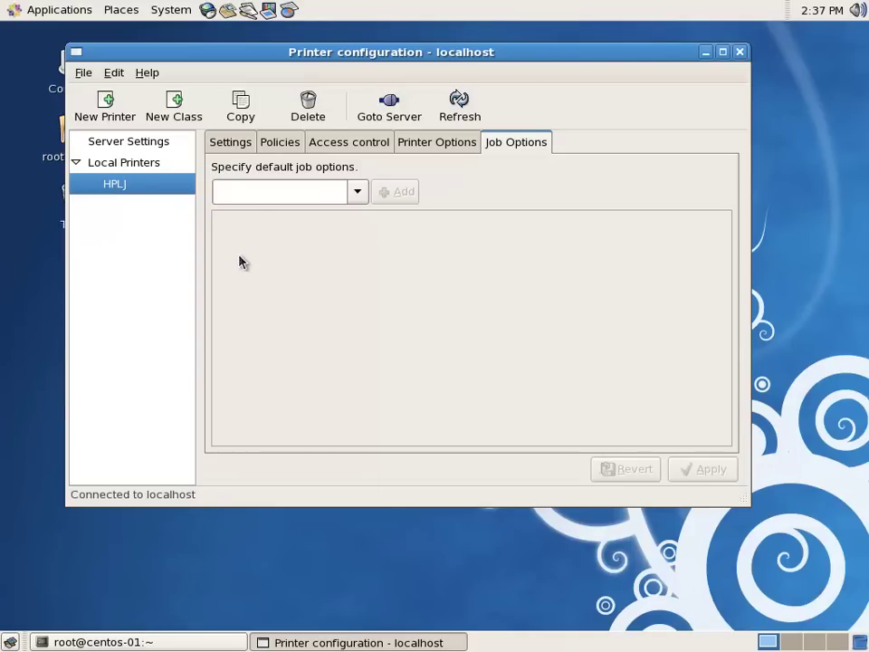
pyautogui.click(320, 111)
pyautogui.click(473, 333)
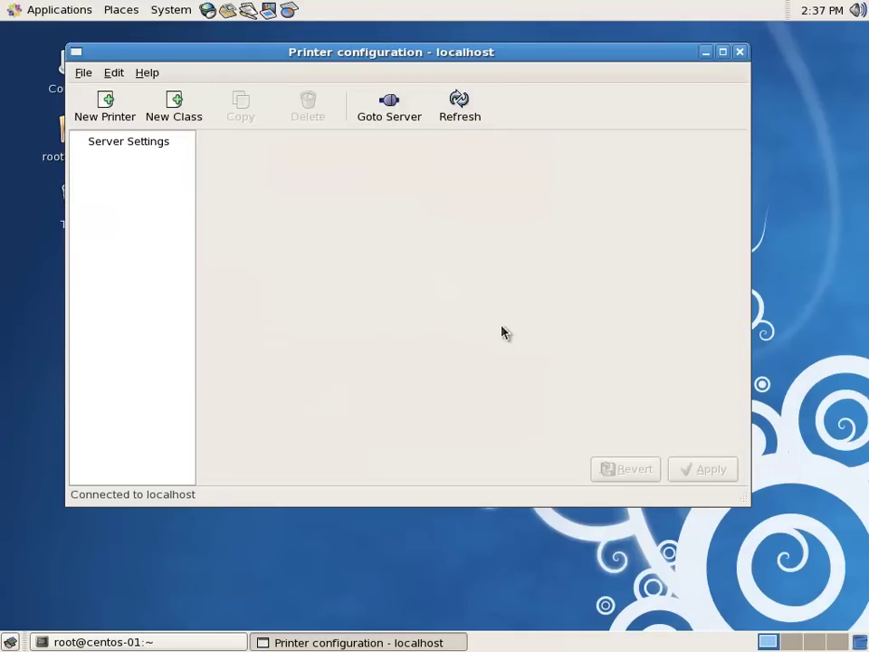
pyautogui.click(78, 73)
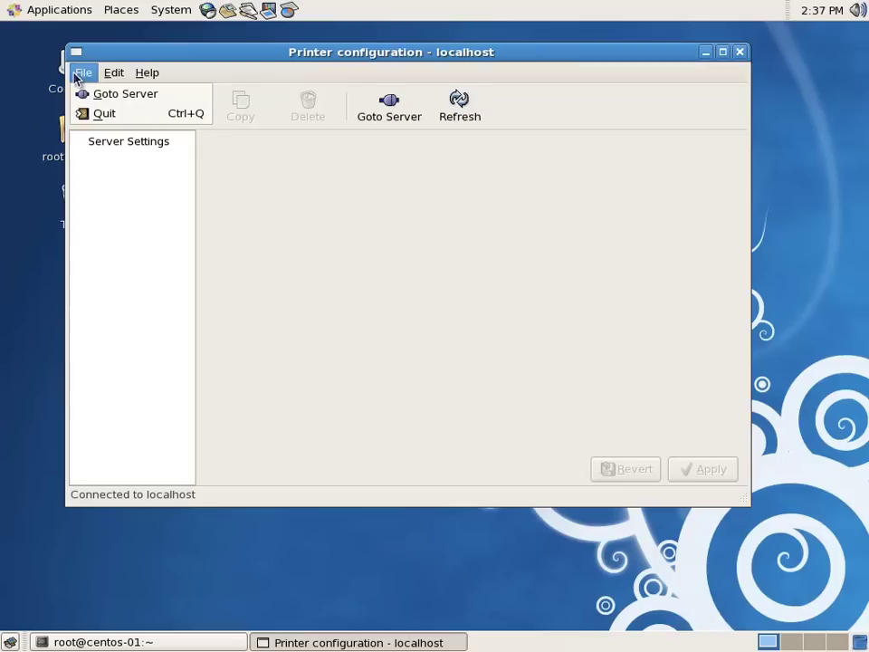
pyautogui.click(87, 119)
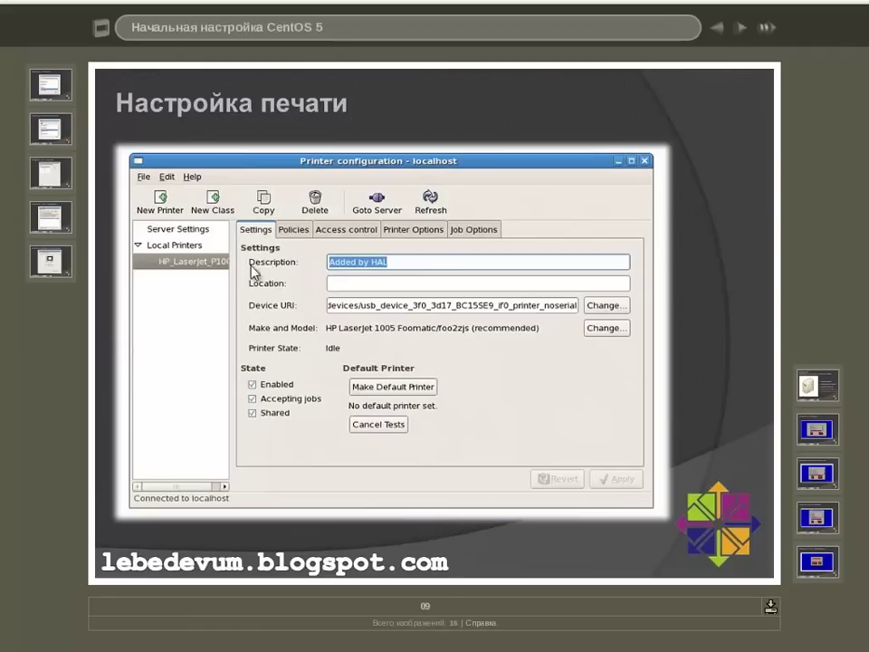
# In the presentation album, show the Scenario 1 overview slide again and open the Scenario 2 slide on text utilities
pyautogui.click(101, 27)
pyautogui.click(442, 120)
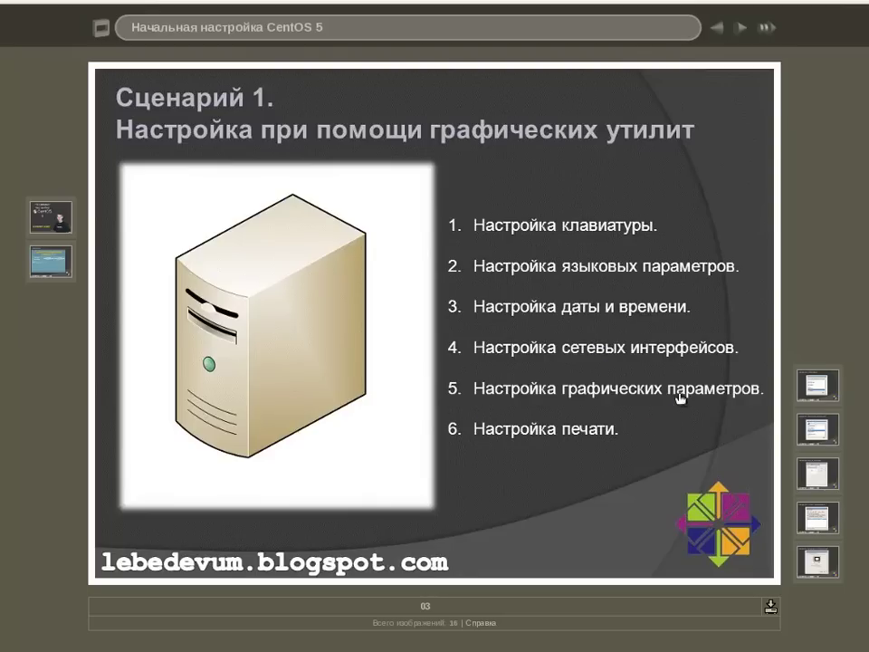
pyautogui.click(96, 29)
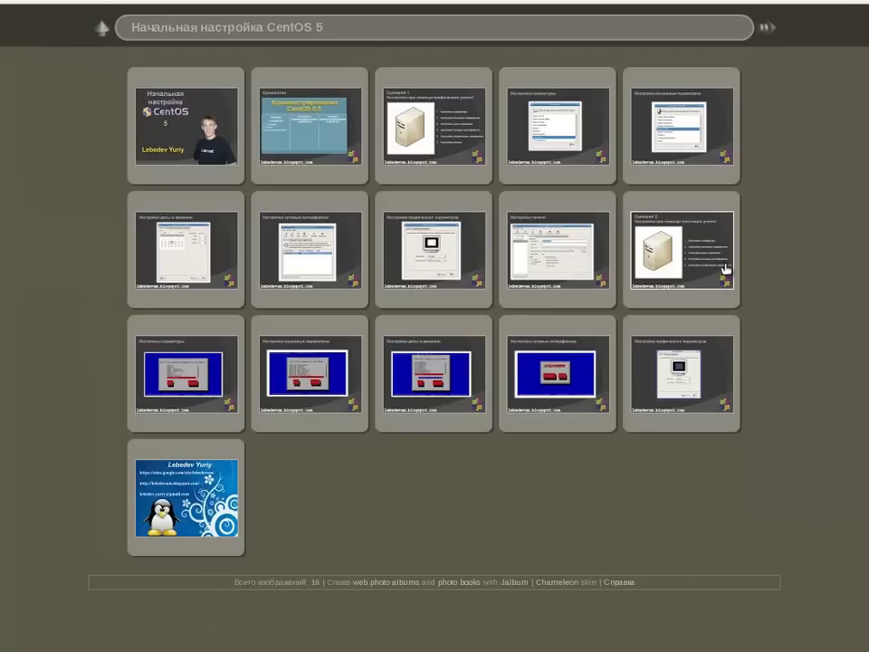
pyautogui.click(676, 256)
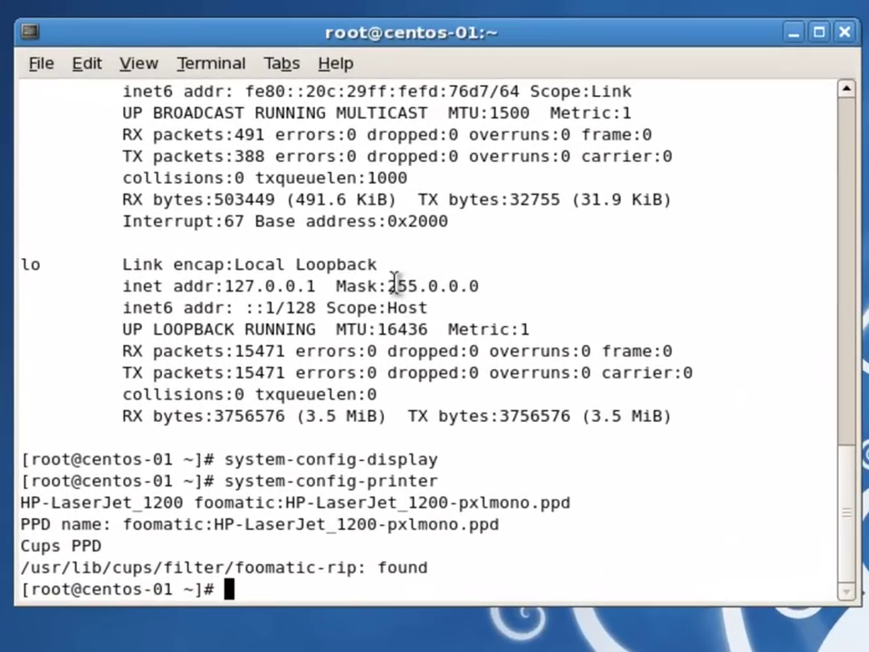
# Switch the system to runlevel 3 with init 3 and bring up the text login prompt
pyautogui.write('init 3')
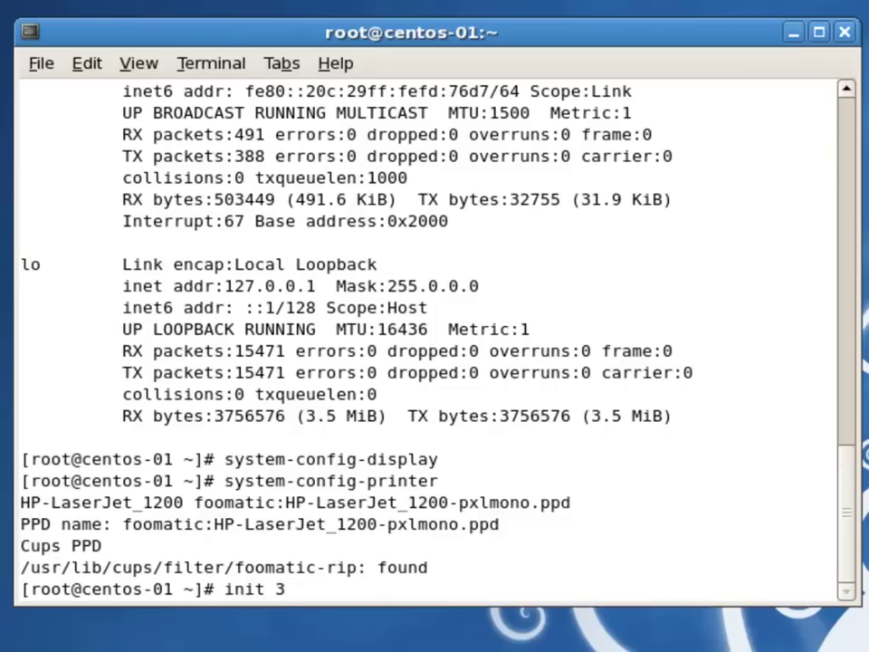
pyautogui.press('Return')
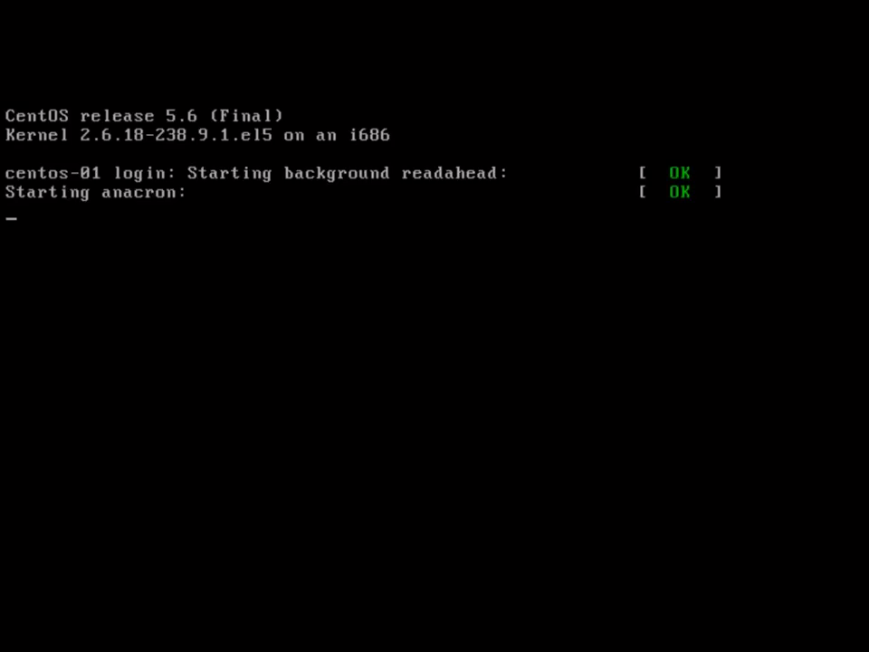
pyautogui.press('Return')
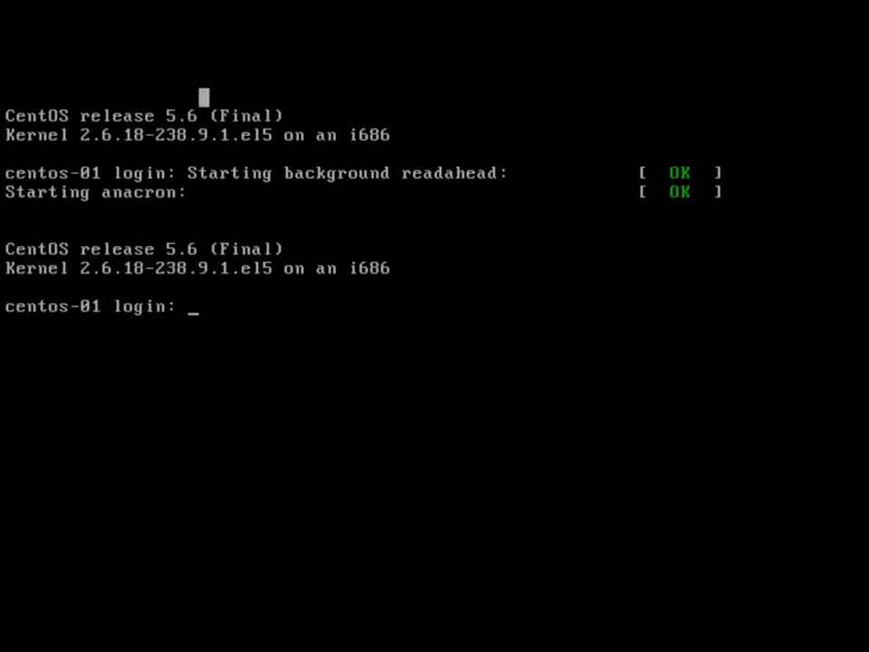
# Log in at the text console as root with the account password
pyautogui.tripleClick(8, 248)
pyautogui.click(440, 363)
pyautogui.write('root')
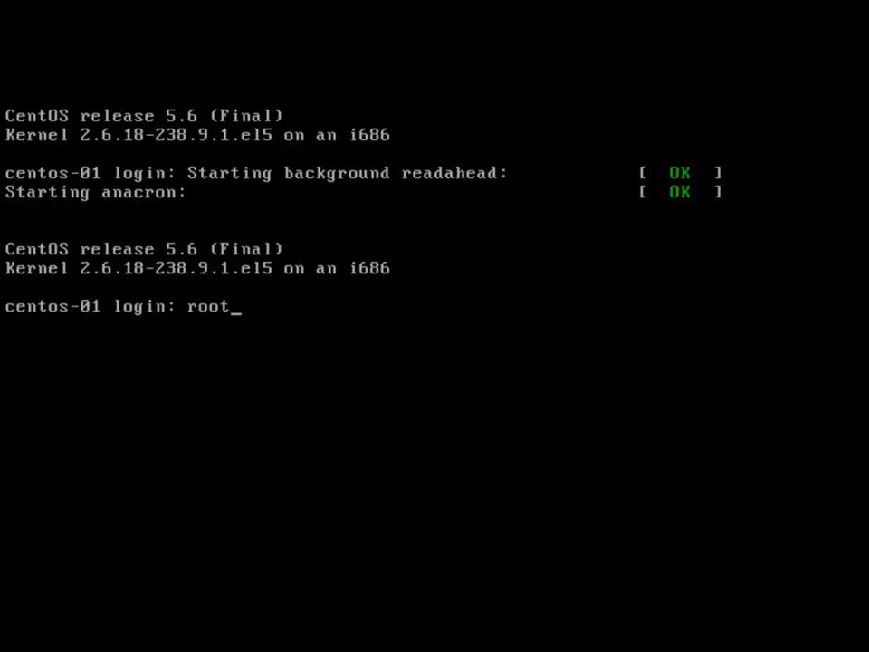
pyautogui.press('Return')
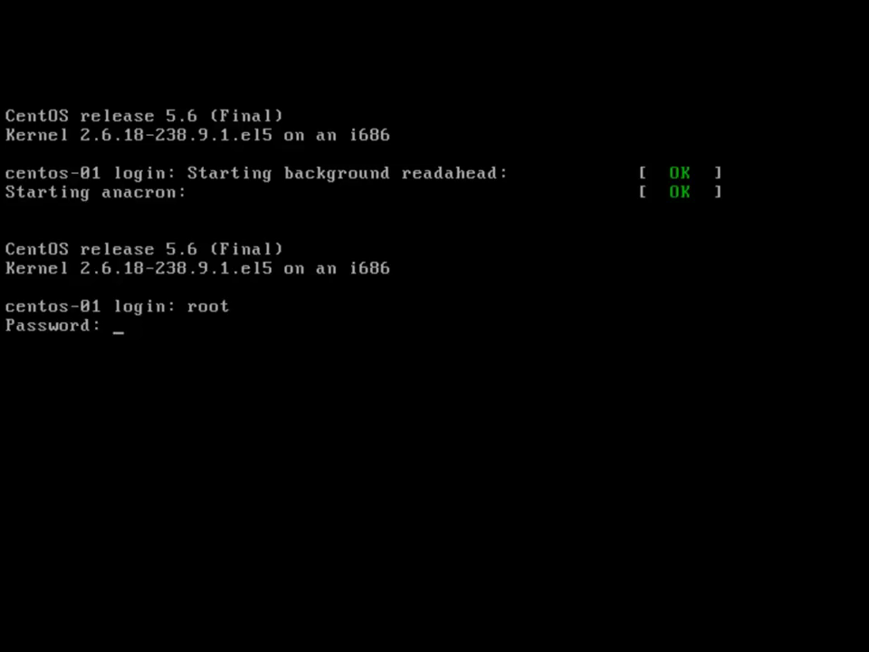
pyautogui.press('Return')
pyautogui.press('Return')
pyautogui.press('Return')
# Clear the console with the reset command
pyautogui.write('reser')
pyautogui.press('BackSpace')
pyautogui.write('t')
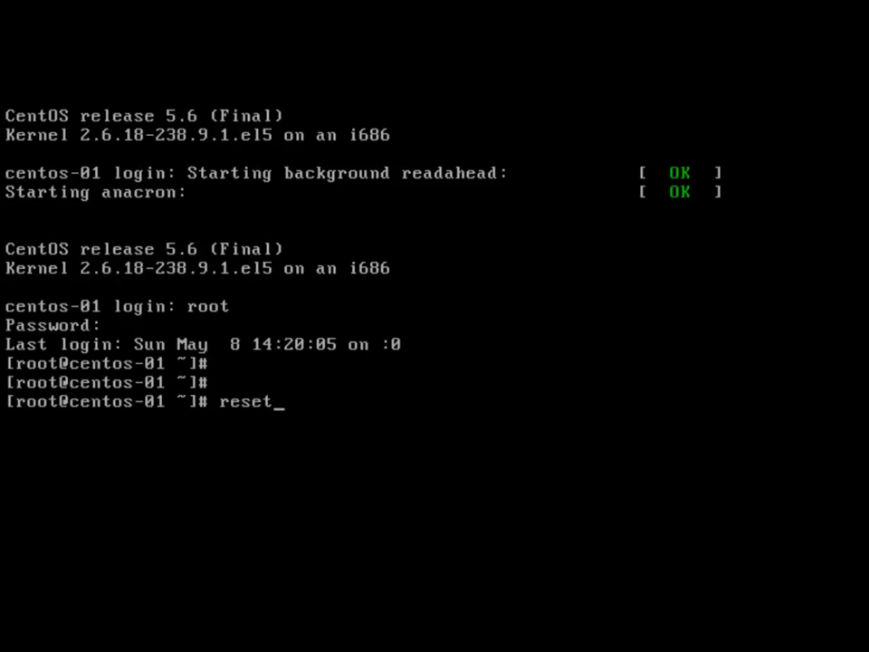
pyautogui.press('Return')
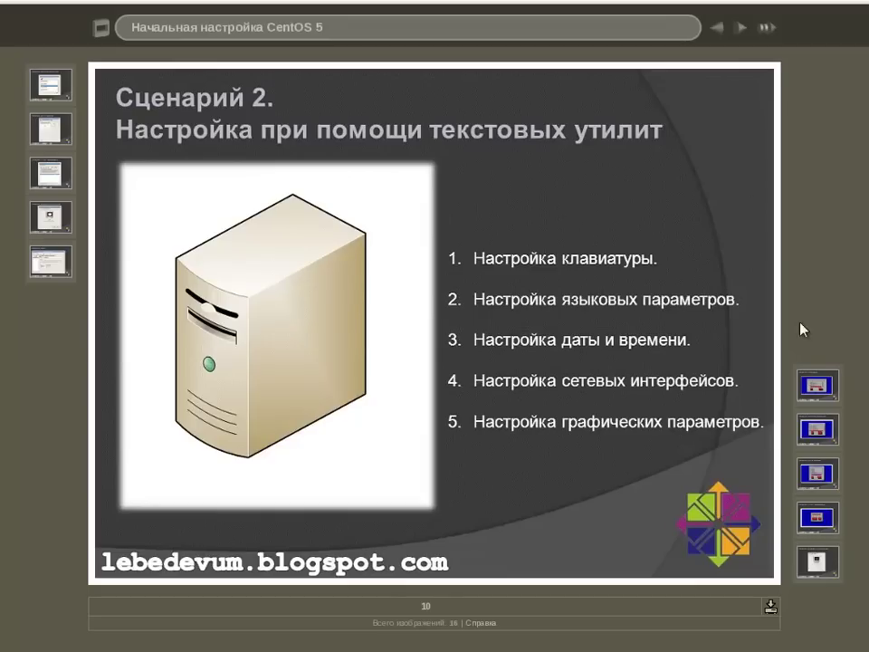
# Show the keyboard setup slide, and launch system-config-keyboard from the text console
pyautogui.click(817, 381)
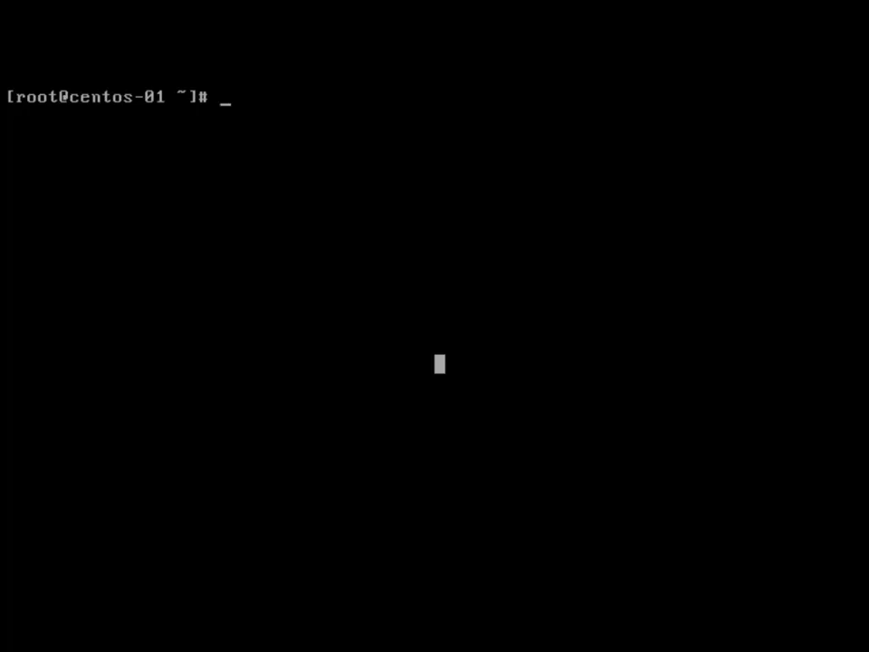
pyautogui.write('sy')
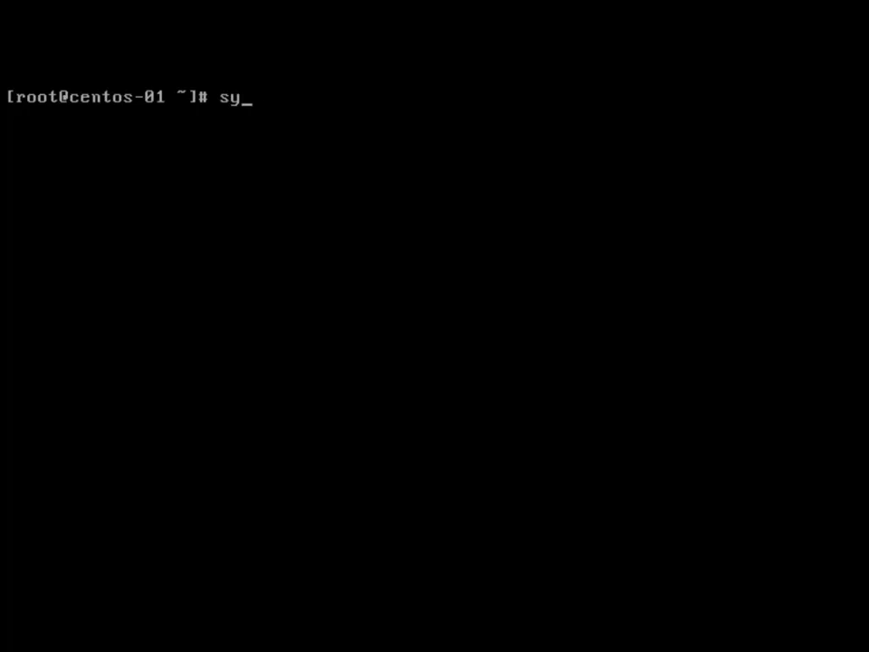
pyautogui.write('stem-config-key')
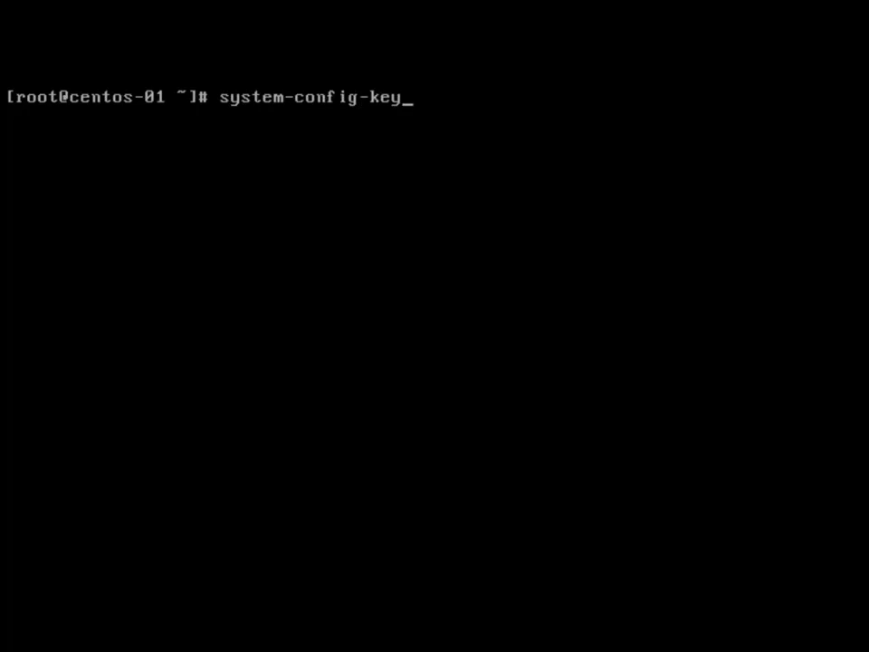
pyautogui.press('Tab')
pyautogui.press('Return')
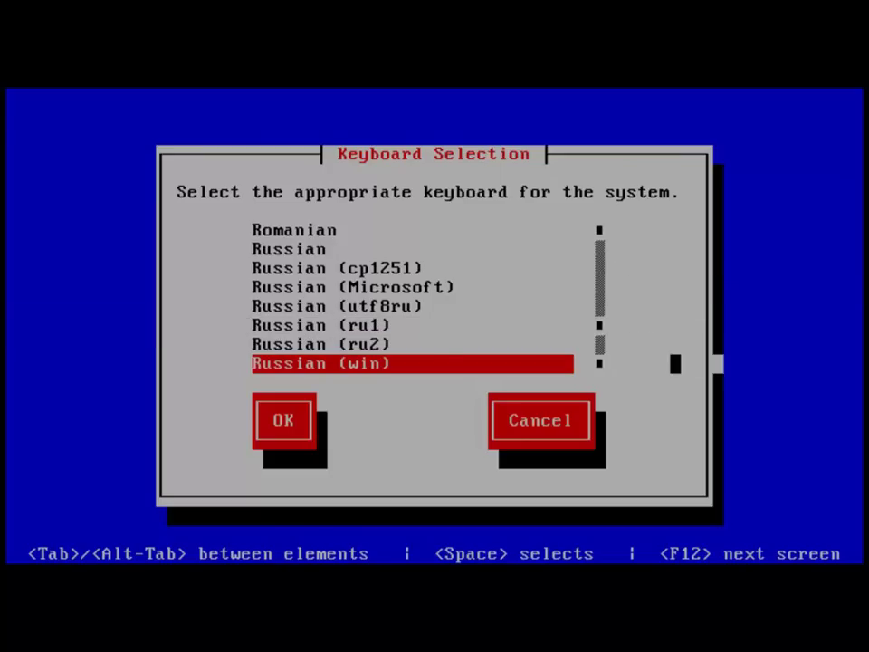
# Browse the keyboard layout list from the Russian layouts back to its beginning
pyautogui.press('Up')
pyautogui.press('Up')
pyautogui.press('Up')
pyautogui.press('Up')
pyautogui.press('Up')
pyautogui.press('Up')
pyautogui.press('Up')
pyautogui.press('Up')
pyautogui.press('Up')
pyautogui.press('Up')
pyautogui.press('Up')
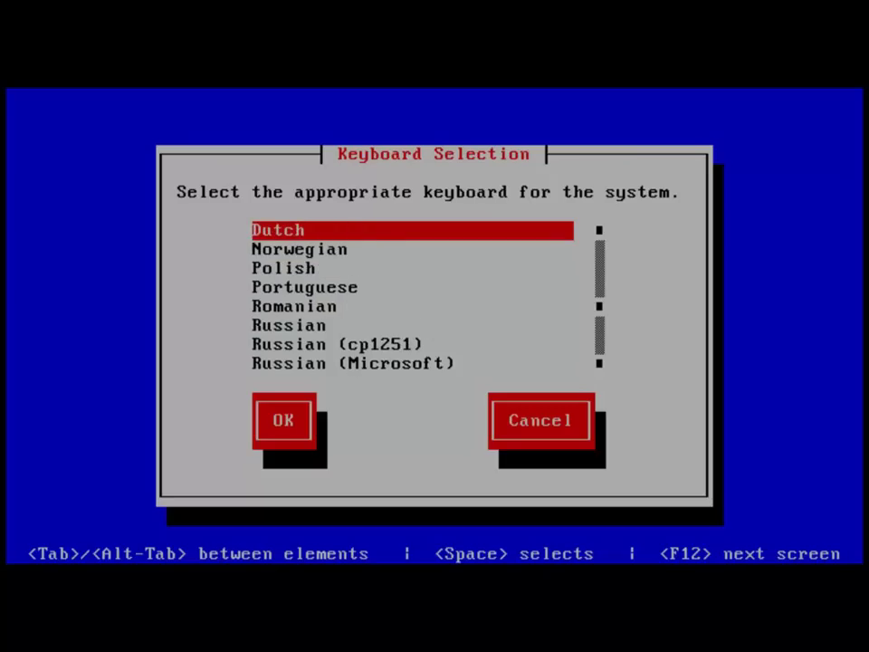
pyautogui.press('Up')
pyautogui.press('Up')
pyautogui.press('Up')
pyautogui.press('Up')
pyautogui.press('Up')
pyautogui.press('Up')
pyautogui.press('Up')
pyautogui.press('Up')
pyautogui.press('Up')
pyautogui.press('Up')
pyautogui.press('Up')
pyautogui.press('Up')
pyautogui.press('Up')
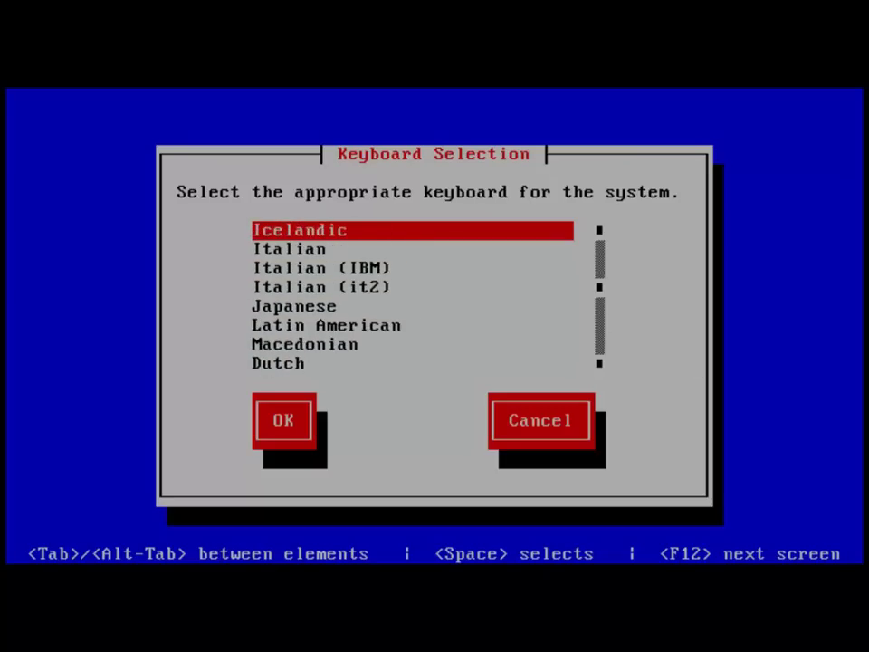
pyautogui.press('Up')
pyautogui.press('Up')
pyautogui.press('Up')
pyautogui.press('Up')
pyautogui.press('Up')
pyautogui.press('Up')
pyautogui.press('Up')
pyautogui.press('Up')
pyautogui.press('Up')
pyautogui.press('Up')
pyautogui.press('Up')
pyautogui.press('Up')
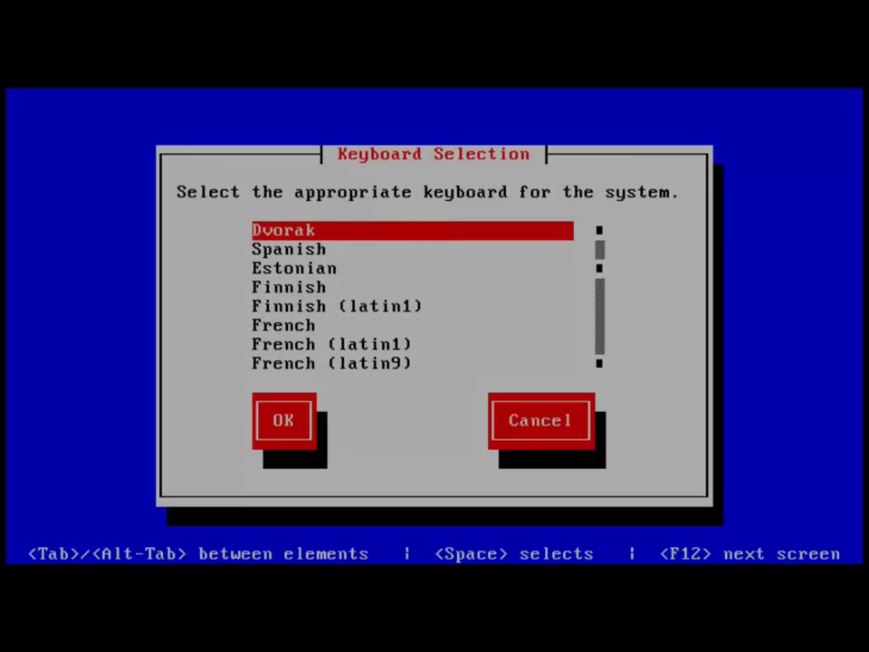
pyautogui.press('Down')
pyautogui.press('Up')
pyautogui.press('Up')
pyautogui.press('Up')
pyautogui.press('Up')
pyautogui.press('Up')
pyautogui.press('Up')
pyautogui.press('Up')
pyautogui.press('Up')
pyautogui.press('Up')
pyautogui.press('Up')
pyautogui.press('Up')
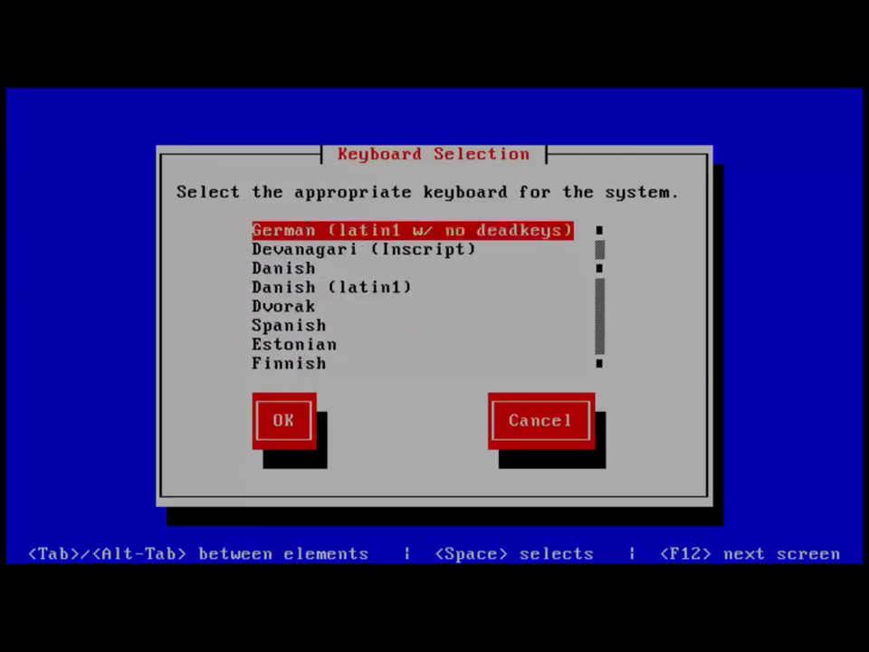
pyautogui.press('Up')
pyautogui.press('Up')
pyautogui.press('Up')
pyautogui.press('Up')
pyautogui.press('Up')
# Choose the U.S. International keyboard layout for the system and confirm the selection
pyautogui.press('Down')
pyautogui.press('Down')
pyautogui.press('Down')
pyautogui.press('Down')
pyautogui.press('Down')
pyautogui.press('Down')
pyautogui.press('Down')
pyautogui.press('Down')
pyautogui.press('Down')
pyautogui.press('Down')
pyautogui.press('Down')
pyautogui.press('Down')
pyautogui.press('Down')
pyautogui.press('Down')
pyautogui.press('Down')
pyautogui.press('Down')
pyautogui.press('Down')
pyautogui.press('Down')
pyautogui.press('Down')
pyautogui.press('Down')
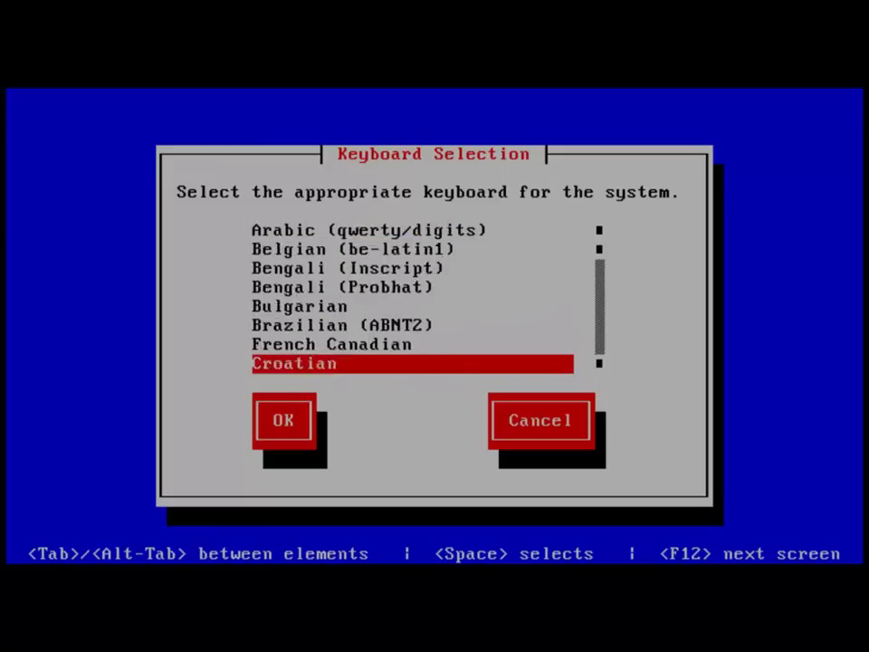
pyautogui.press('Down')
pyautogui.press('Down')
pyautogui.press('Down')
pyautogui.press('Down')
pyautogui.press('Down')
pyautogui.press('Down')
pyautogui.press('Down')
pyautogui.press('Down')
pyautogui.press('Down')
pyautogui.press('Down')
pyautogui.press('Down')
pyautogui.press('Down')
pyautogui.press('Down')
pyautogui.press('Down')
pyautogui.press('Down')
pyautogui.press('Down')
pyautogui.press('Down')
pyautogui.press('Down')
pyautogui.press('Down')
pyautogui.press('Down')
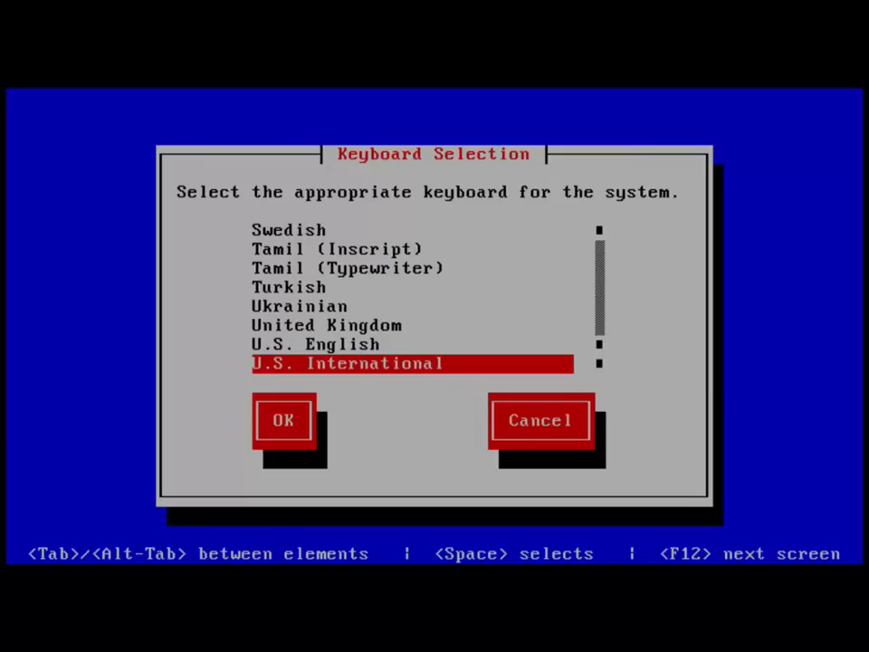
pyautogui.press('Tab')
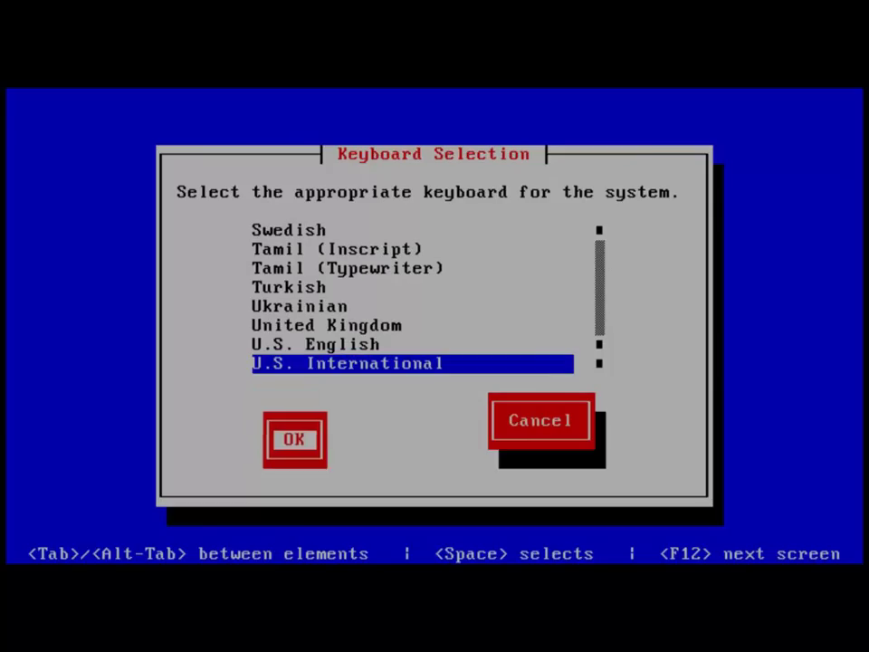
pyautogui.press('Return')
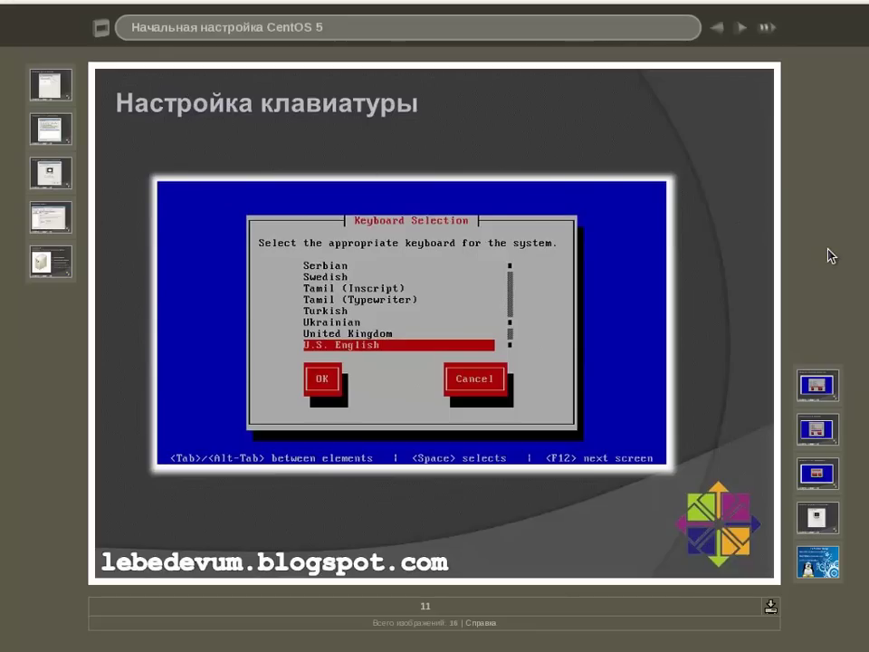
# Show the language settings slide, and run system-config-language in the text console, cancelling its language selection
pyautogui.click(808, 378)
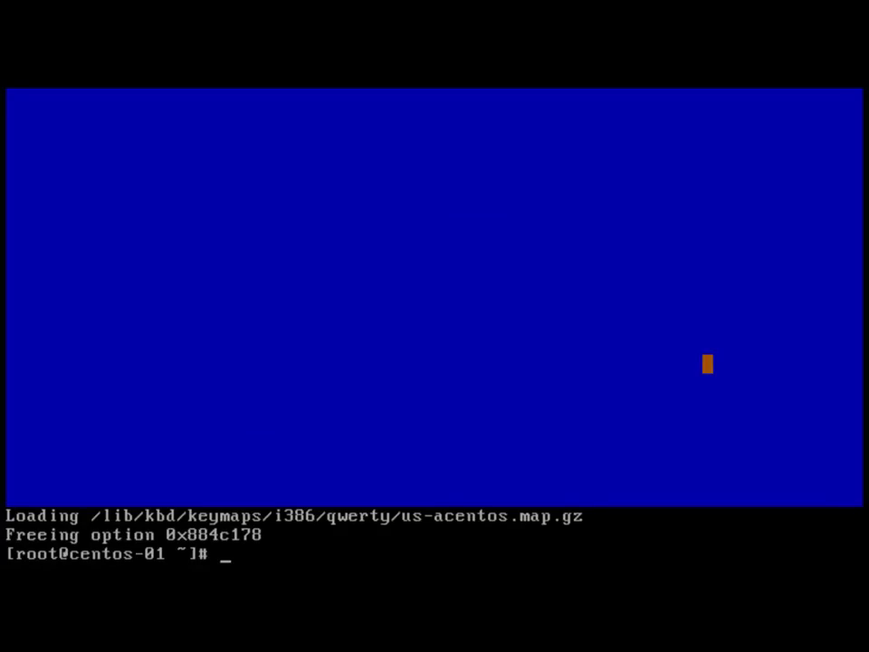
pyautogui.write('system-config-l')
pyautogui.press('Tab')
pyautogui.press('Return')
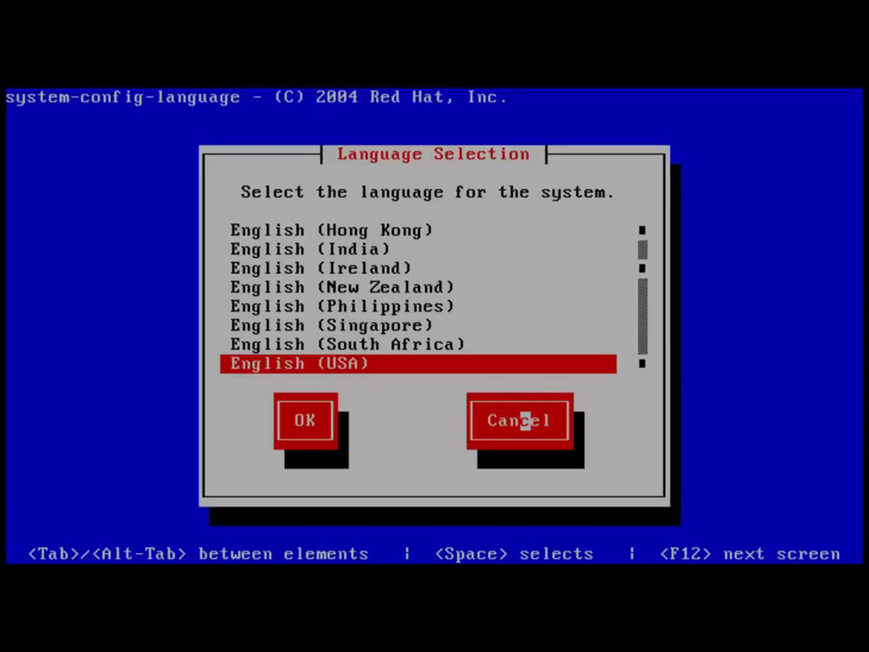
pyautogui.press('Tab')
pyautogui.press('Tab')
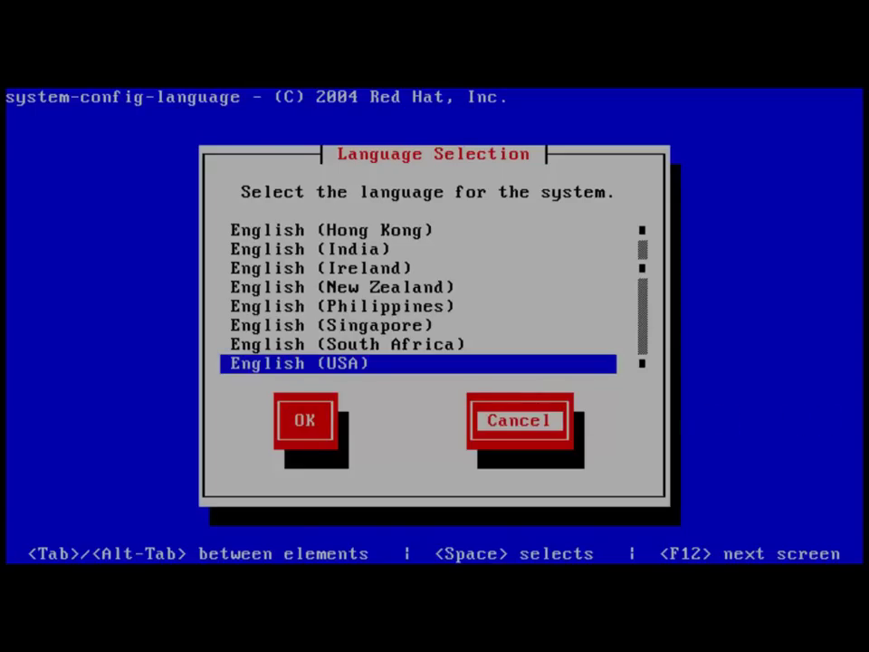
pyautogui.press('Return')
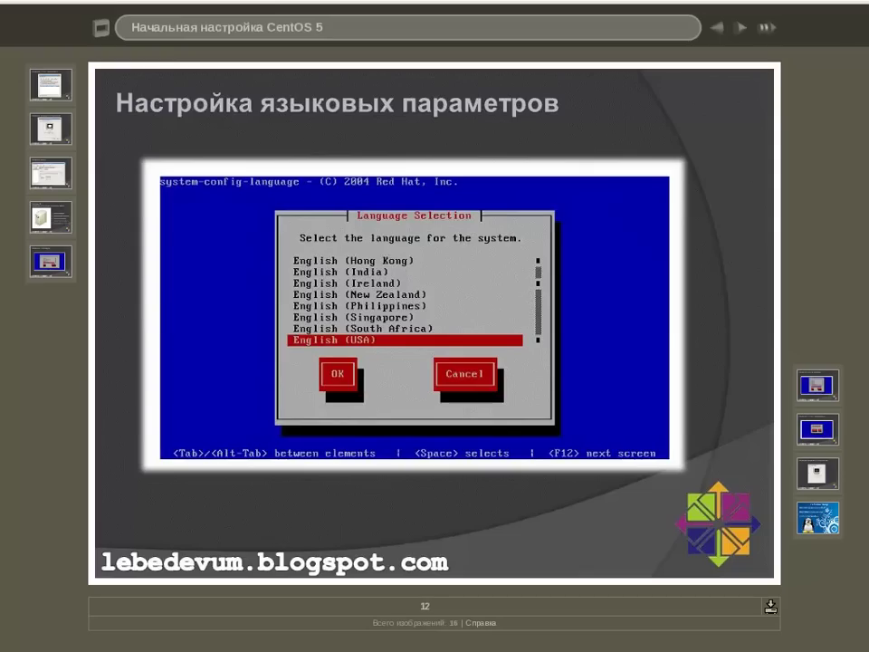
# Show the date and time settings slide, and launch system-config-date from the text console
pyautogui.click(827, 396)
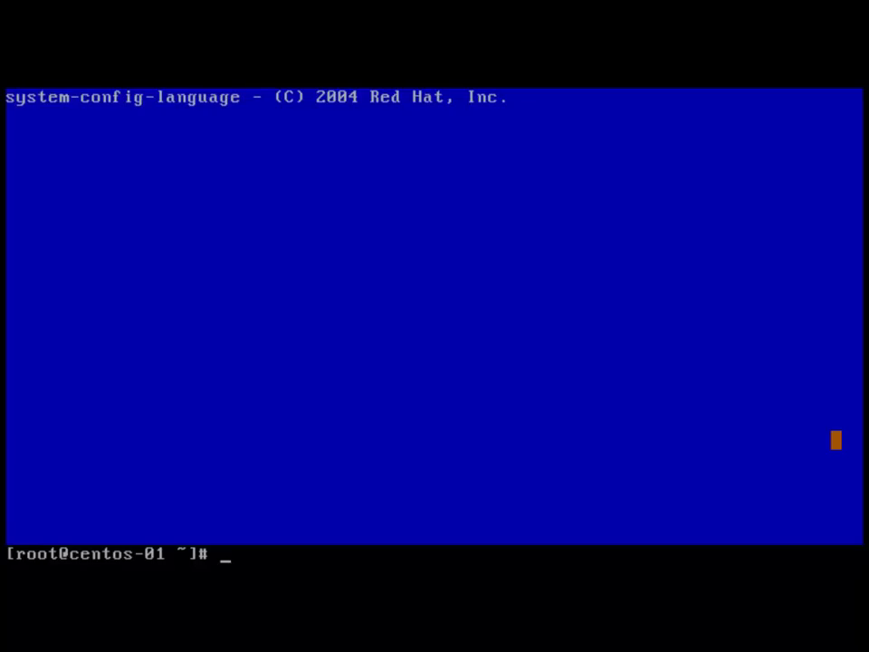
pyautogui.write('system-co')
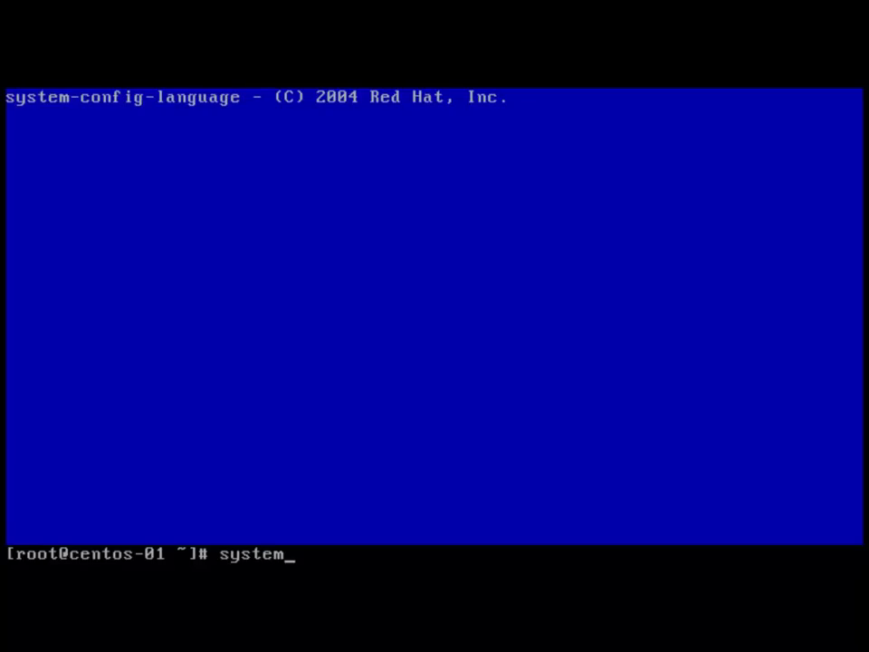
pyautogui.write('nfig-date')
pyautogui.press('Return')
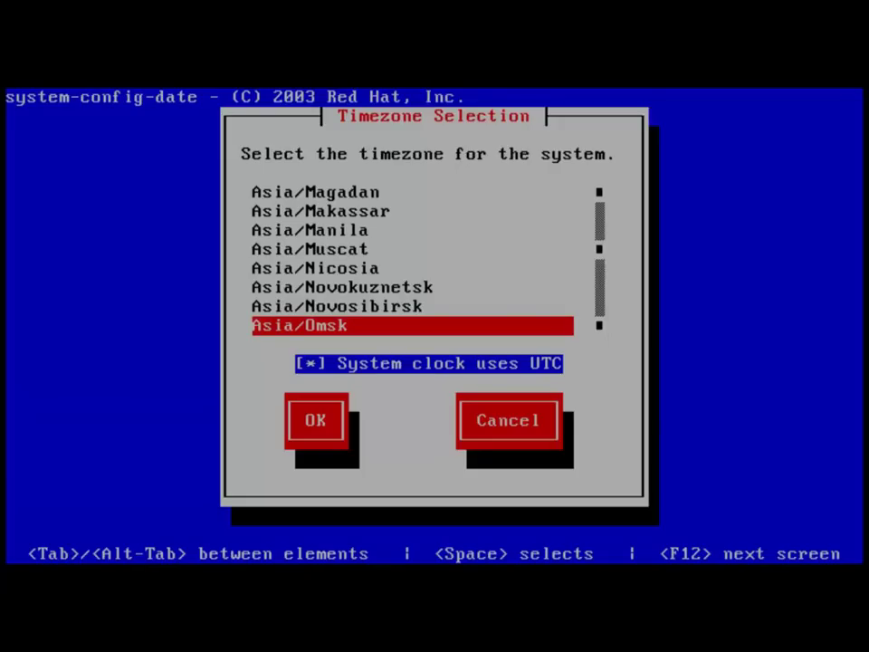
# Look through the Asian timezones around Asia/Omsk, and cancel the timezone selection
pyautogui.press('Up')
pyautogui.press('Up')
pyautogui.press('Up')
pyautogui.press('Up')
pyautogui.press('Down')
pyautogui.press('Down')
pyautogui.press('Down')
pyautogui.press('Down')
pyautogui.press('Tab')
pyautogui.press('Tab')
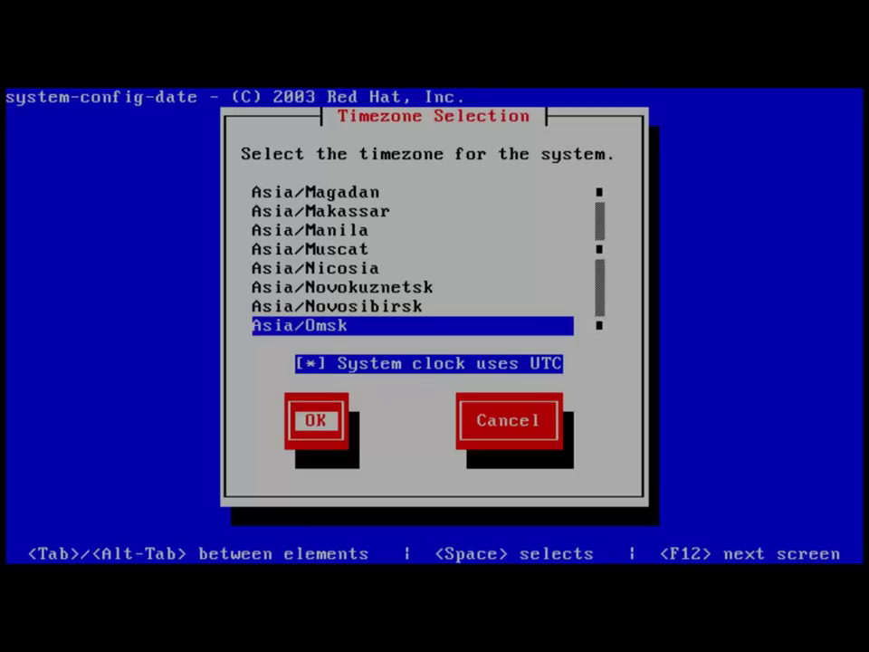
pyautogui.press('Tab')
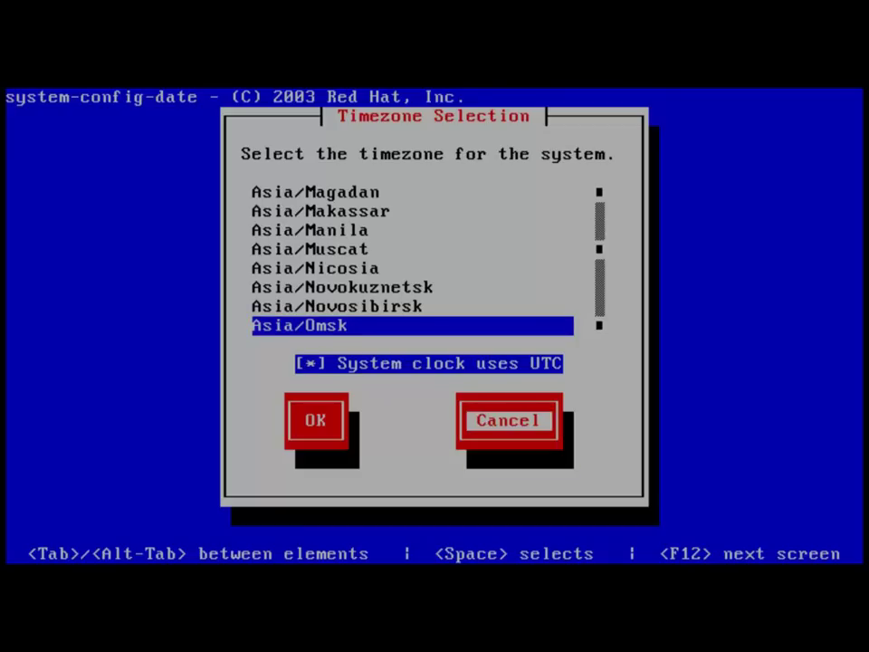
pyautogui.press('Return')
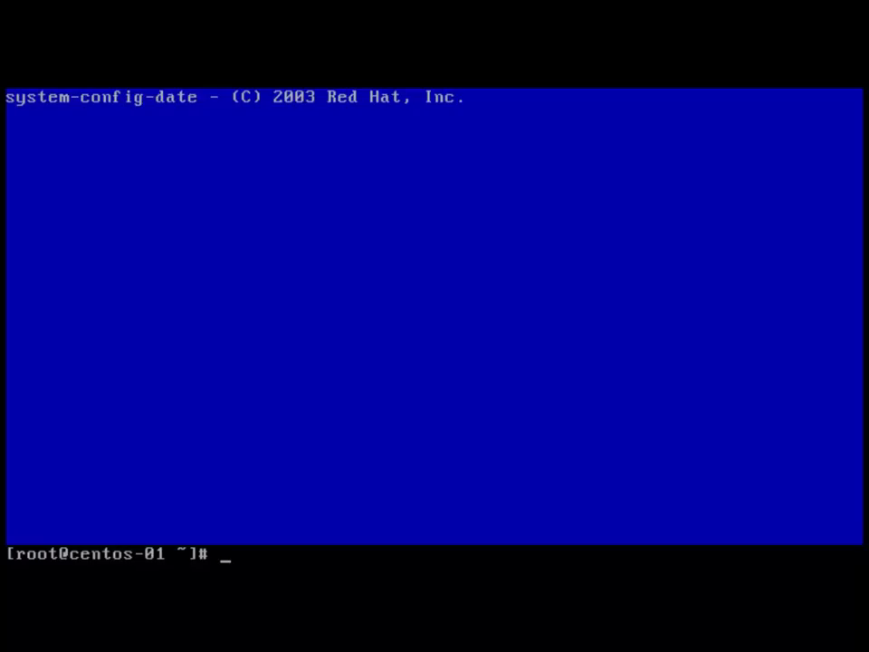
# Open the timezone selection with the dateconfig command and cancel it
pyautogui.write('dateconfig')
pyautogui.press('Return')
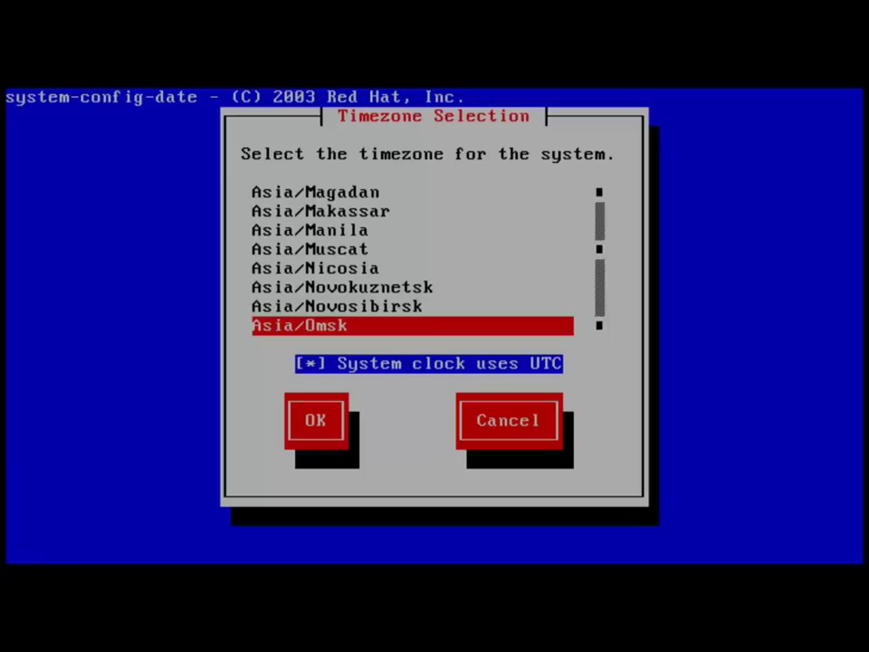
pyautogui.press('Tab')
pyautogui.press('Tab')
pyautogui.press('Tab')
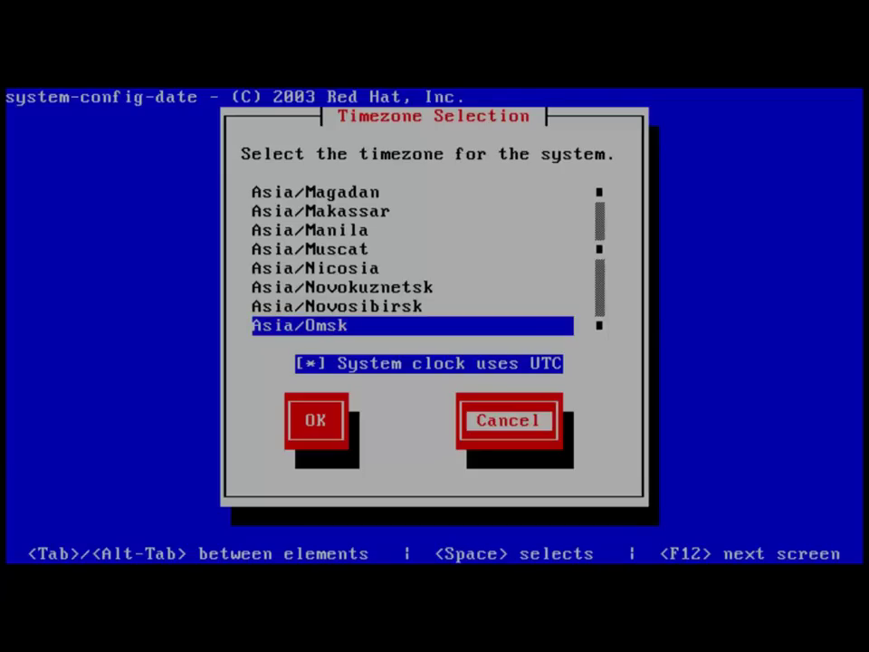
pyautogui.press('Return')
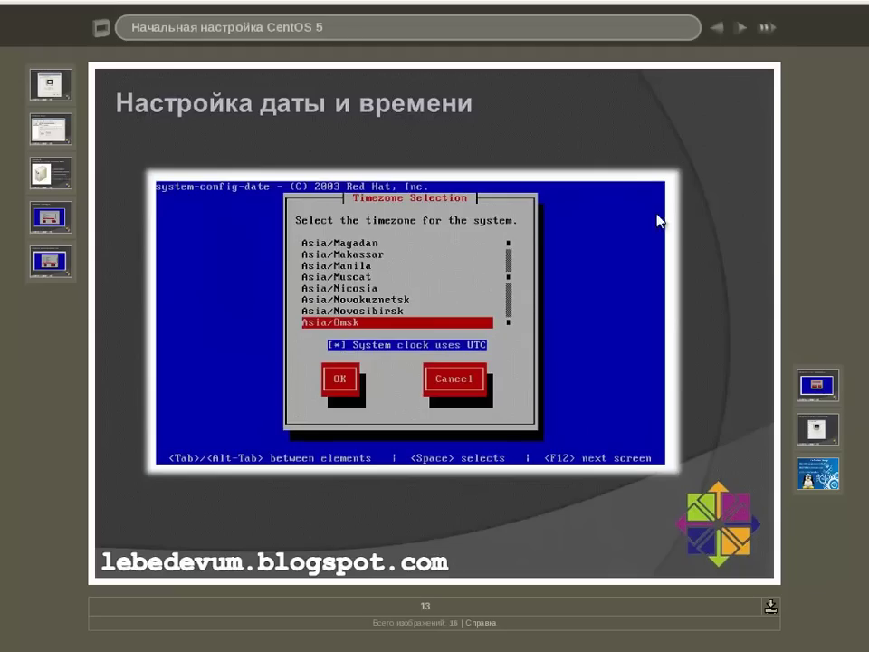
# Show the network settings slide, and open the eth0 device settings in system-config-network from the text console
pyautogui.click(826, 393)
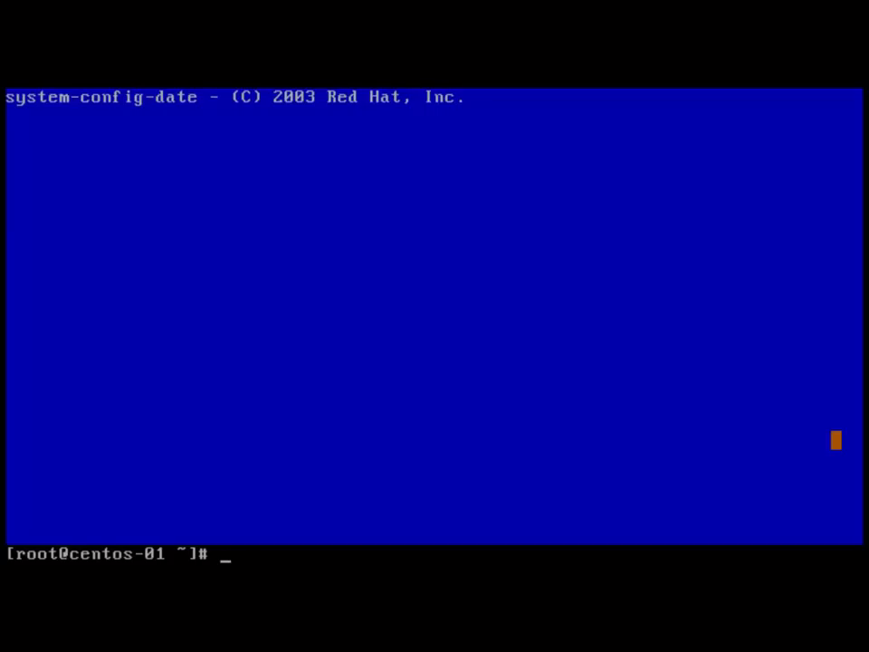
pyautogui.write('system-config-network')
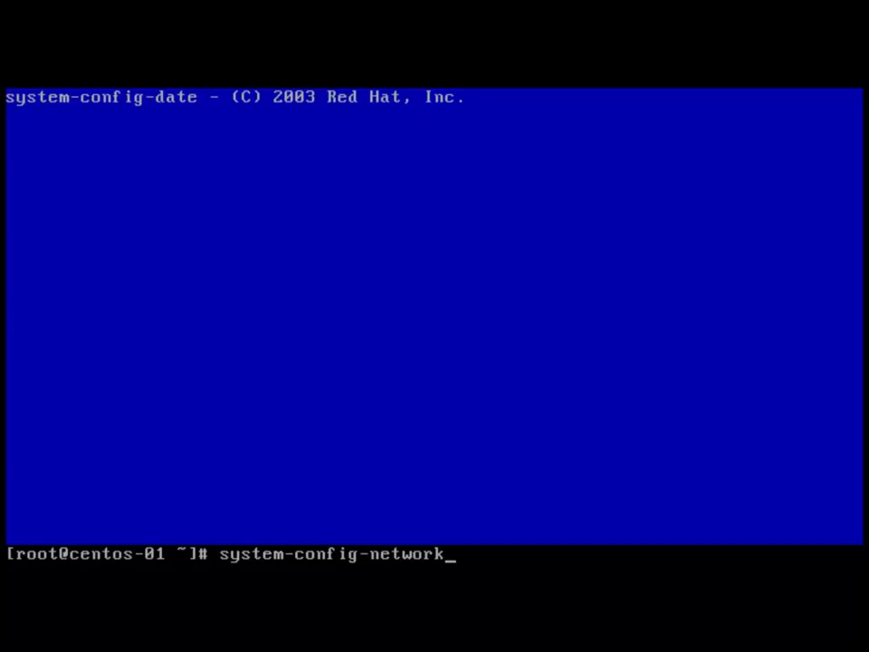
pyautogui.press('Return')
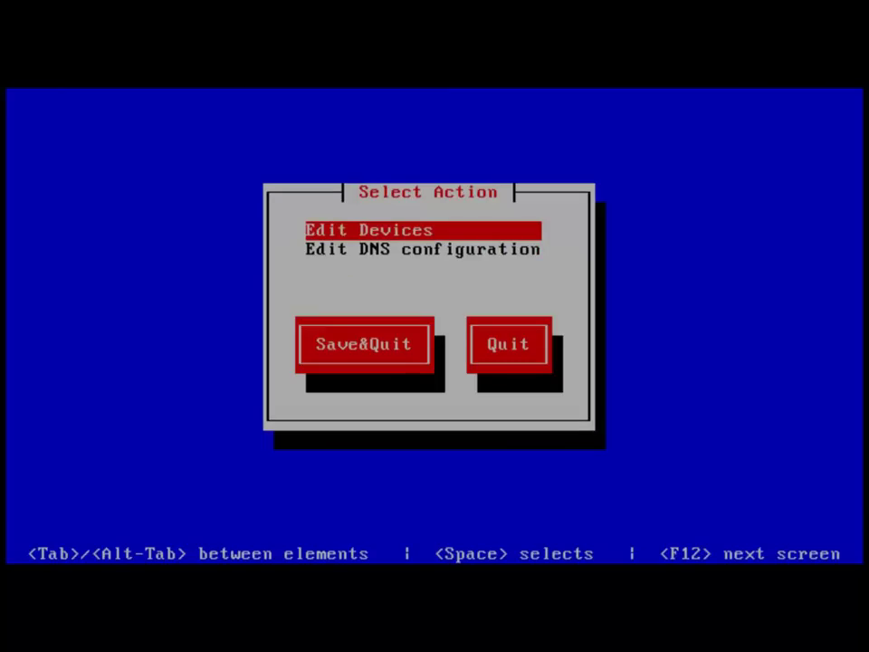
pyautogui.press('Tab')
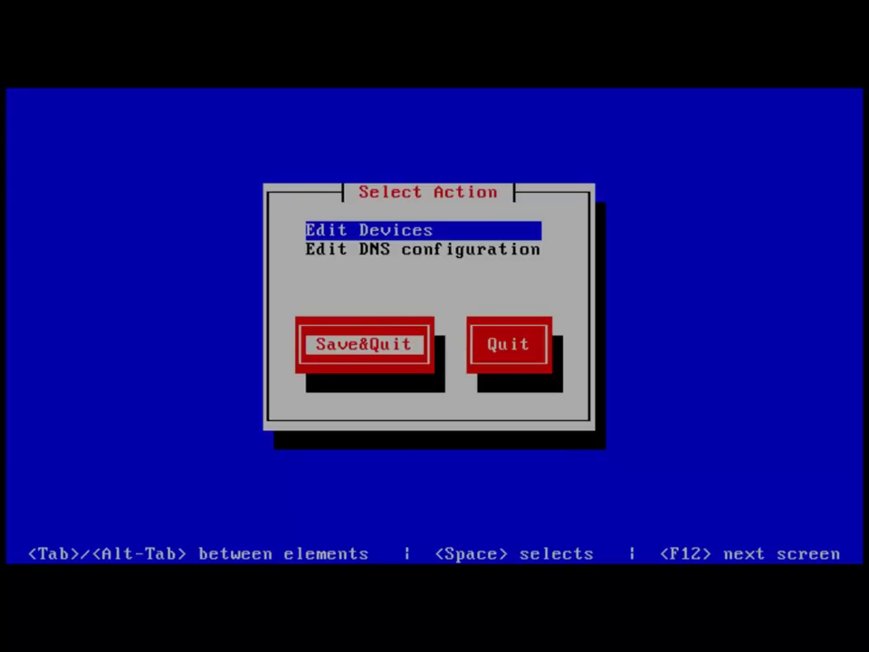
pyautogui.press('Tab')
pyautogui.press('Tab')
pyautogui.press('Return')
pyautogui.press('Return')
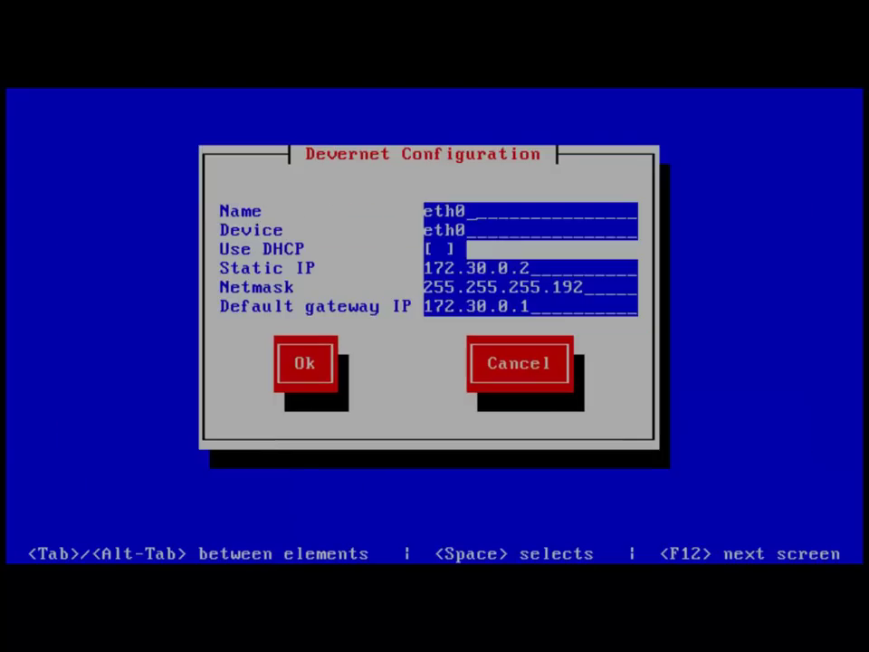
# Examine the eth0 name, DHCP, static IP, netmask and gateway fields, and cancel the device editing
pyautogui.press('Tab')
pyautogui.press('Tab')
pyautogui.press('Tab')
pyautogui.press('Tab')
pyautogui.press('Tab')
pyautogui.press('Tab')
pyautogui.press('Tab')
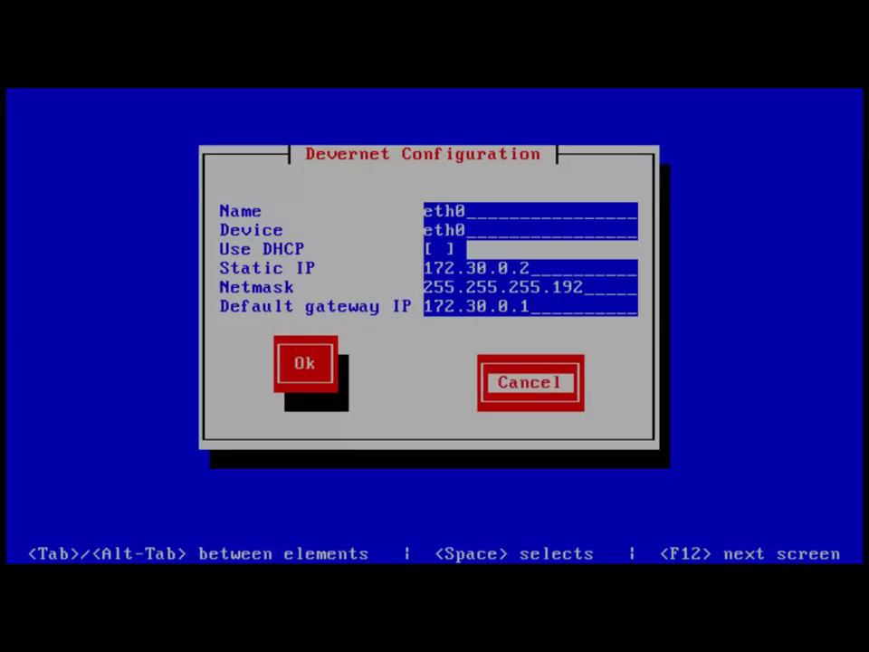
pyautogui.press('Return')
pyautogui.press('Tab')
pyautogui.press('Tab')
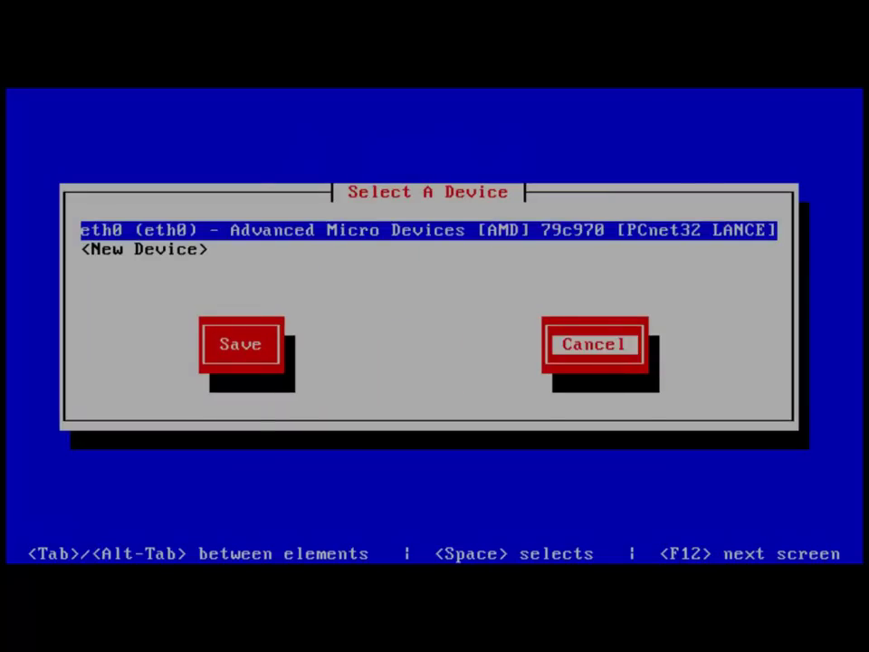
pyautogui.press('Return')
# Save the network configuration and quit the utility
pyautogui.press('Down')
pyautogui.press('Tab')
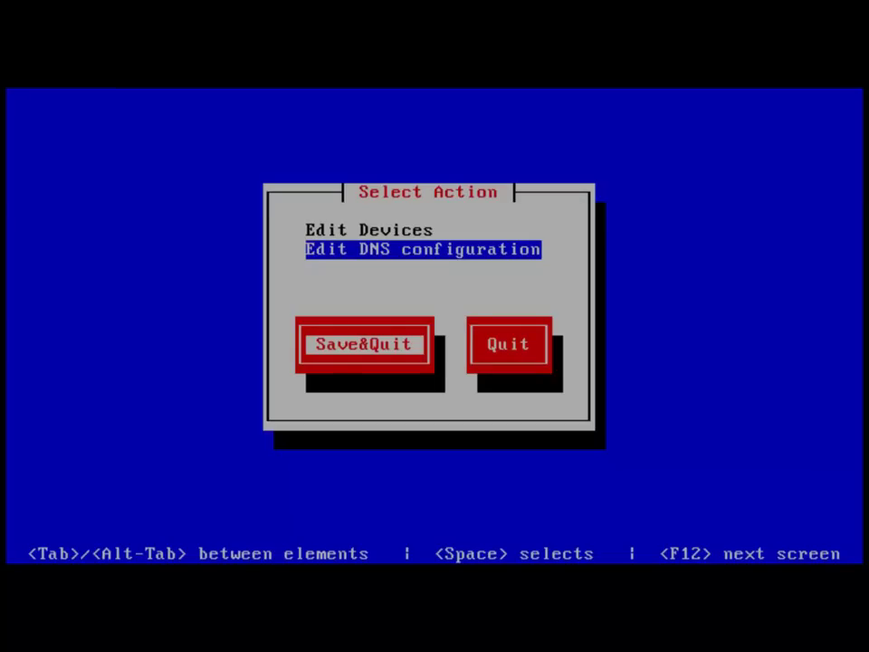
pyautogui.press('Return')
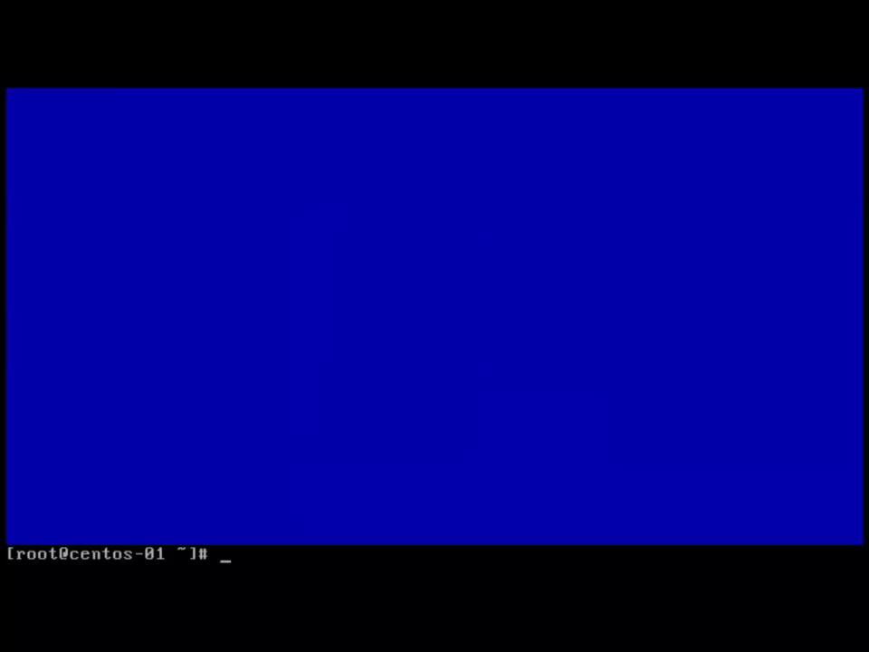
# Run the network configuration utility again from the console and open its DNS configuration
pyautogui.press('Return')
pyautogui.press('Up')
pyautogui.press('Return')
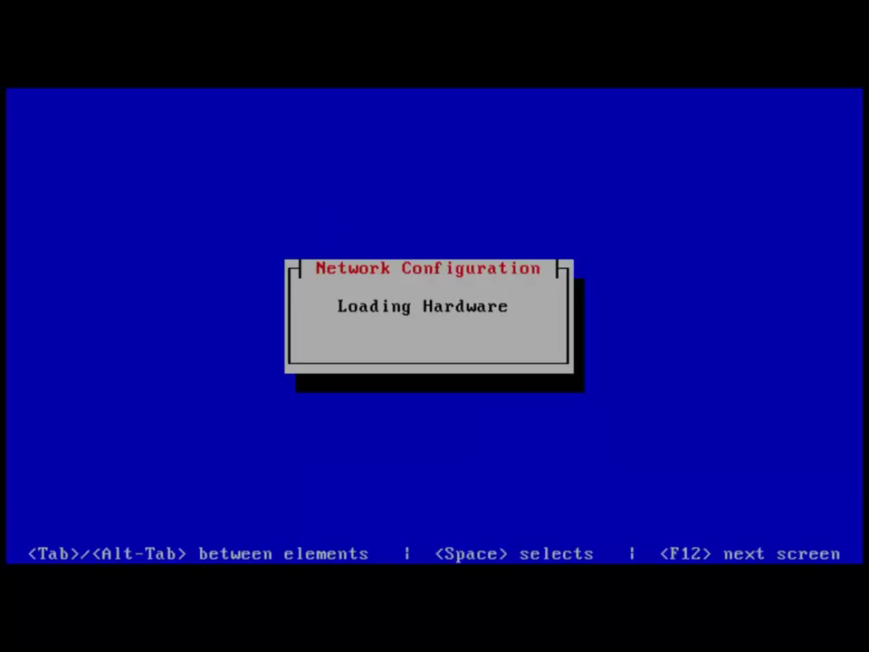
pyautogui.press('Down')
pyautogui.press('Tab')
pyautogui.hotkey('shift', 'Tab')
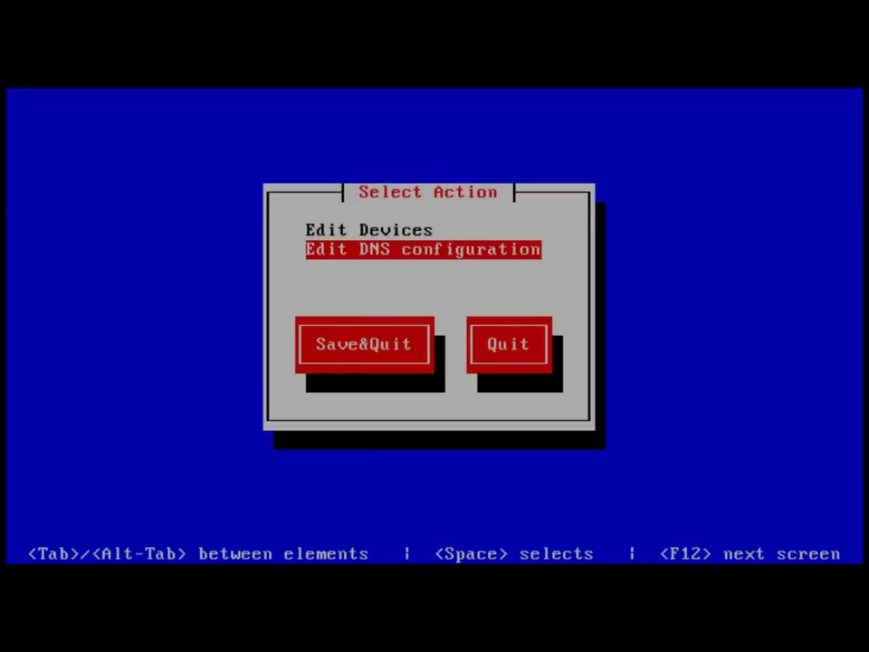
pyautogui.press('Return')
# Examine the hostname, DNS server and search domain fields of the DNS configuration
pyautogui.press('Tab')
pyautogui.press('Tab')
pyautogui.press('Tab')
pyautogui.press('Tab')
pyautogui.press('Tab')
pyautogui.press('Tab')
pyautogui.press('Tab')
pyautogui.press('Tab')
pyautogui.press('Tab')
pyautogui.press('Tab')
pyautogui.press('Tab')
pyautogui.press('Tab')
pyautogui.press('Tab')
pyautogui.press('Tab')
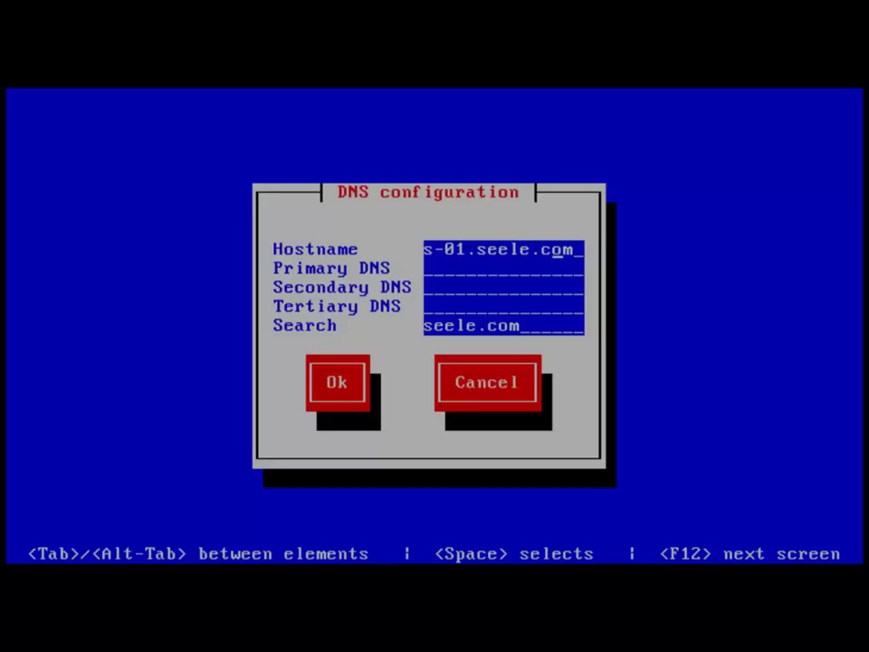
# Read through the full hostname from its beginning in the DNS configuration
pyautogui.press('Home')
pyautogui.press('Right')
pyautogui.press('Right')
pyautogui.press('Right')
pyautogui.press('Right')
pyautogui.press('Right')
pyautogui.press('Right')
pyautogui.press('Right')
pyautogui.press('Right')
pyautogui.press('Right')
pyautogui.press('Right')
pyautogui.press('Right')
pyautogui.press('Right')
pyautogui.press('Right')
pyautogui.press('Right')
pyautogui.press('Right')
pyautogui.press('Right')
pyautogui.press('Right')
pyautogui.press('Right')
pyautogui.press('Right')
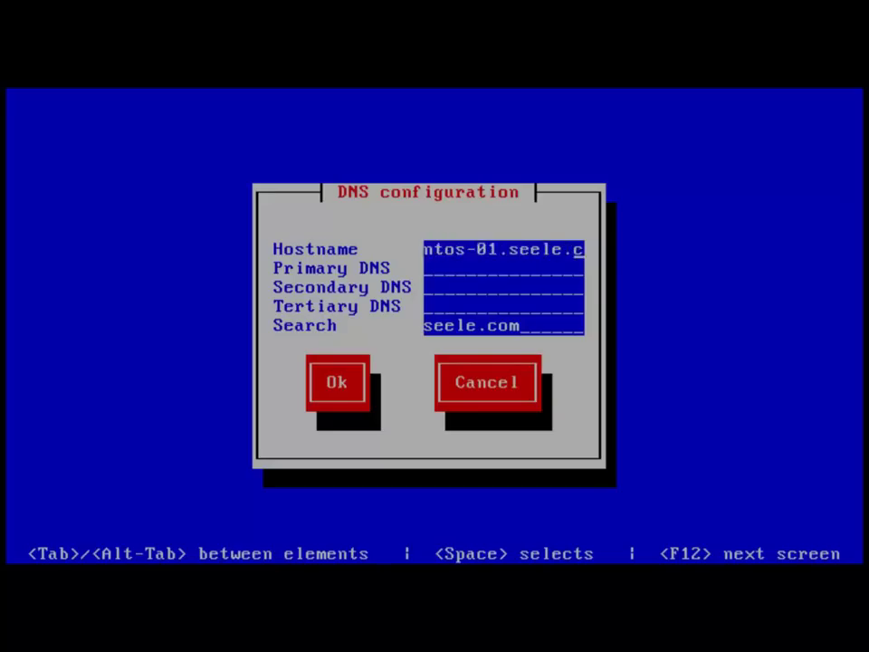
# Review the primary, secondary and tertiary DNS fields and the search domain once more
pyautogui.press('Tab')
pyautogui.press('Tab')
pyautogui.press('Tab')
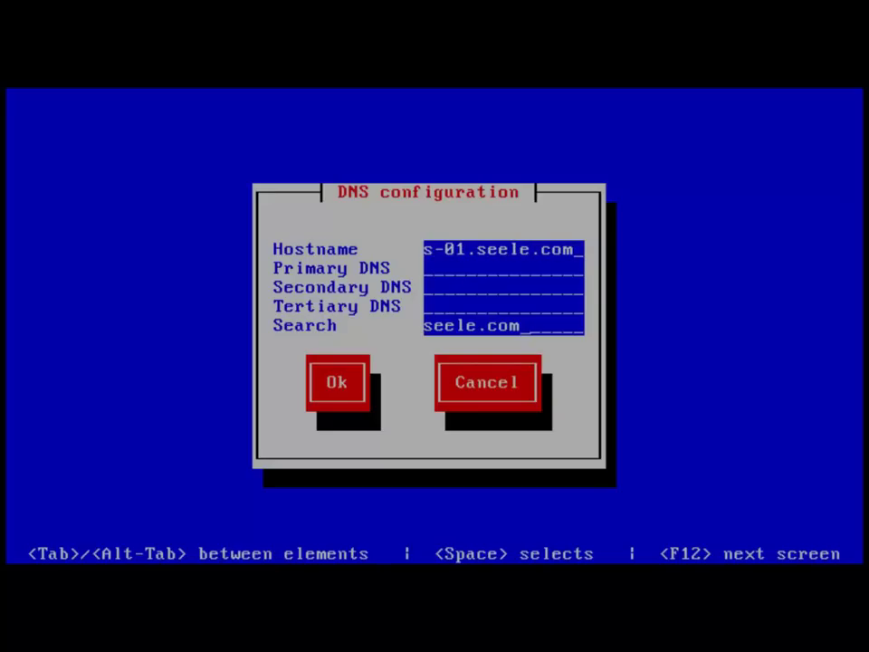
pyautogui.press('Tab')
pyautogui.press('Tab')
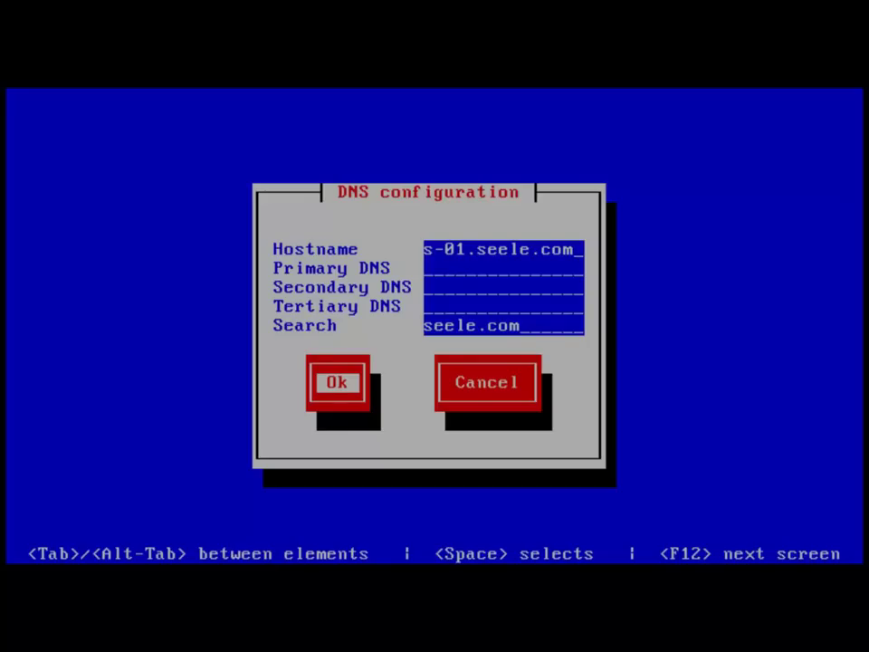
pyautogui.press('Tab')
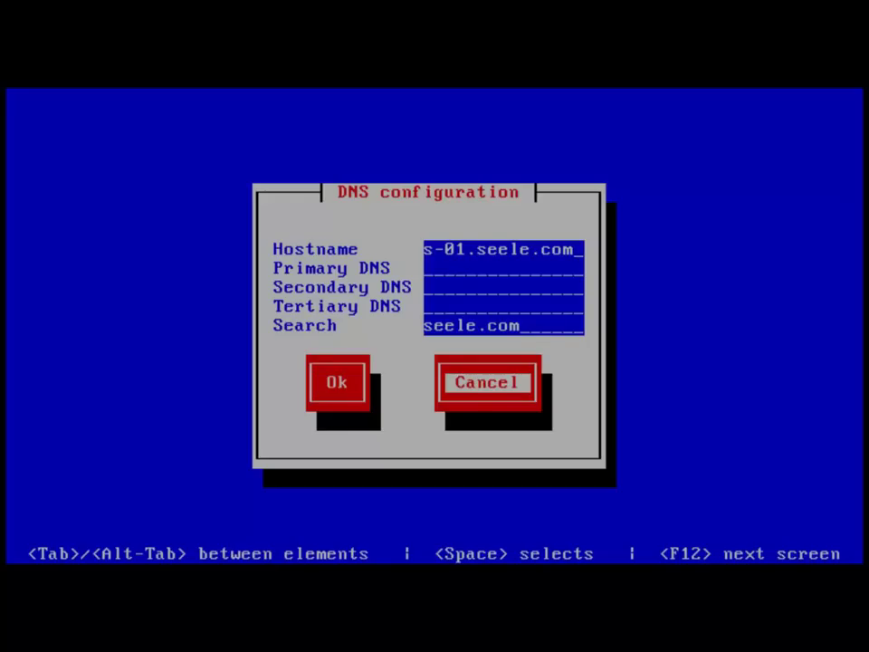
pyautogui.press('Tab')
pyautogui.press('Tab')
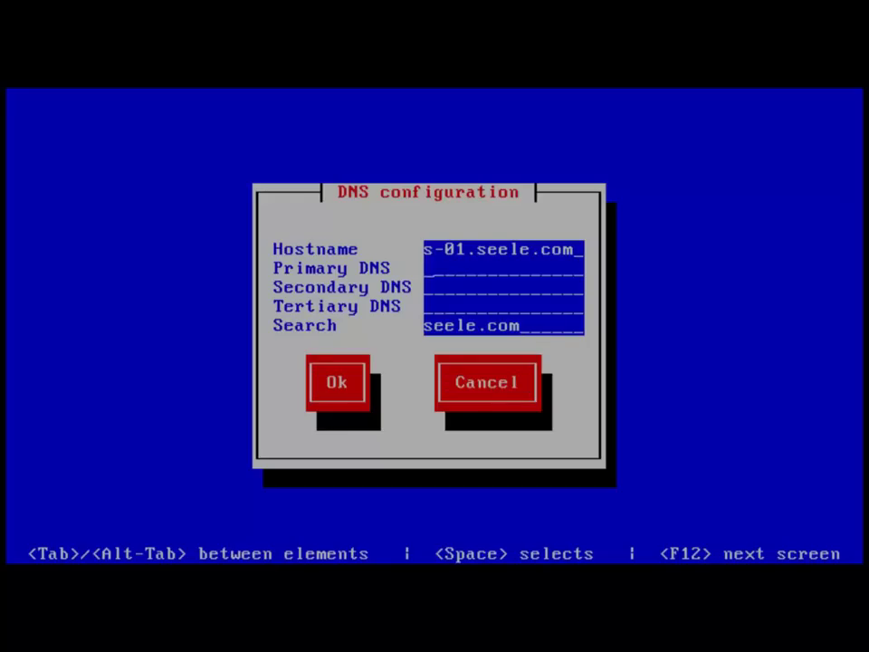
pyautogui.press('Tab')
pyautogui.press('Tab')
pyautogui.press('Tab')
pyautogui.press('Tab')
pyautogui.press('Tab')
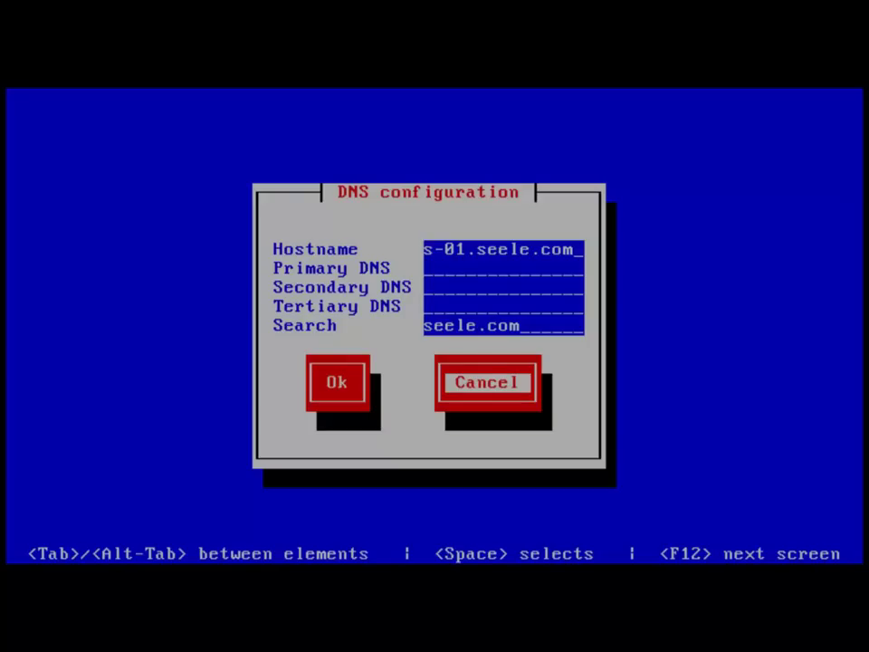
# Cancel the DNS editing and quit the network utility without saving
pyautogui.press('Return')
pyautogui.press('Tab')
pyautogui.press('Tab')
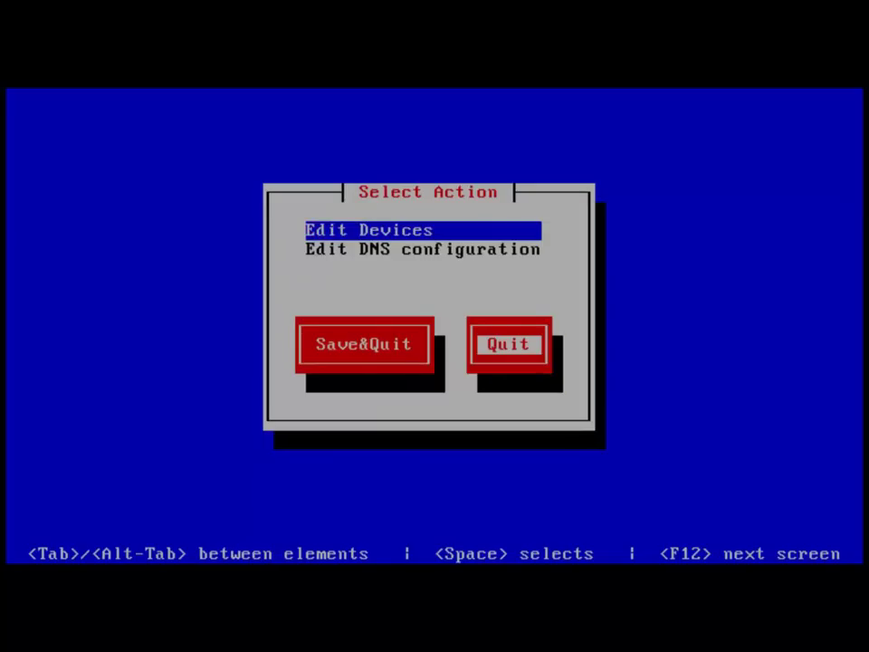
pyautogui.press('Return')
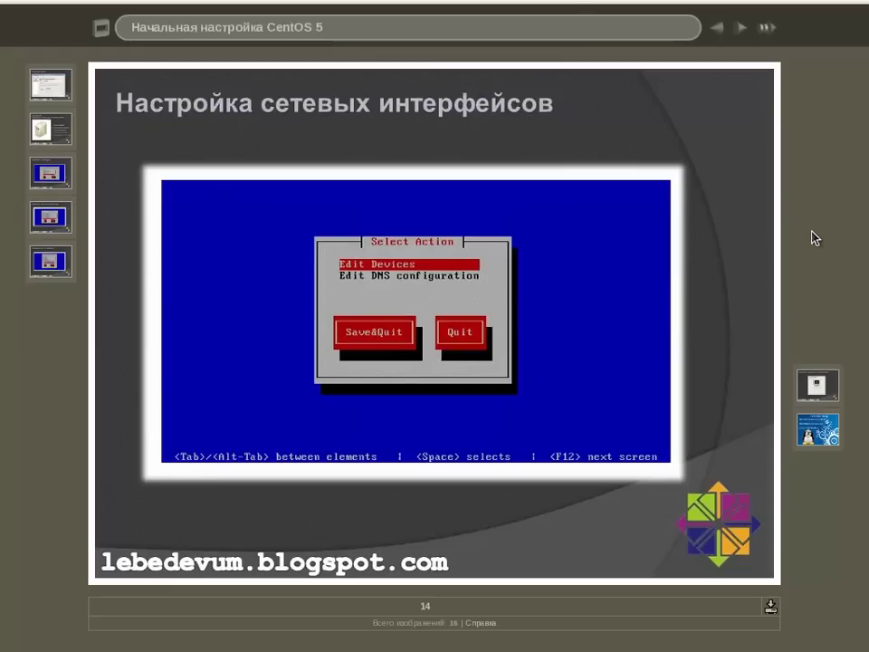
# Show the graphics settings slide, and launch system-config-display from the text console
pyautogui.click(812, 391)
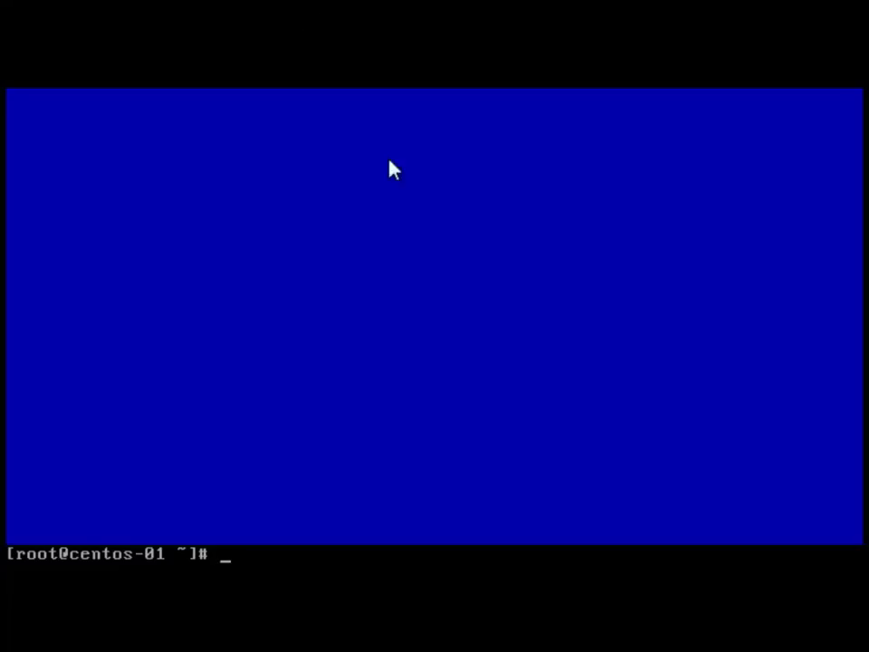
pyautogui.write('system')
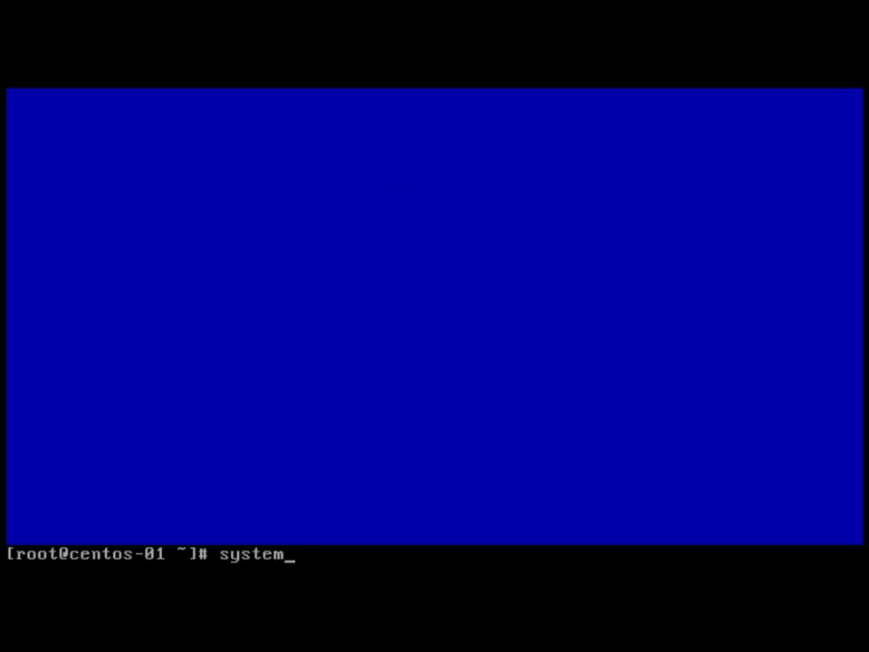
pyautogui.write('-config-display')
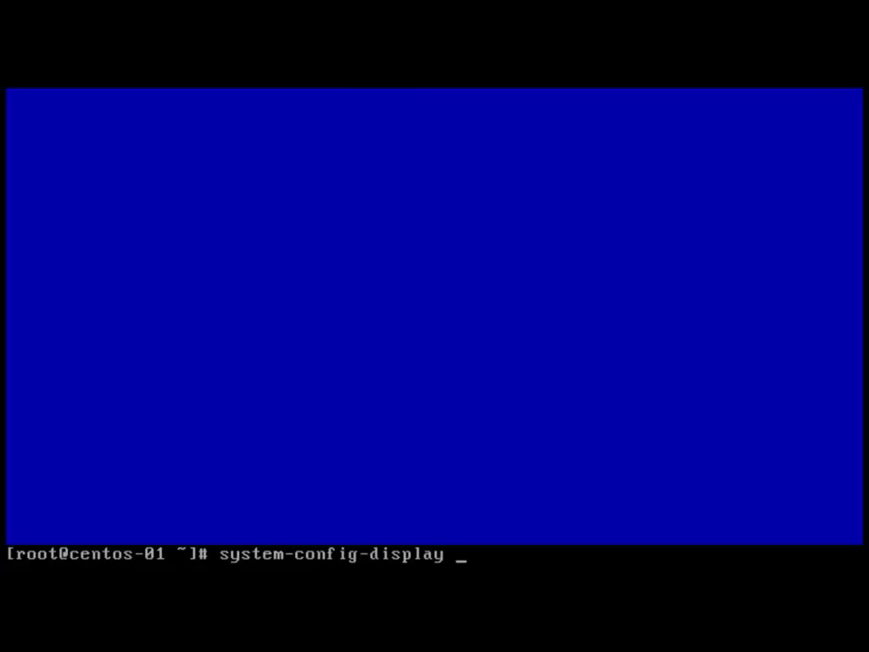
pyautogui.press('Return')
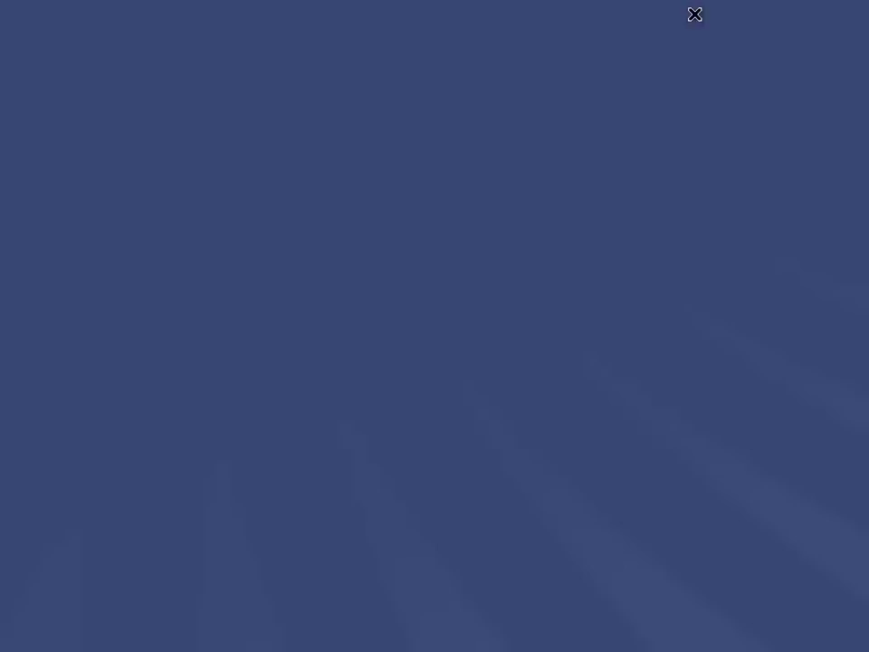
# Examine the hardware and dual head options, and return to the resolution and color depth settings
pyautogui.moveTo(493, 145); pyautogui.dragTo(484, 84)
pyautogui.click(351, 121)
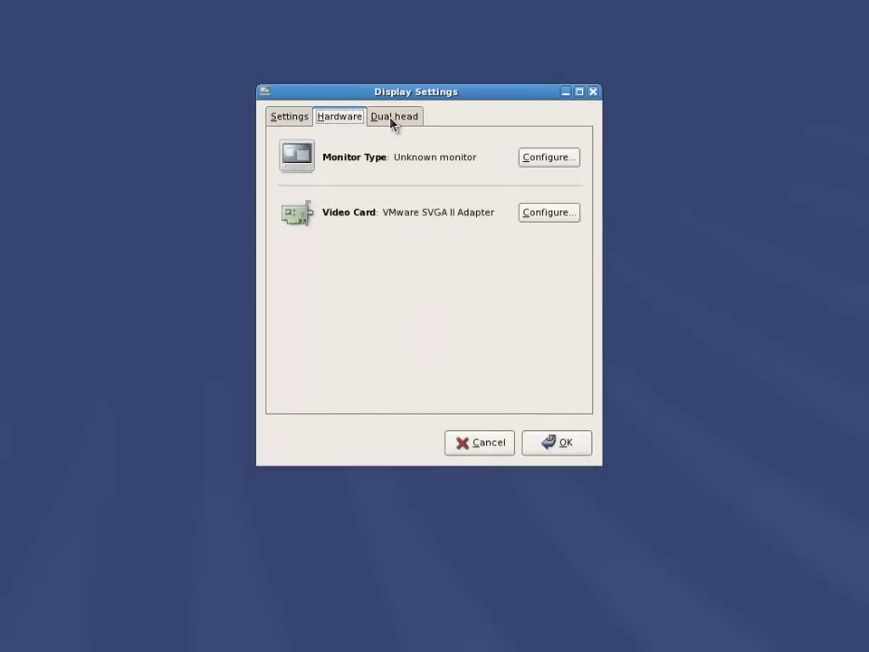
pyautogui.click(392, 120)
pyautogui.click(291, 118)
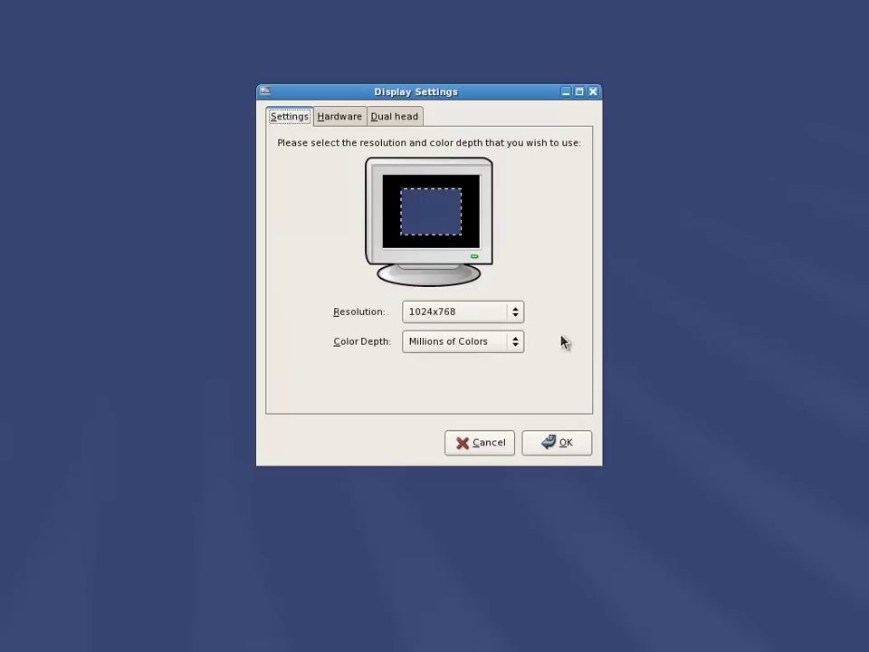
# Save the display settings, highlight the configuration file path in the notice, and dismiss it
pyautogui.click(565, 449)
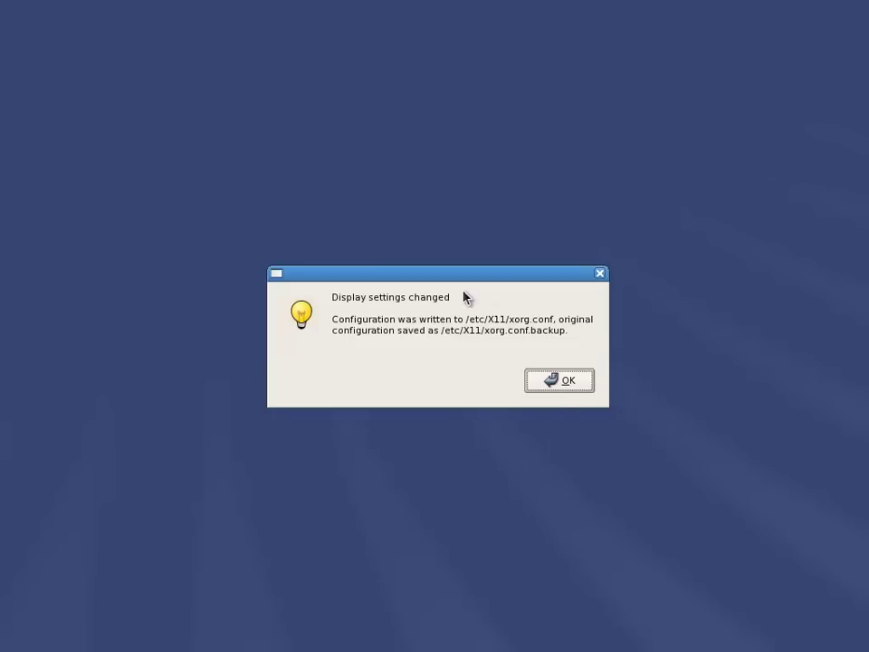
pyautogui.moveTo(337, 319); pyautogui.dragTo(604, 329)
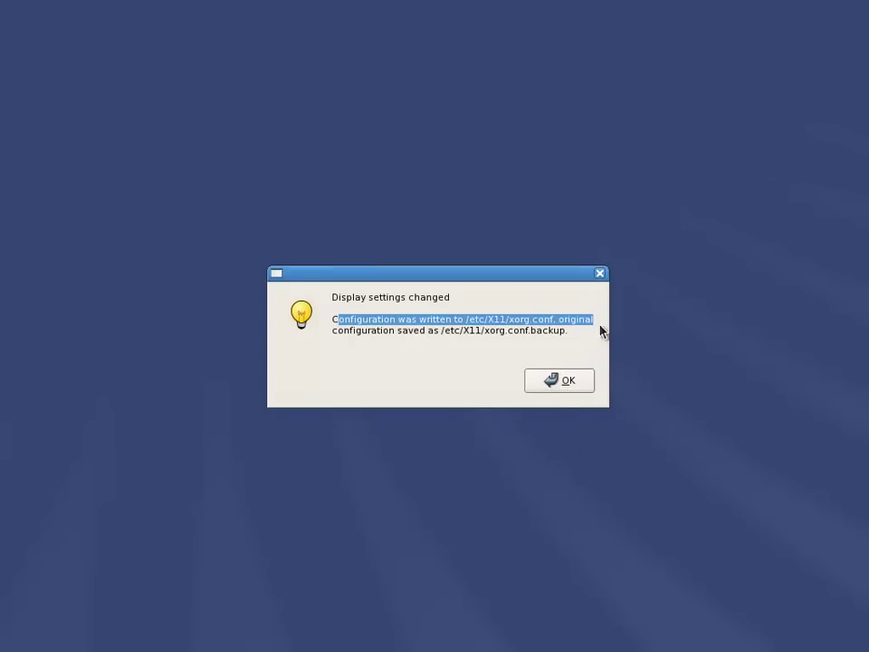
pyautogui.press('Return')
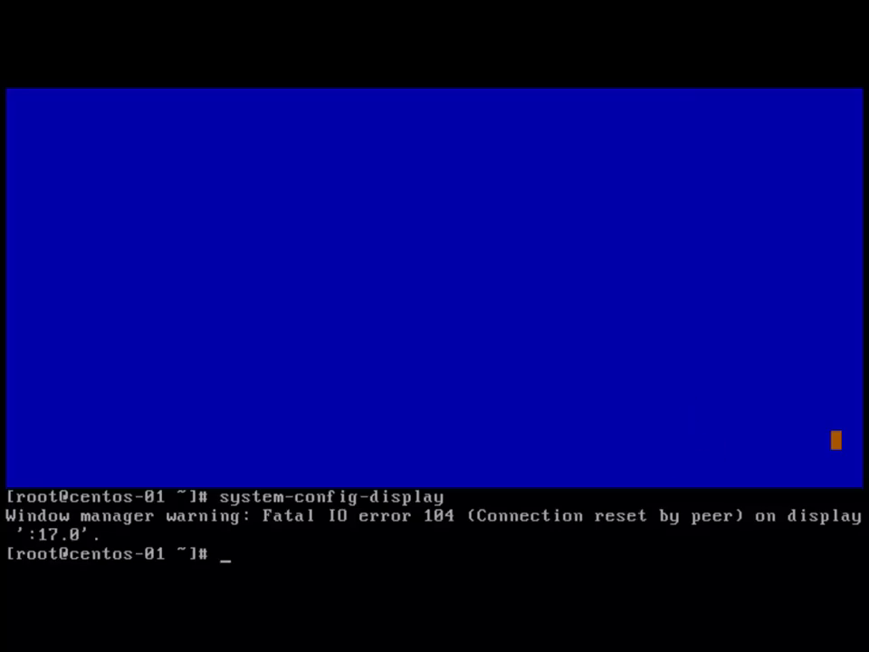
# Switch the system to the graphical runlevel with the init 5 command
pyautogui.write('init ')
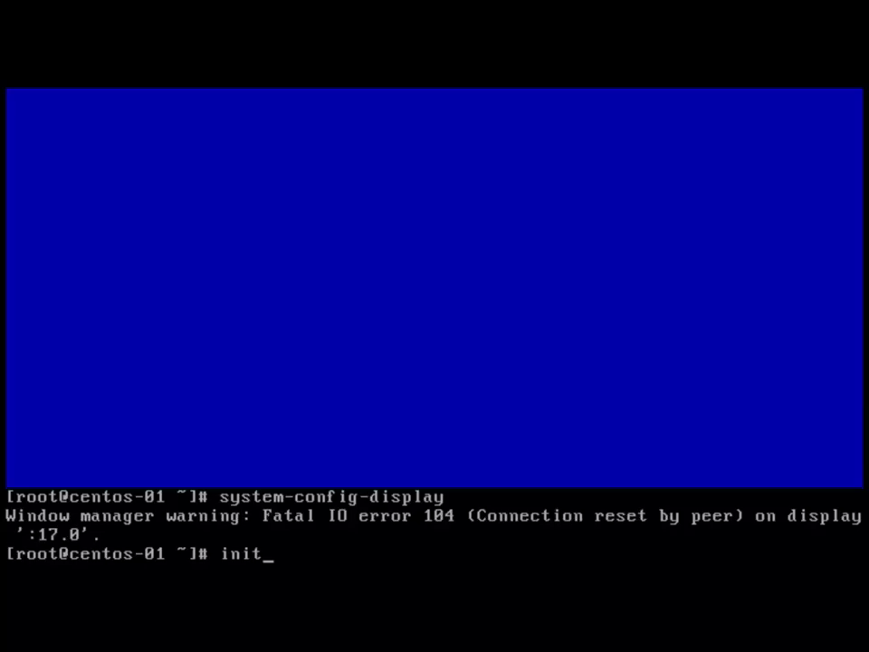
pyautogui.write('5')
pyautogui.press('BackSpace')
pyautogui.write('5')
pyautogui.press('Return')
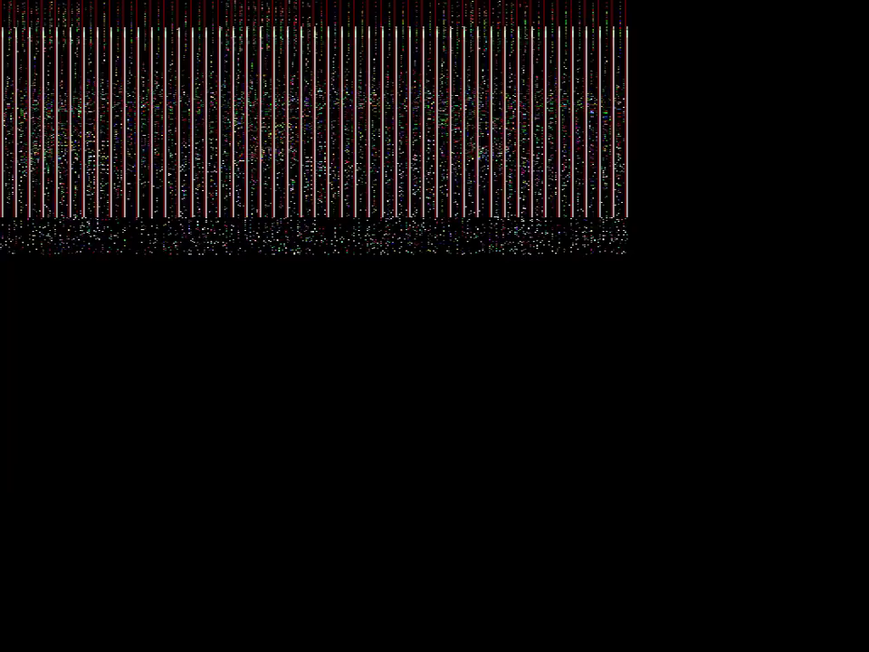
# Log in to the graphical session as root with the account password
pyautogui.write('root')
pyautogui.press('Return')
pyautogui.write('•••••••')
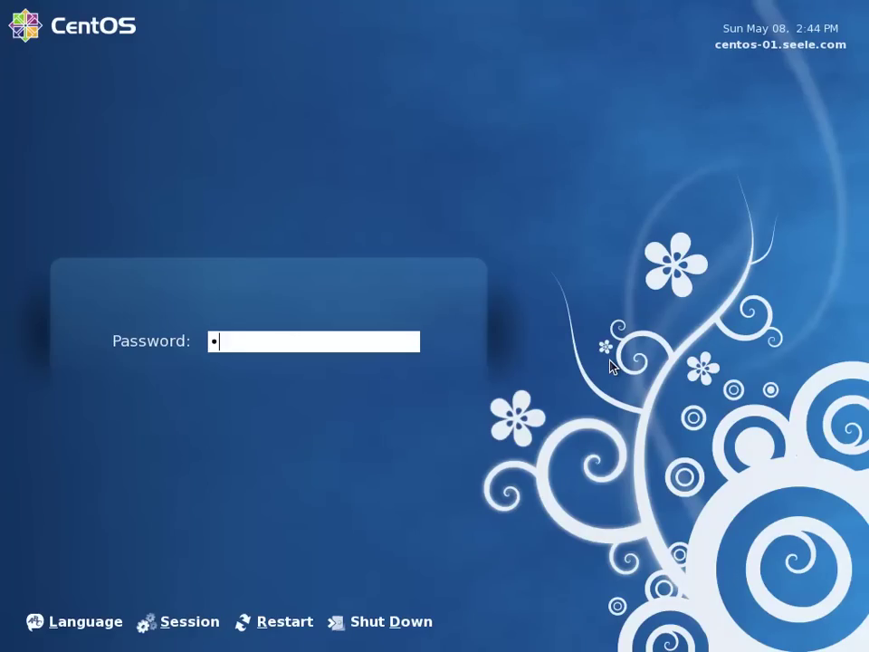
pyautogui.press('Return')
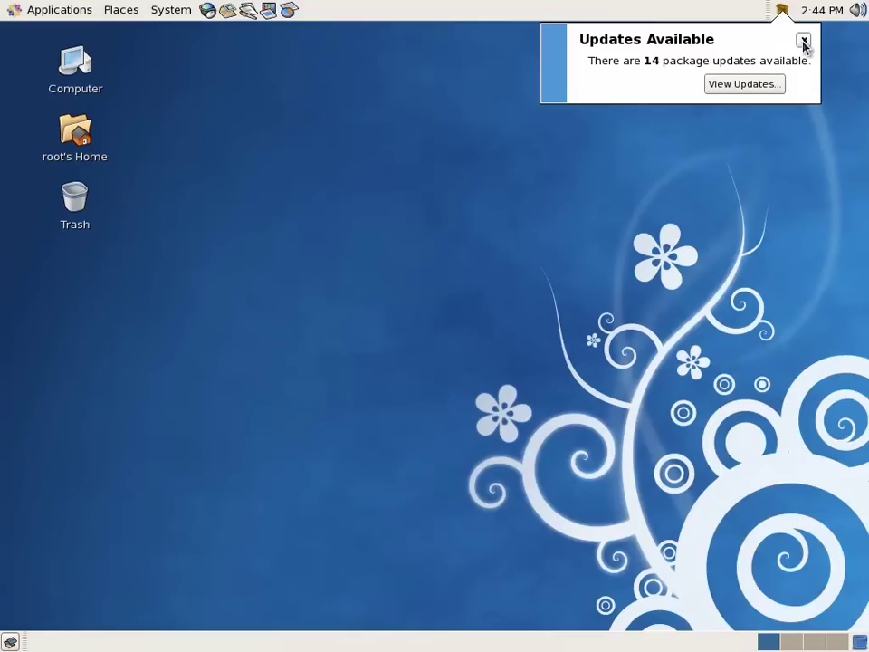
# Dismiss the available updates notification and quit the package updater
pyautogui.click(804, 42)
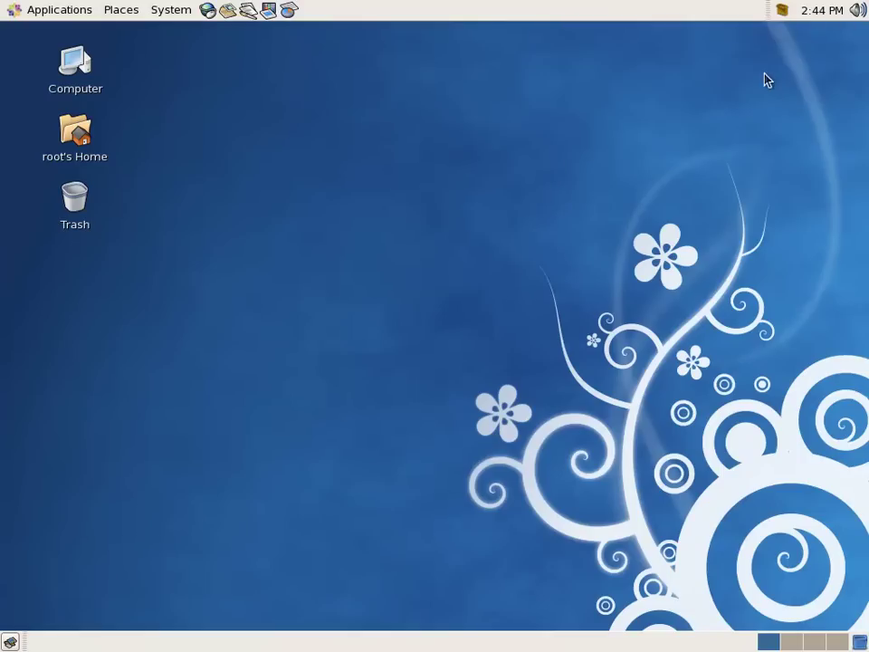
pyautogui.rightClick(783, 10)
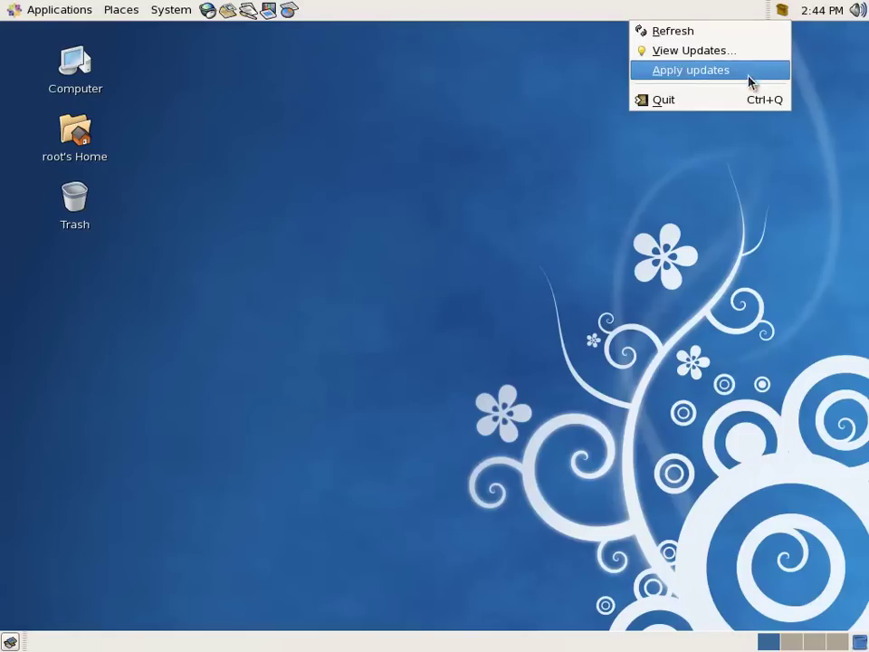
pyautogui.click(727, 102)
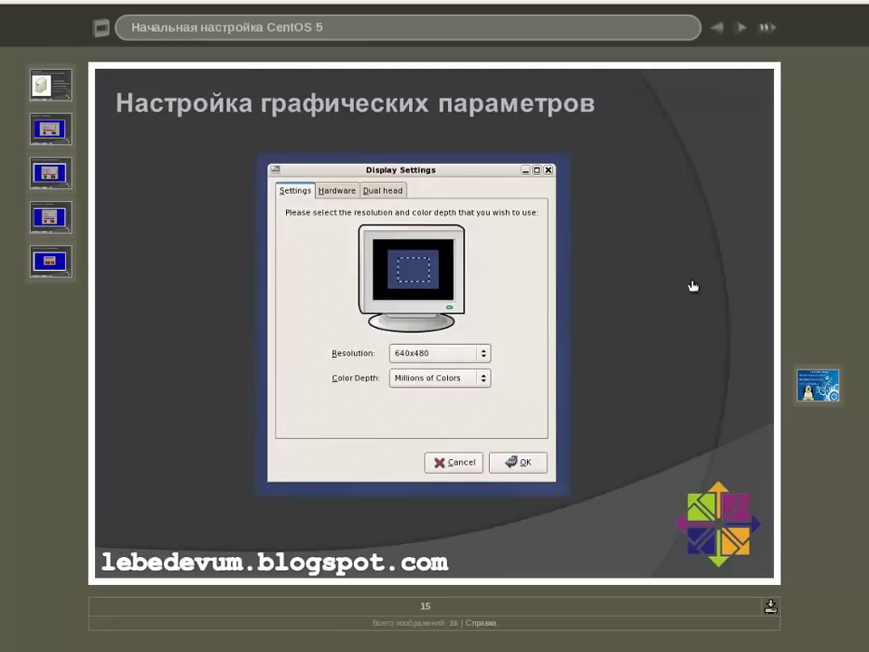
# Show the presentation slide listing the Scenario 2 topics for setup with text utilities
pyautogui.click(47, 91)
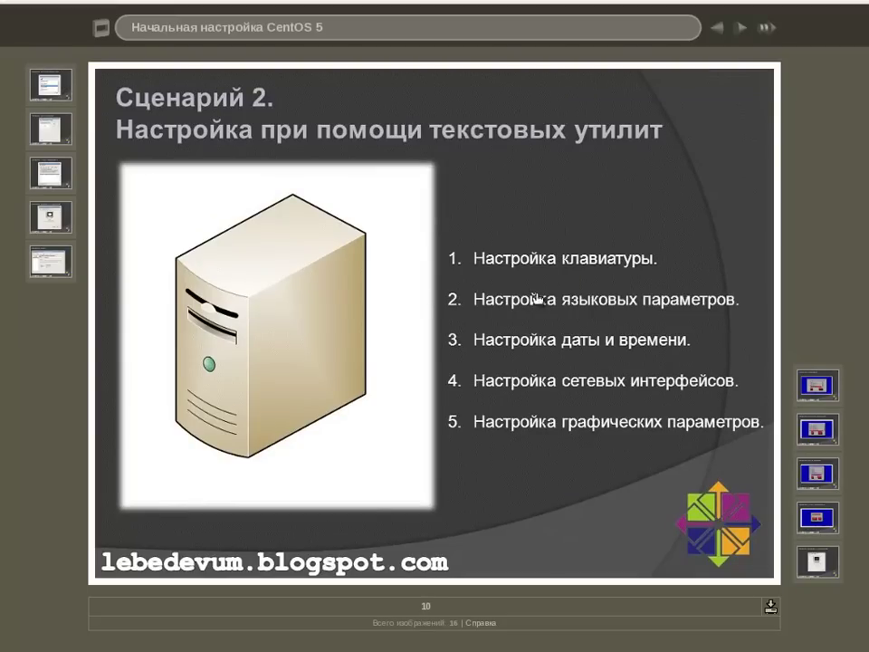